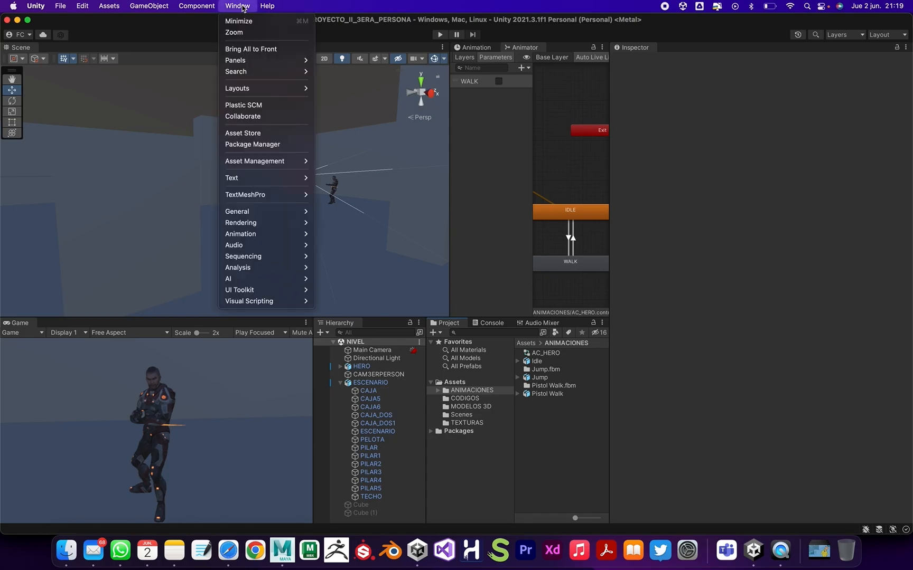
# Step: Open the Package Manager and look through the packages available in the Unity Registry
pyautogui.click(261, 146)
pyautogui.moveTo(469, 123); pyautogui.dragTo(448, 148)
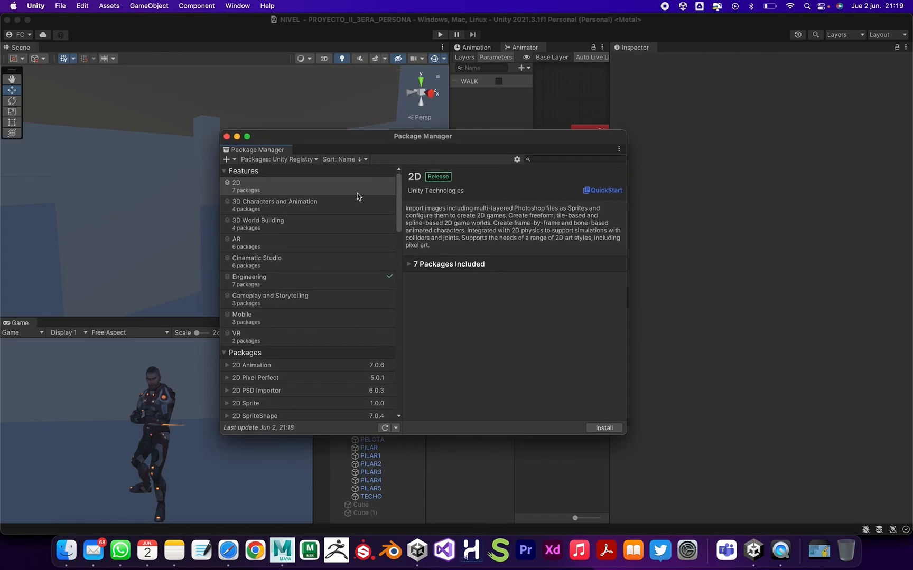
pyautogui.scroll(-15, 307, 252)
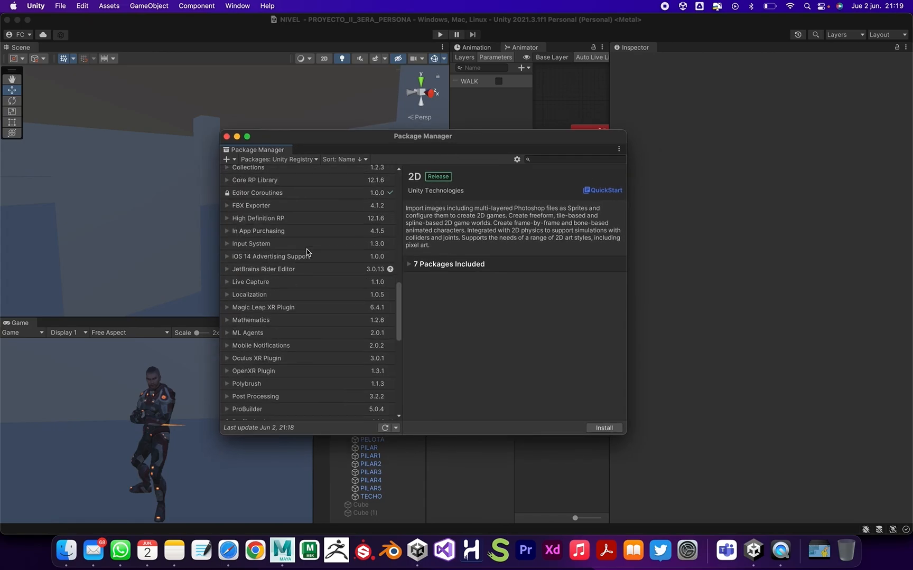
pyautogui.scroll(-5, 307, 253)
pyautogui.scroll(20, 307, 253)
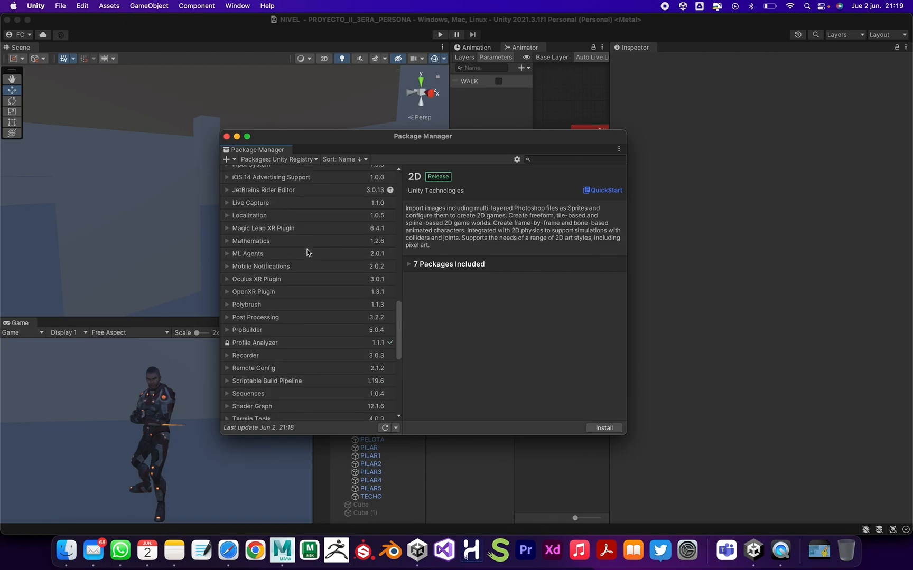
pyautogui.click(311, 160)
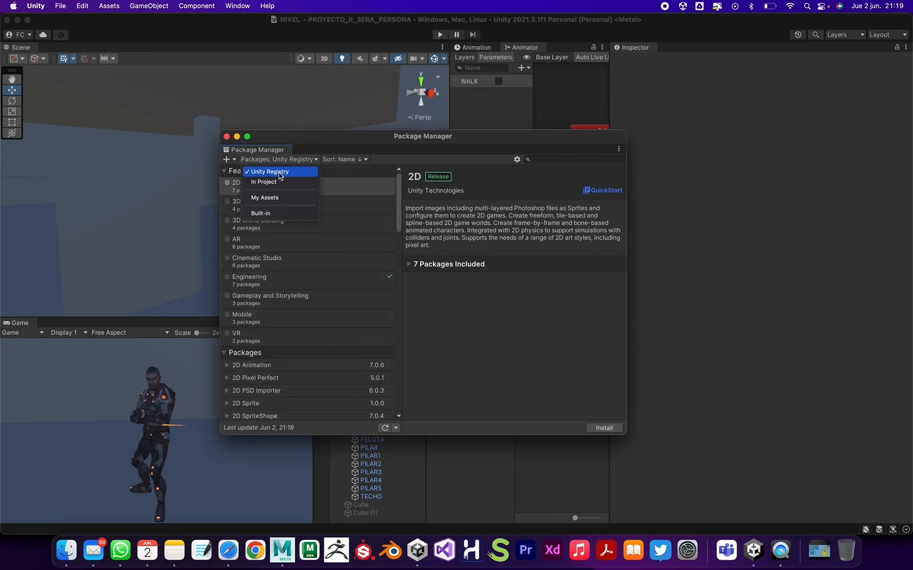
pyautogui.click(318, 145)
pyautogui.scroll(-3, 316, 280)
pyautogui.scroll(3, 315, 281)
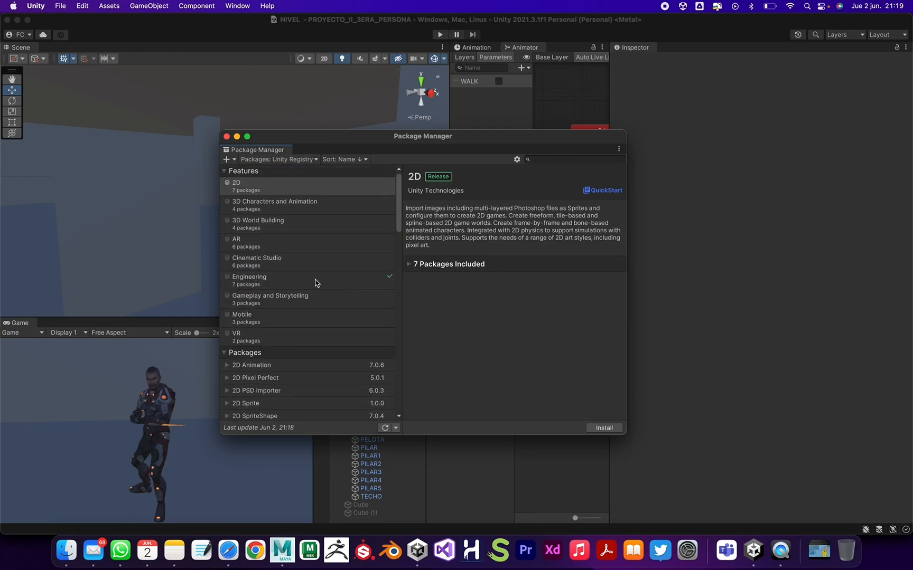
# Step: Filter the package list by "h" and install High Definition RP version 12.1.6
pyautogui.click(549, 156)
pyautogui.write('hd')
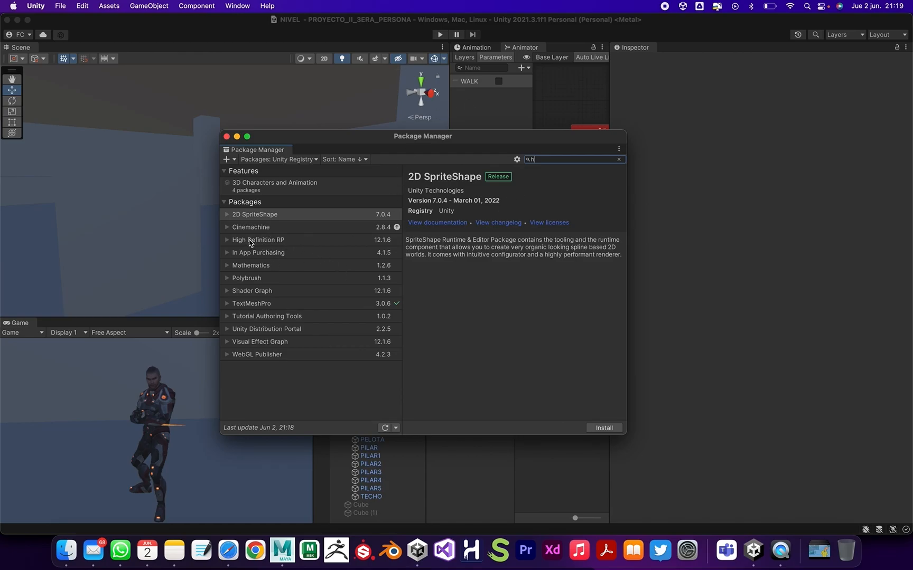
pyautogui.click(250, 242)
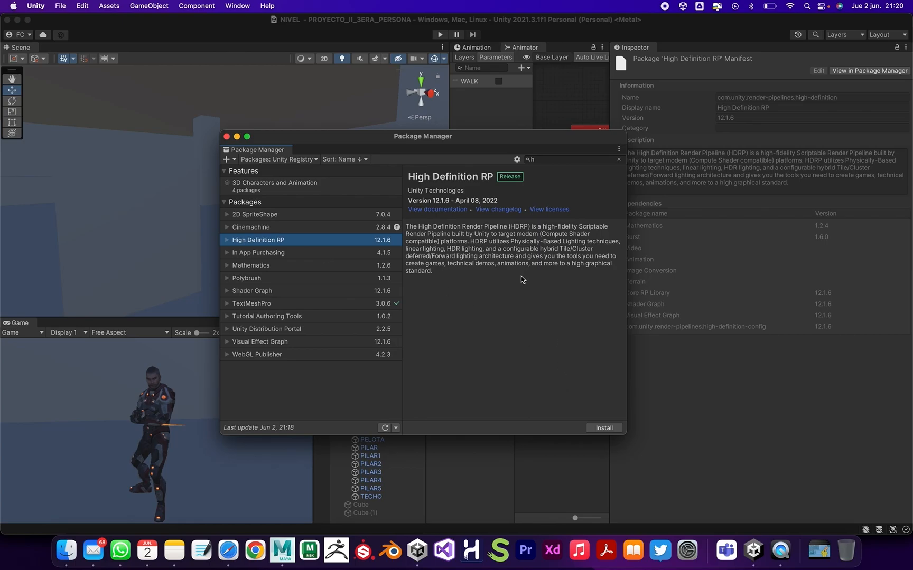
pyautogui.click(602, 428)
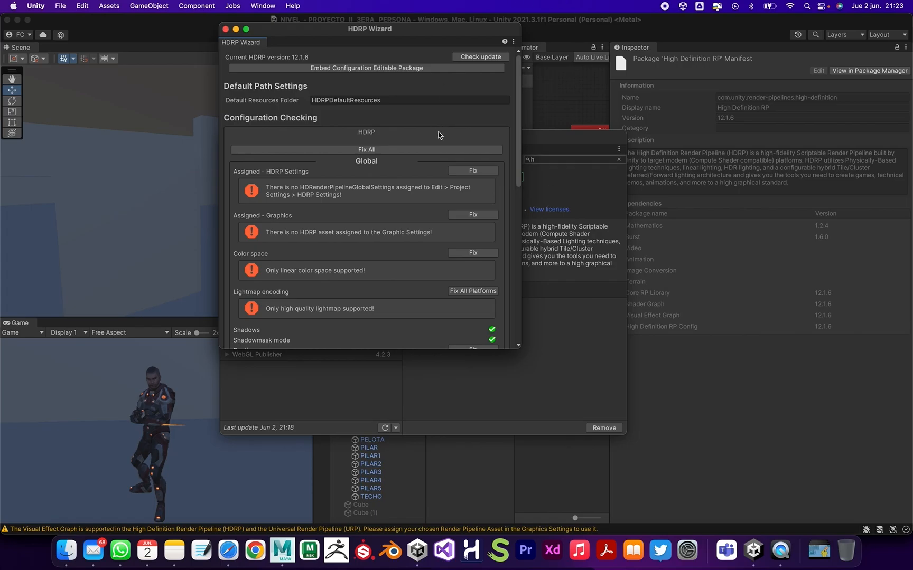
# Step: Examine the configuration checks and the material migration options in the HDRP Wizard
pyautogui.moveTo(446, 40); pyautogui.dragTo(532, 71)
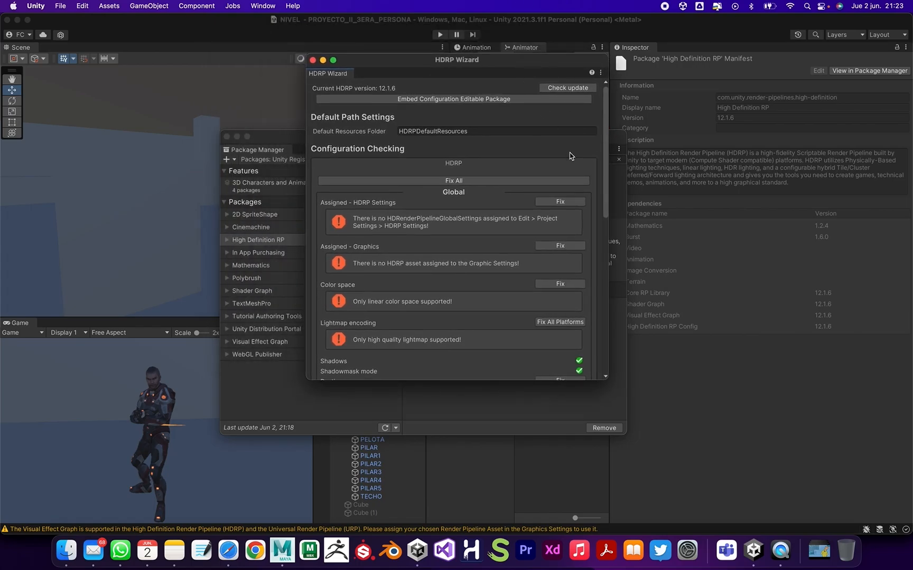
pyautogui.moveTo(605, 186); pyautogui.dragTo(606, 218)
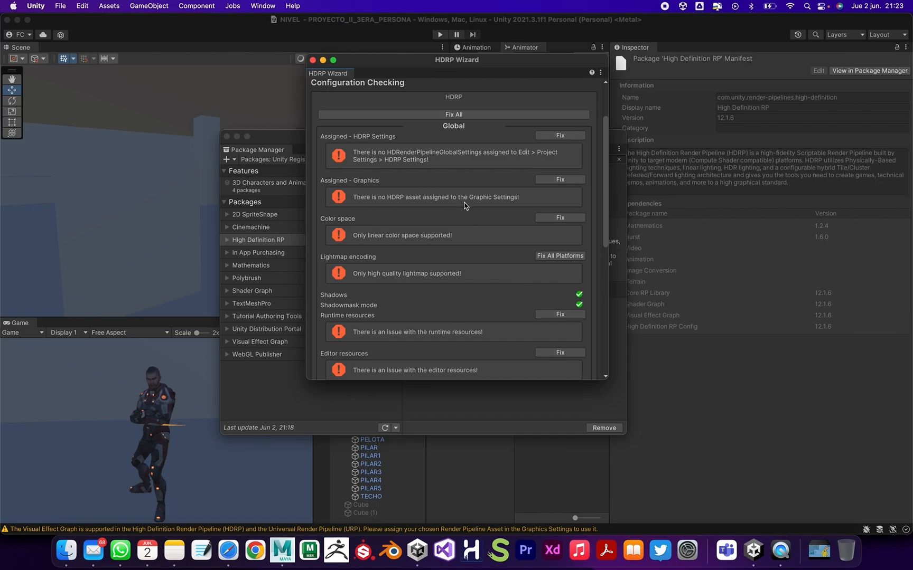
pyautogui.scroll(-1, 465, 206)
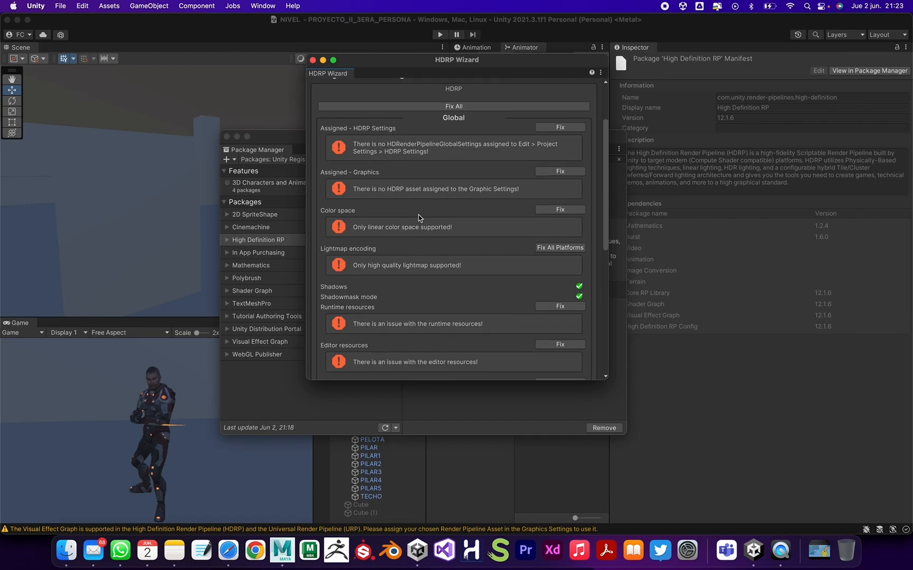
pyautogui.scroll(-3, 420, 214)
pyautogui.scroll(-9, 351, 285)
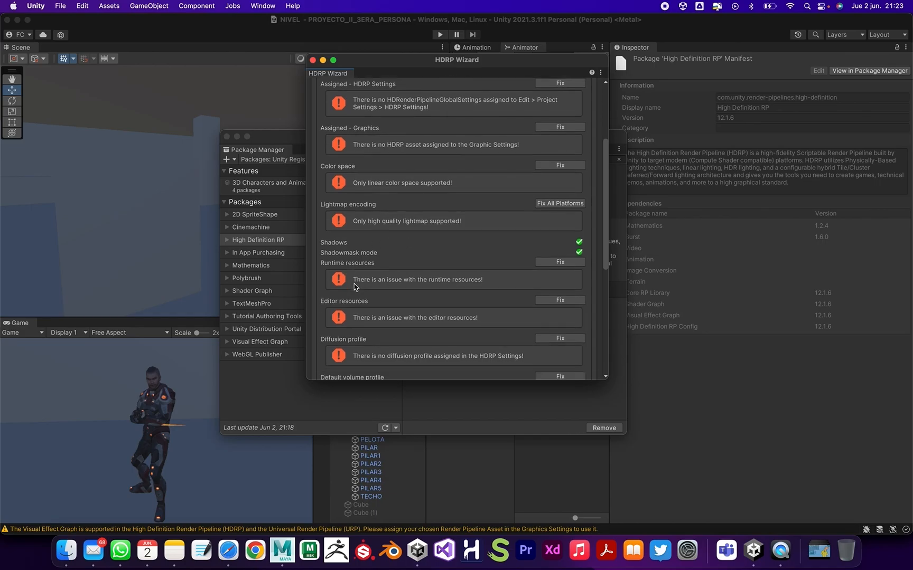
pyautogui.scroll(-12, 407, 285)
pyautogui.scroll(-4, 407, 286)
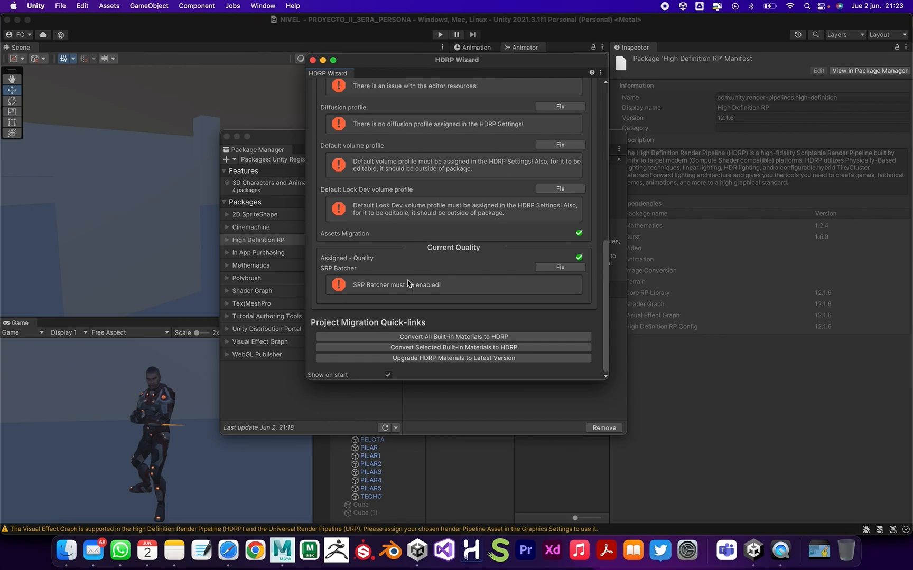
# Step: Fix all HDRP configuration issues at once, creating a fresh HDRenderPipelineAsset in the default resources folder
pyautogui.scroll(20, 407, 284)
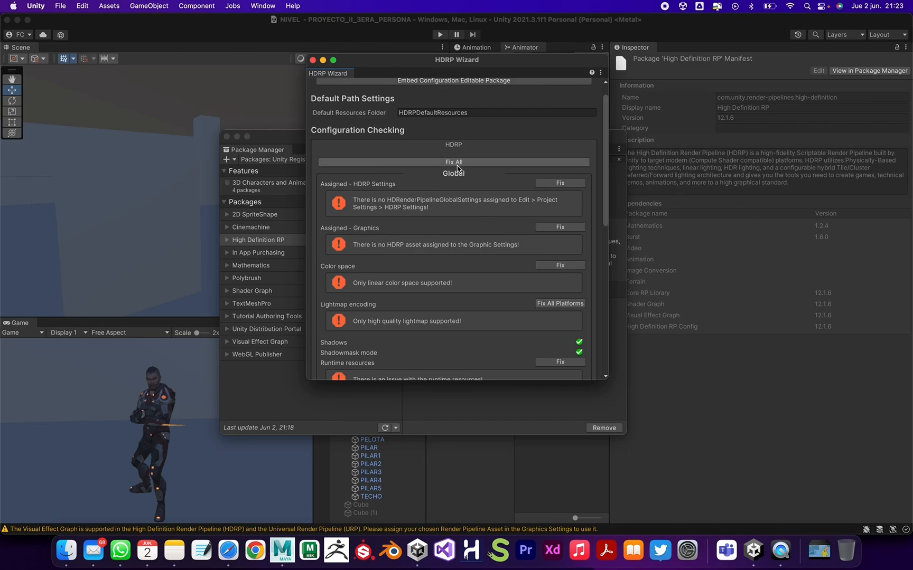
pyautogui.moveTo(606, 210); pyautogui.dragTo(589, 173)
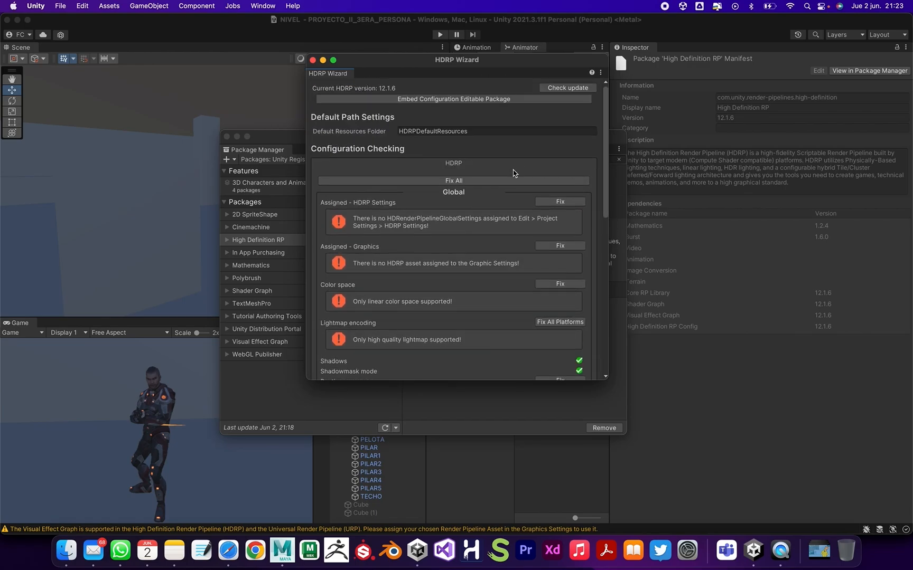
pyautogui.click(474, 182)
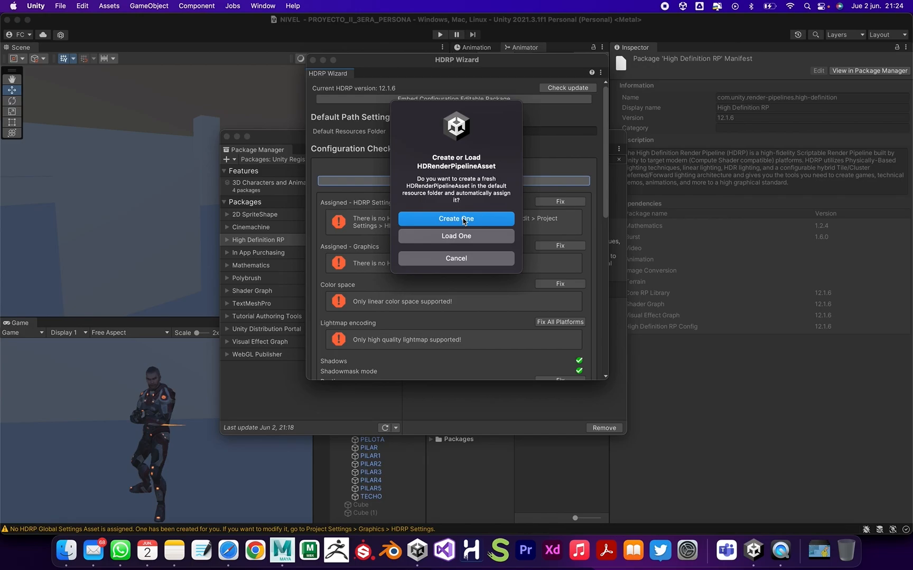
pyautogui.click(463, 220)
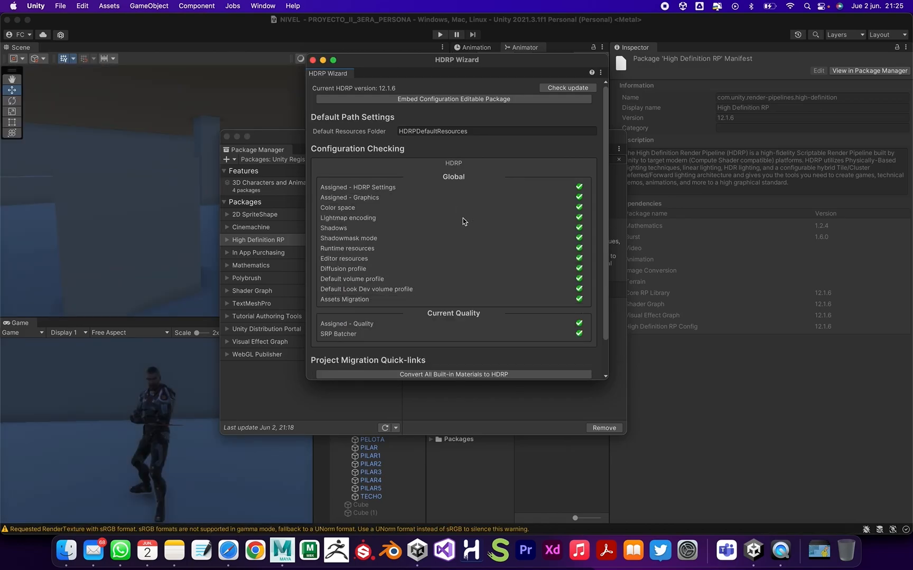
# Step: Review the HDRP Wizard's global and quality checks, and close both the Package Manager and the wizard
pyautogui.scroll(-2, 511, 243)
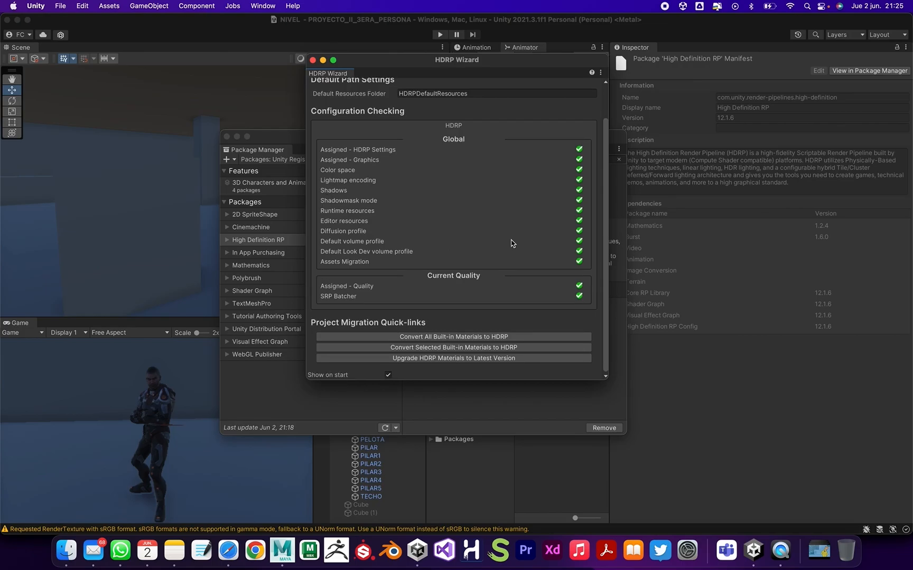
pyautogui.moveTo(481, 60); pyautogui.dragTo(609, 79)
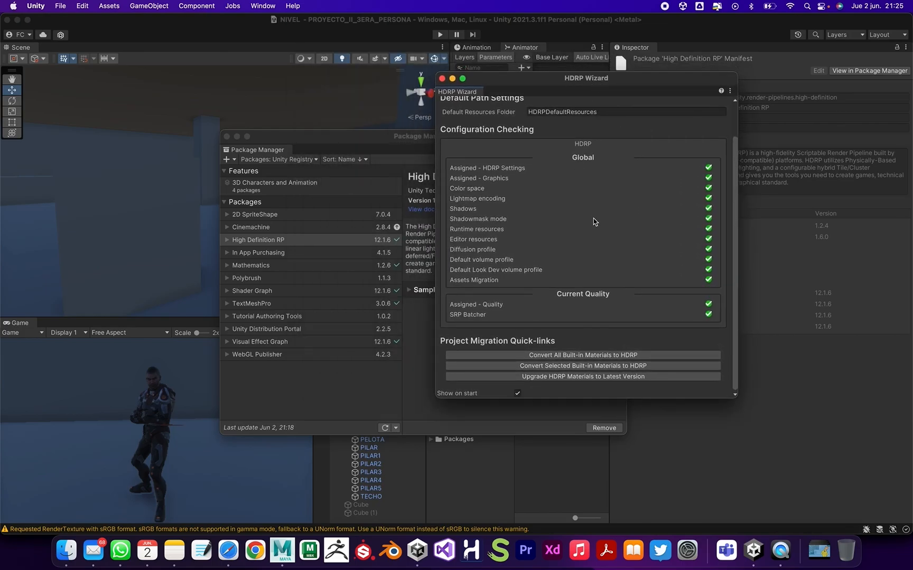
pyautogui.scroll(2, 593, 201)
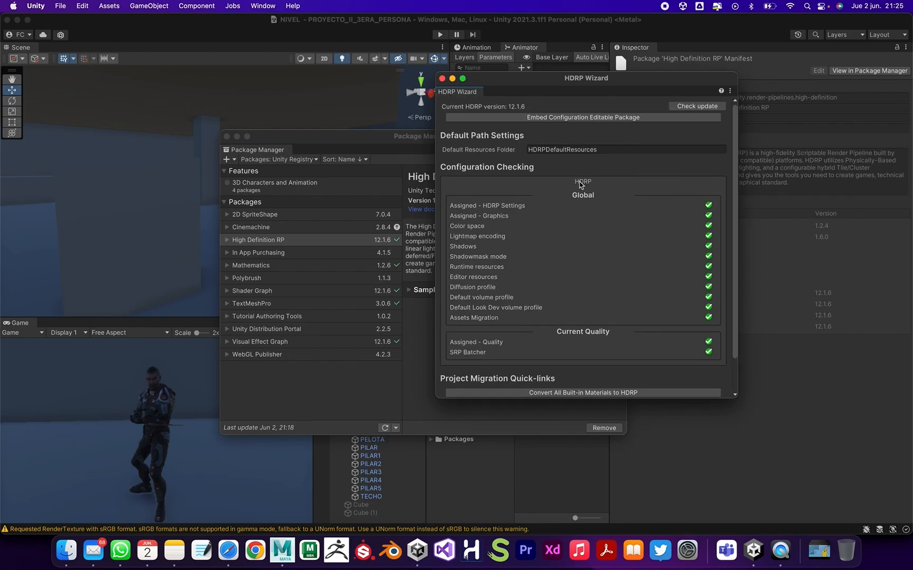
pyautogui.scroll(-2, 584, 185)
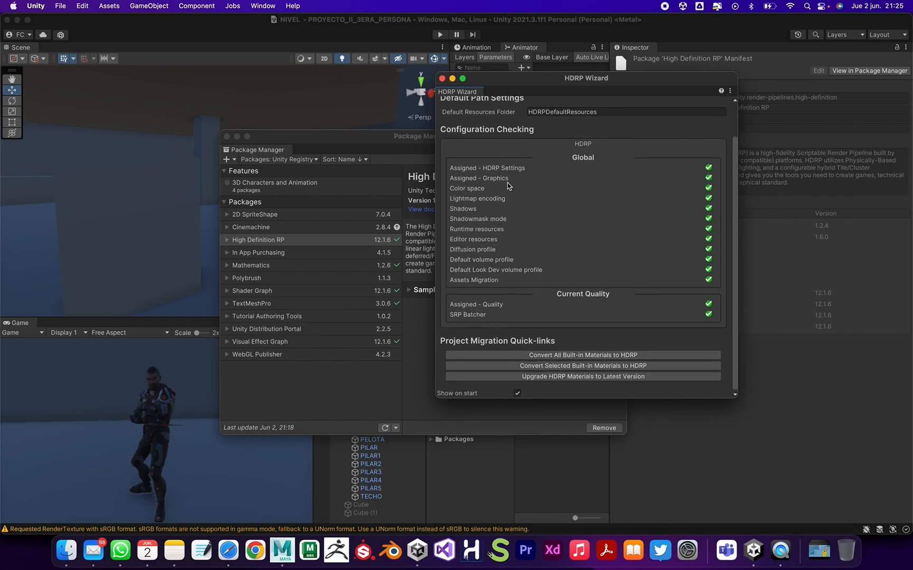
pyautogui.click(369, 141)
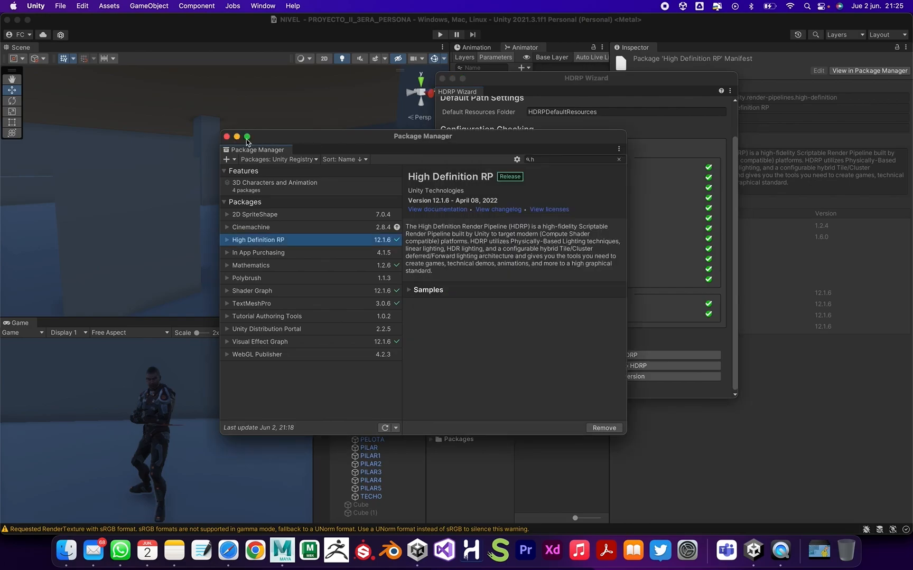
pyautogui.click(226, 136)
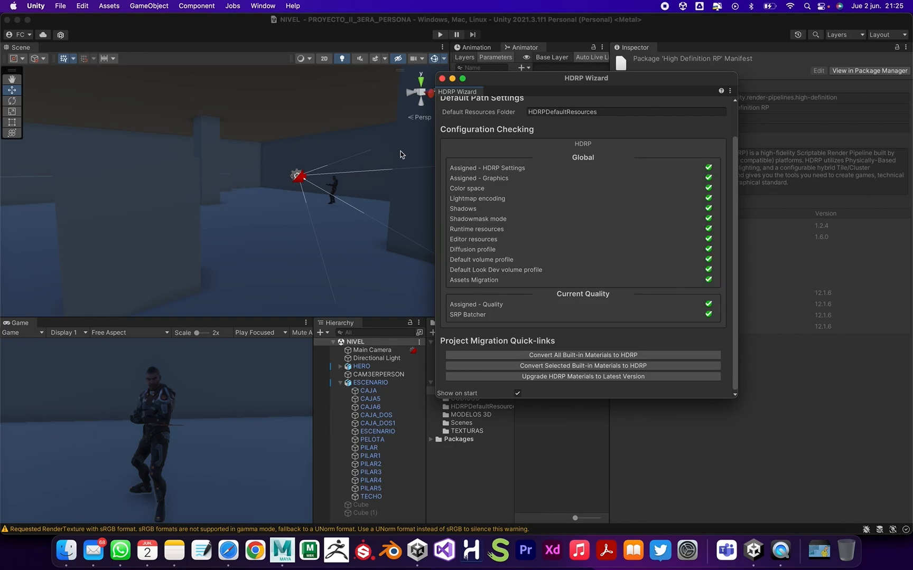
pyautogui.click(442, 79)
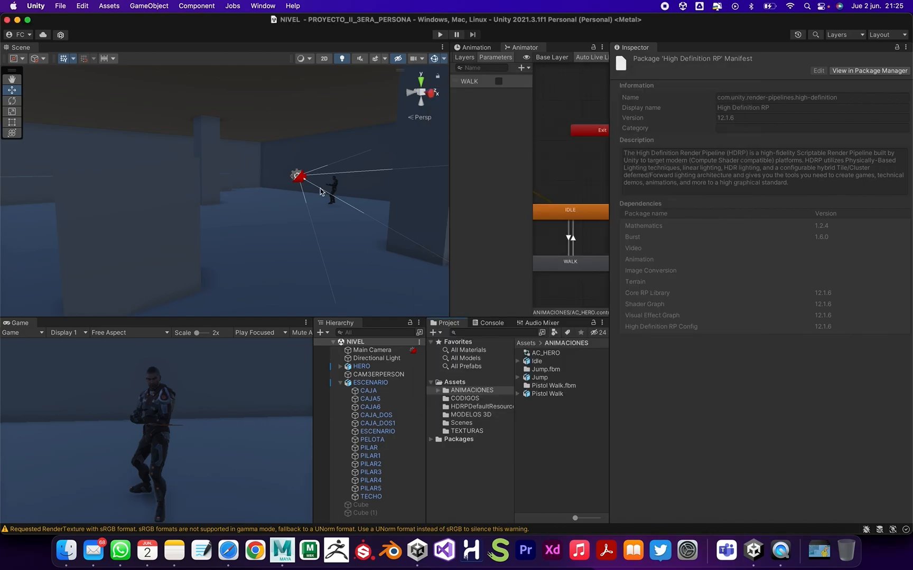
# Step: Select the large box CAJA_DOS1 in the scene and inspect the rendering commands for upgrading or converting materials to HDRP
pyautogui.moveTo(226, 200); pyautogui.dragTo(206, 157, button='middle')
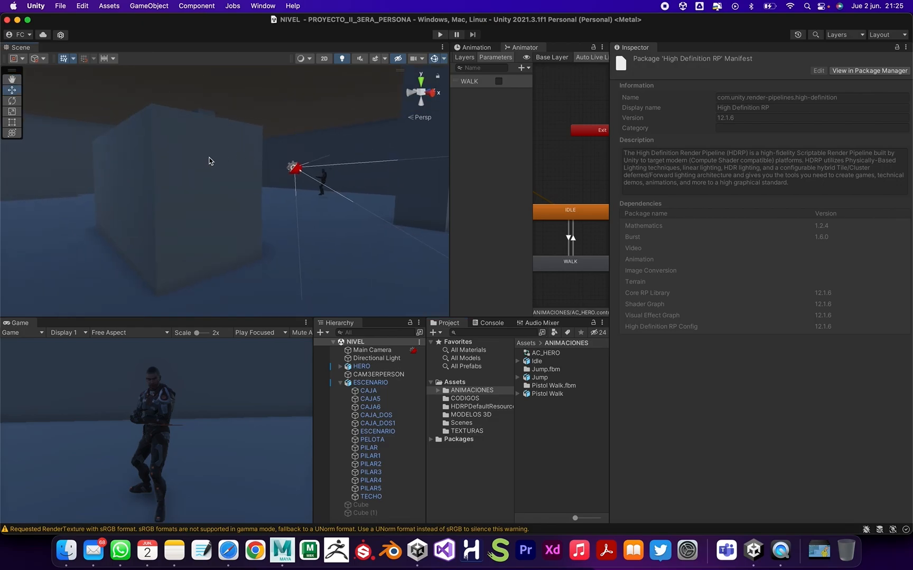
pyautogui.click(220, 165)
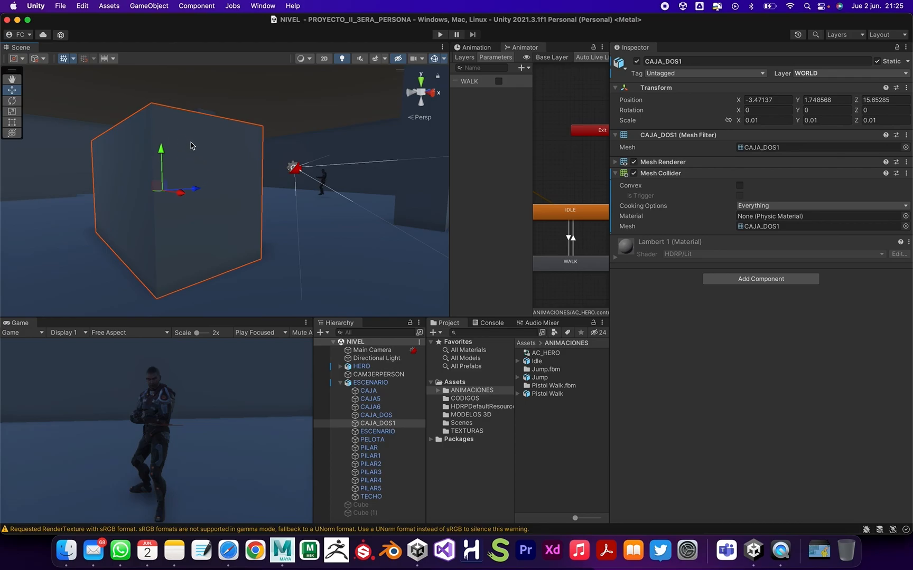
pyautogui.click(83, 9)
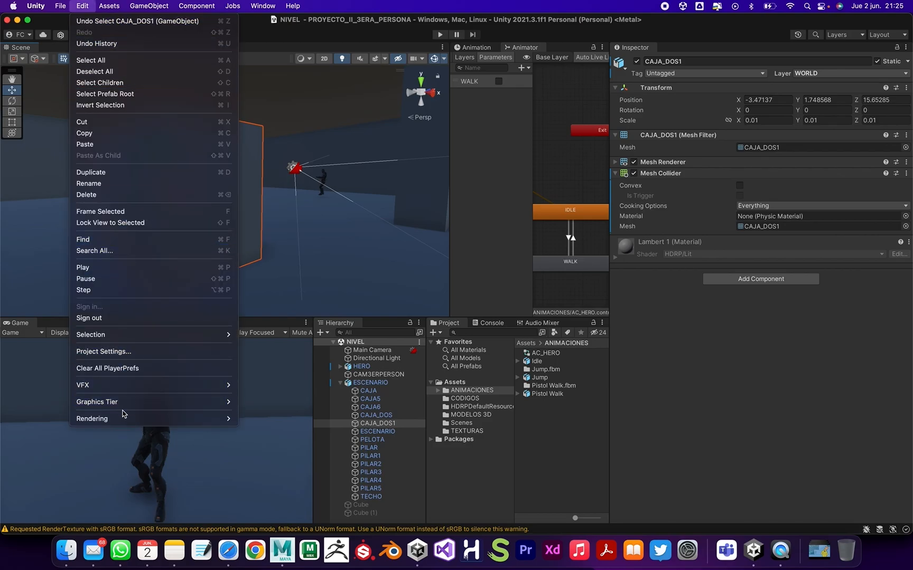
pyautogui.moveTo(123, 420)
pyautogui.moveTo(277, 420)
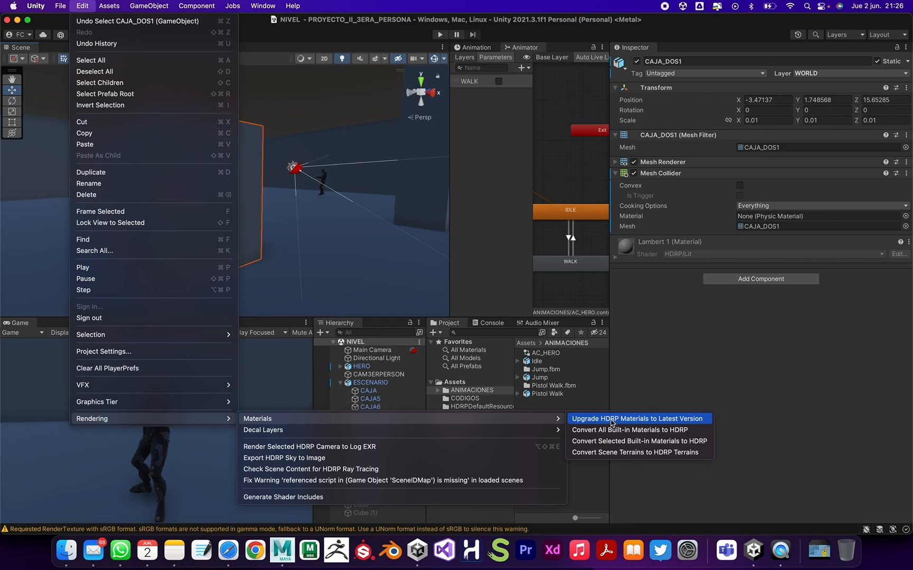
pyautogui.click(688, 373)
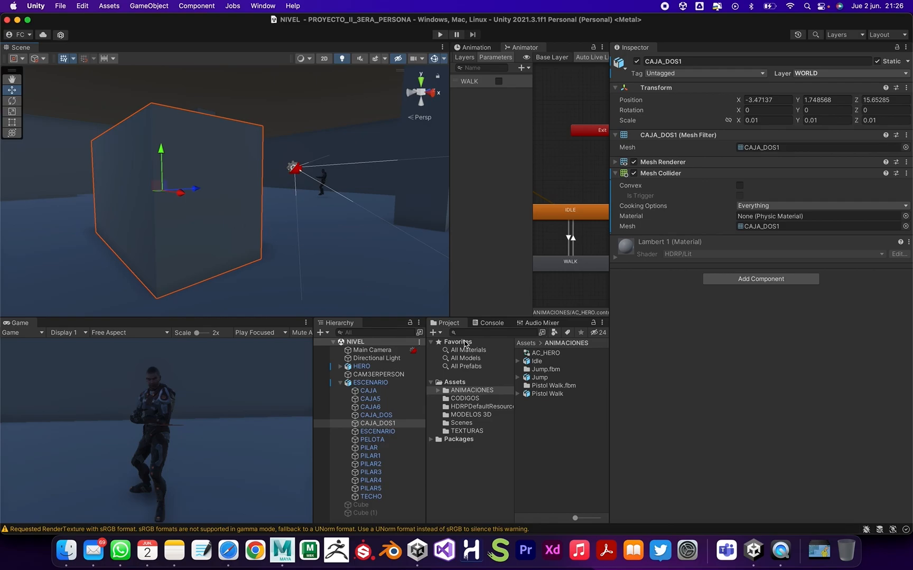
# Step: Create a new material named ejemplo in the TEXTURAS folder
pyautogui.moveTo(610, 410); pyautogui.dragTo(634, 410)
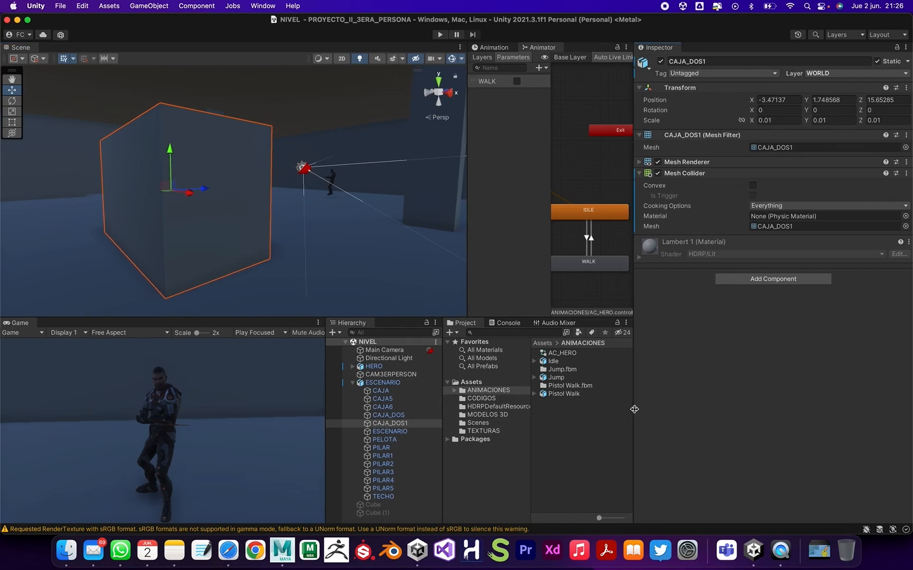
pyautogui.rightClick(577, 442)
pyautogui.click(552, 444)
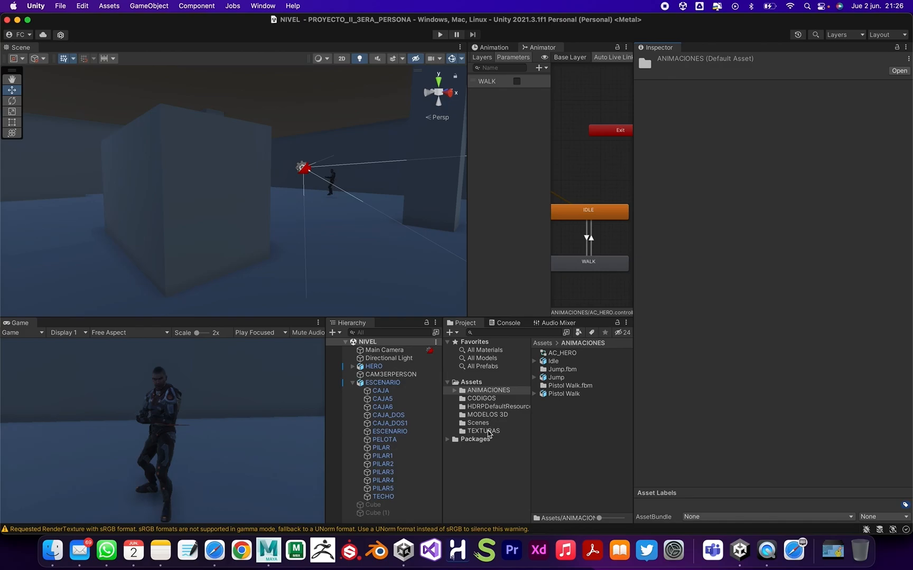
pyautogui.click(487, 423)
pyautogui.click(491, 432)
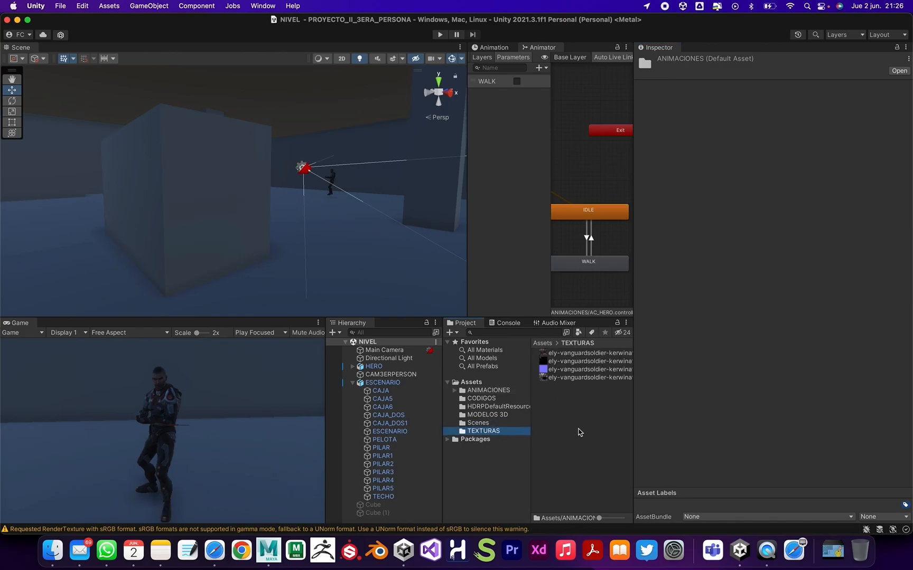
pyautogui.rightClick(562, 428)
pyautogui.moveTo(584, 255)
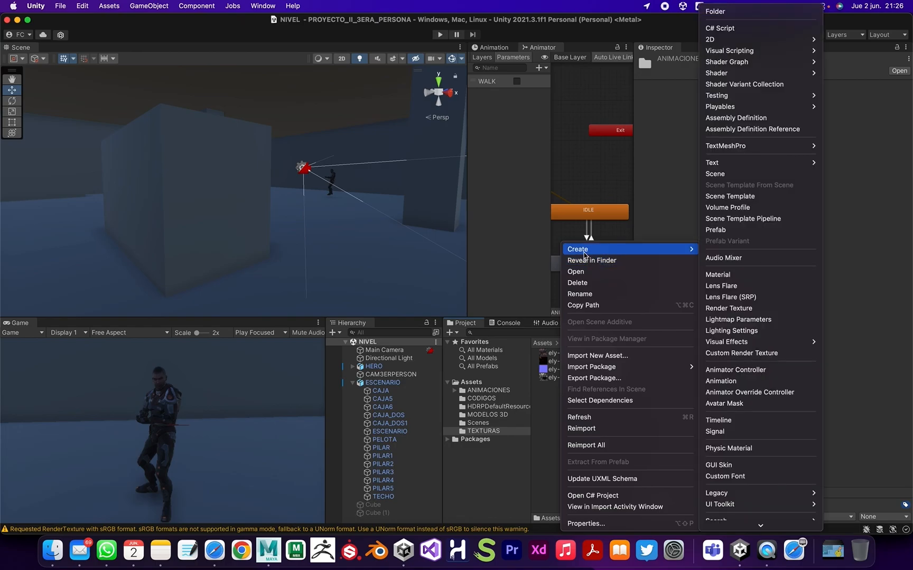
pyautogui.click(710, 275)
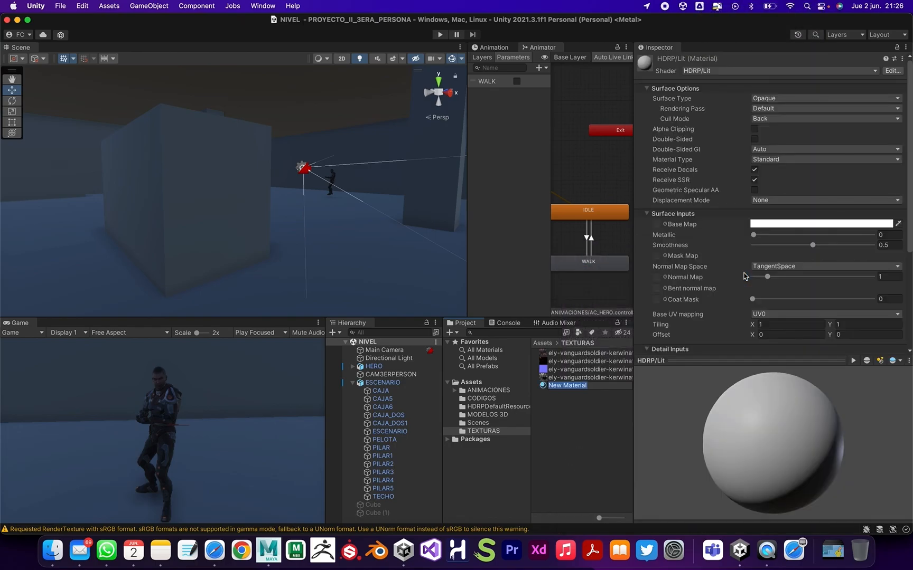
pyautogui.write('ej')
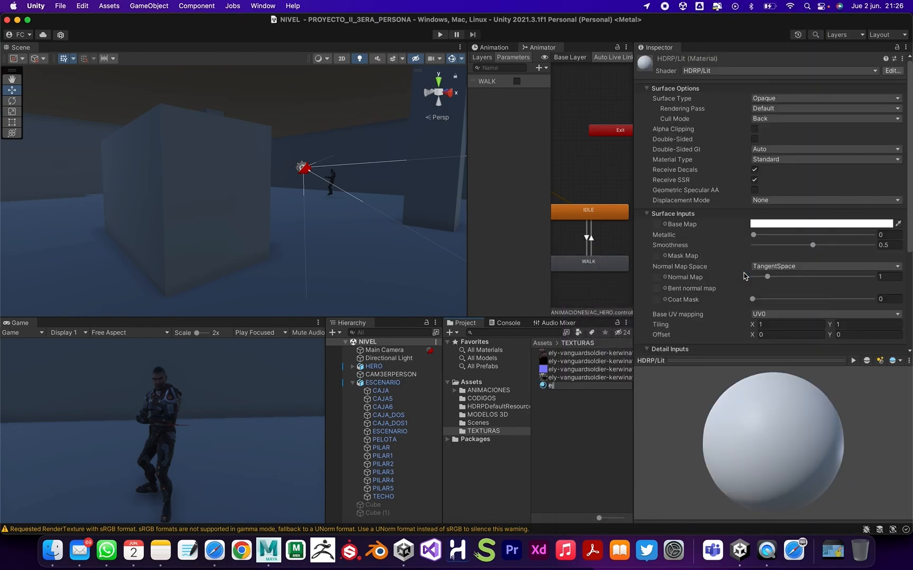
pyautogui.write('emplo')
pyautogui.press('Return')
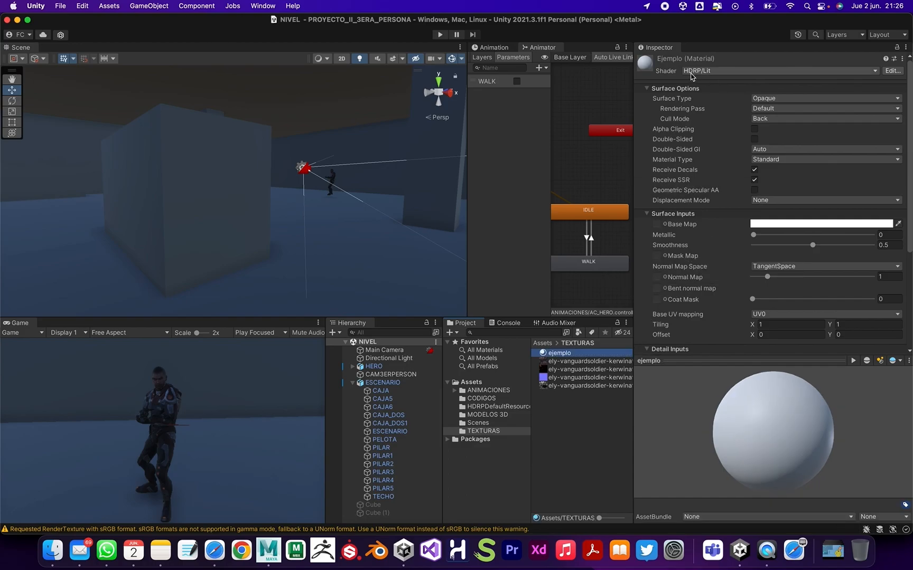
# Step: Examine the HDRP shader types available for the ejemplo material, the rendering commands for converting materials, and the level's untextured objects
pyautogui.click(711, 72)
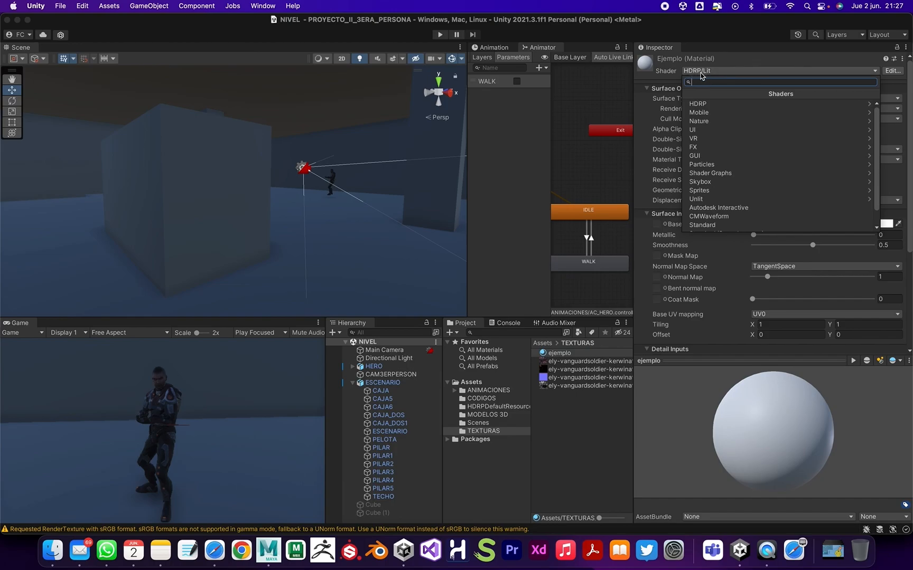
pyautogui.click(706, 105)
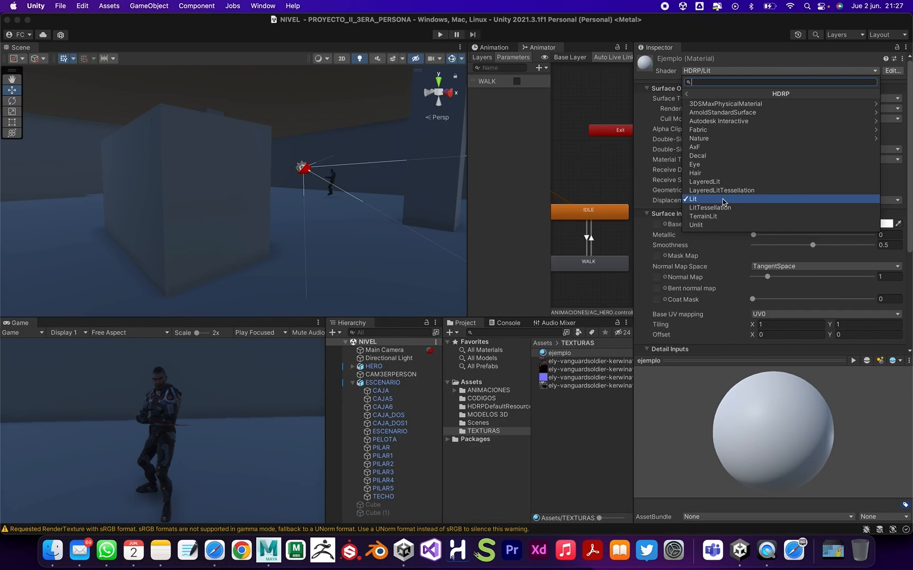
pyautogui.click(662, 426)
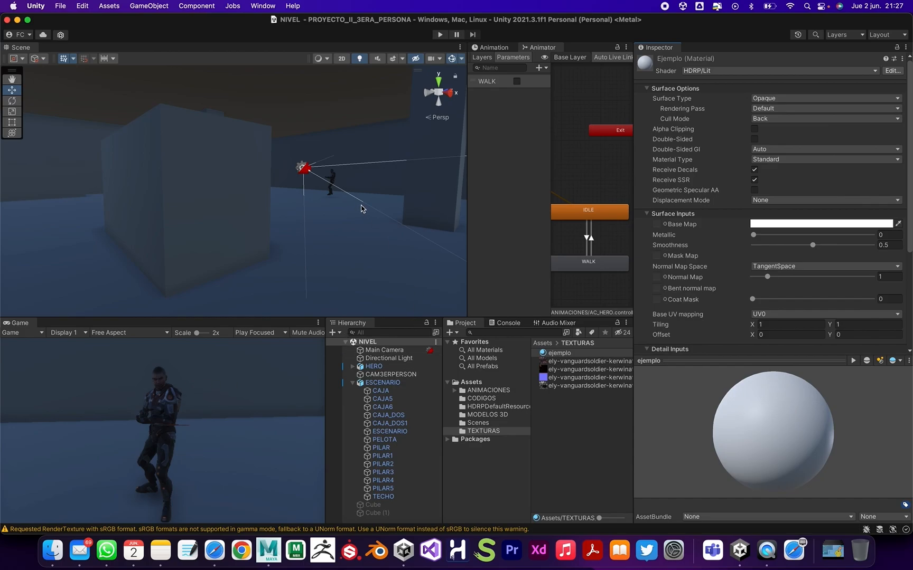
pyautogui.click(83, 6)
pyautogui.moveTo(211, 418)
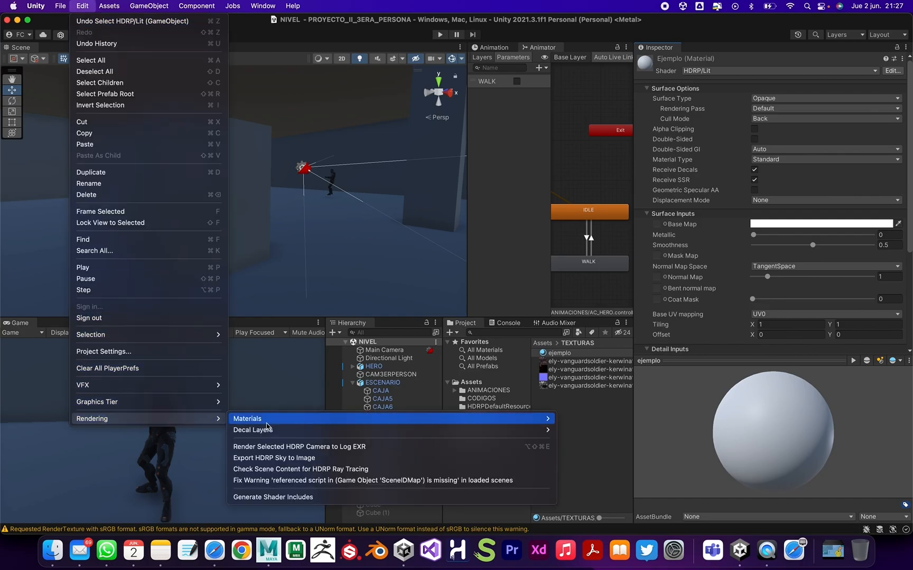
pyautogui.moveTo(528, 418)
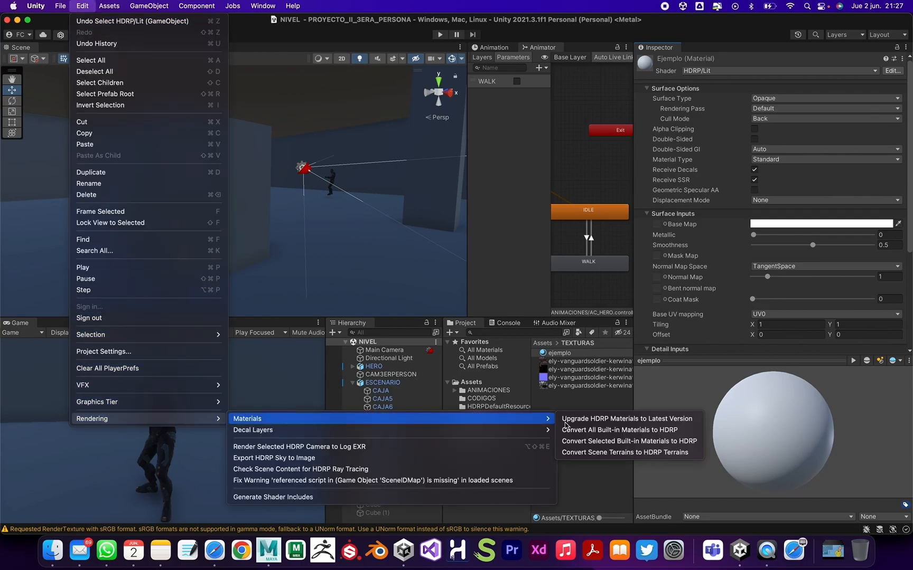
pyautogui.click(626, 419)
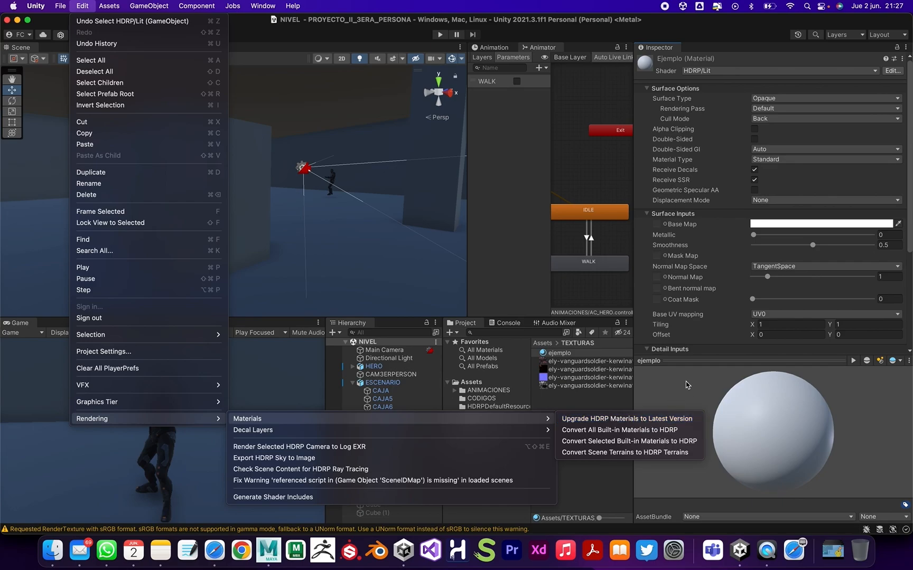
pyautogui.click(711, 72)
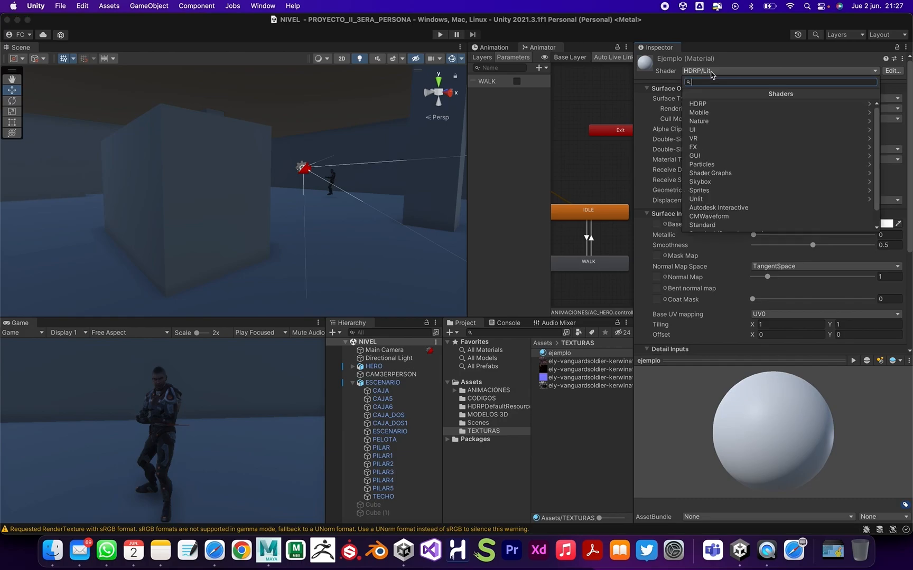
pyautogui.click(721, 104)
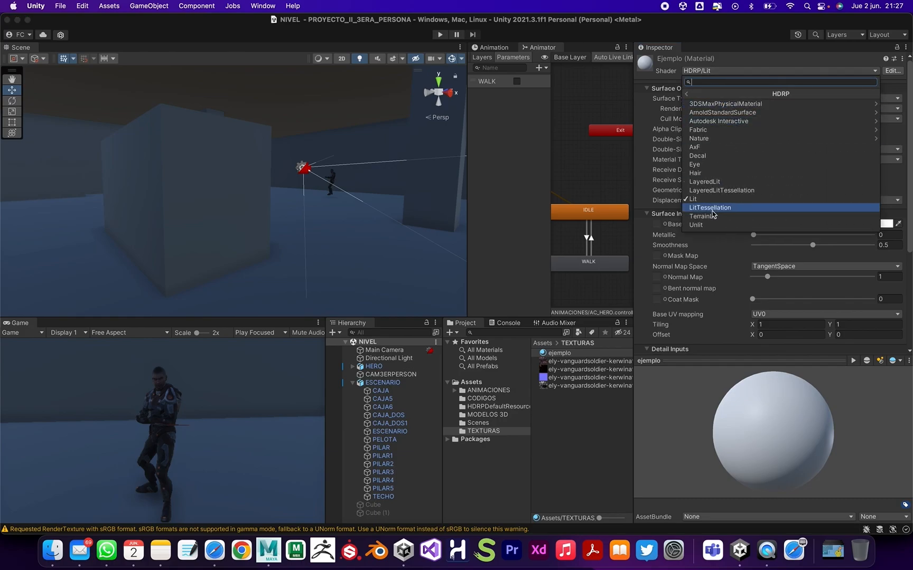
pyautogui.click(671, 412)
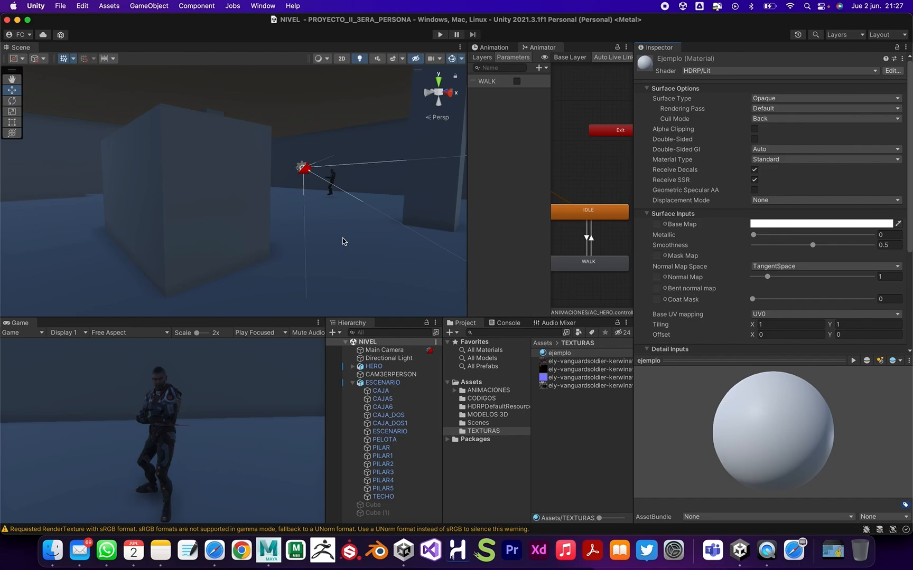
pyautogui.moveTo(328, 198); pyautogui.dragTo(267, 221, button='right')
pyautogui.moveTo(320, 204); pyautogui.dragTo(203, 183, button='right')
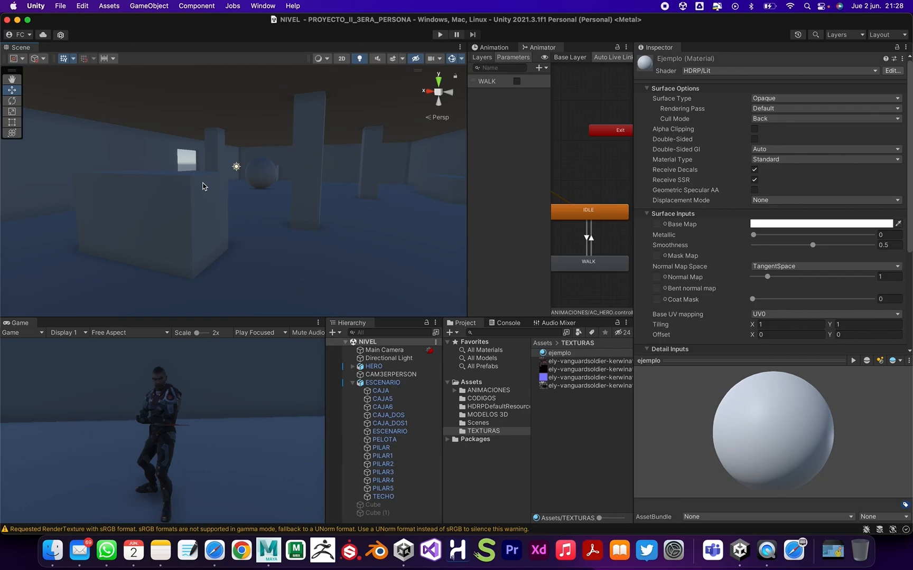
# Step: Open the project's Graphics settings and inspect the assets selectable as the scriptable render pipeline, keeping the current choice
pyautogui.click(84, 7)
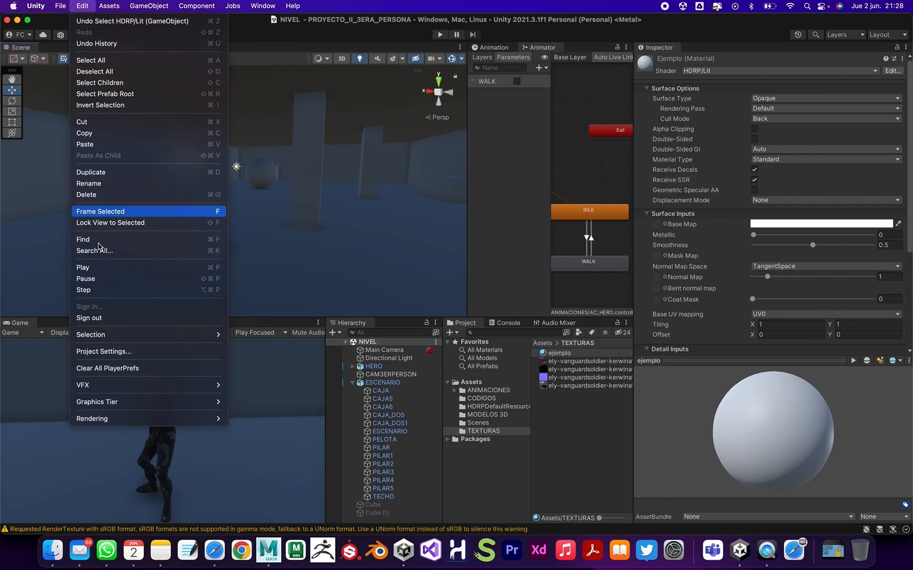
pyautogui.click(105, 352)
pyautogui.moveTo(199, 27); pyautogui.dragTo(401, 72)
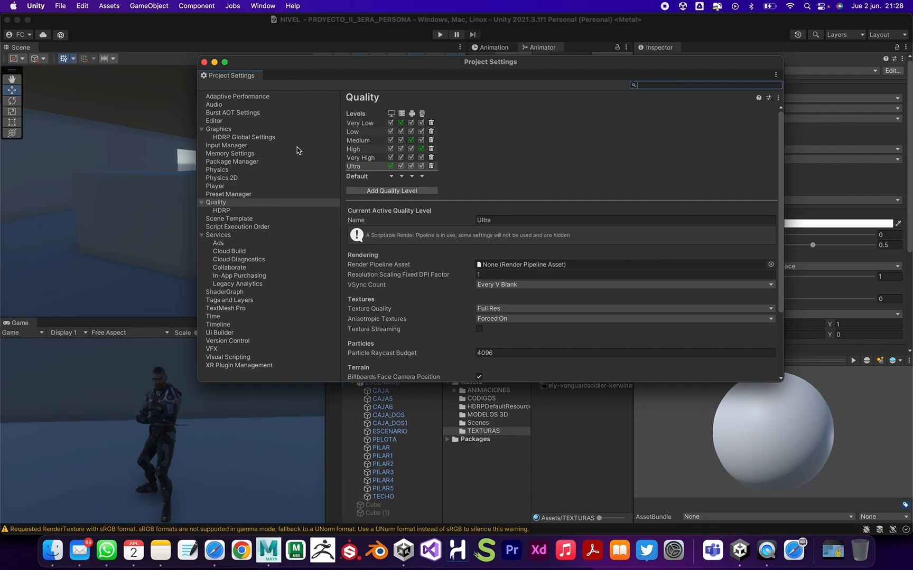
pyautogui.scroll(-4, 474, 270)
pyautogui.scroll(4, 474, 269)
pyautogui.click(221, 132)
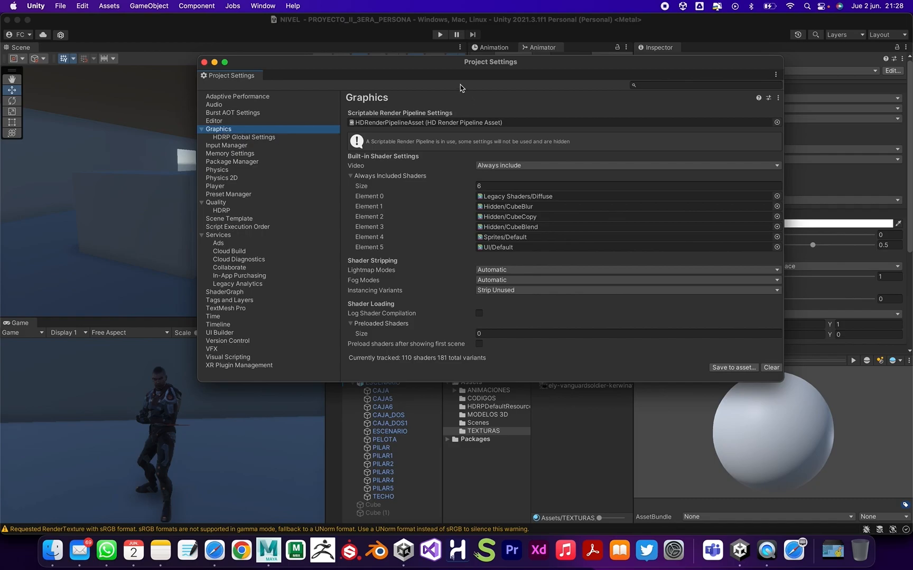
pyautogui.moveTo(448, 68); pyautogui.dragTo(385, 114)
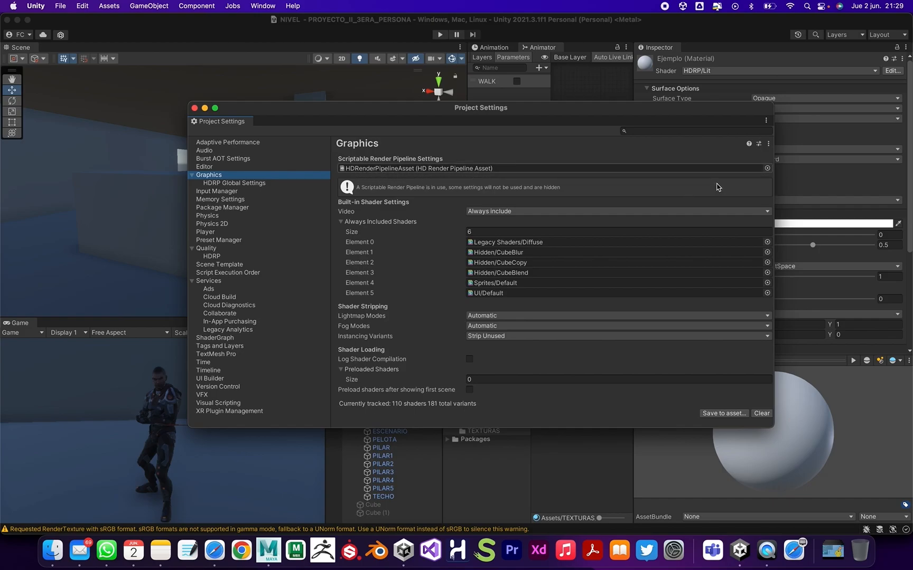
pyautogui.click(767, 168)
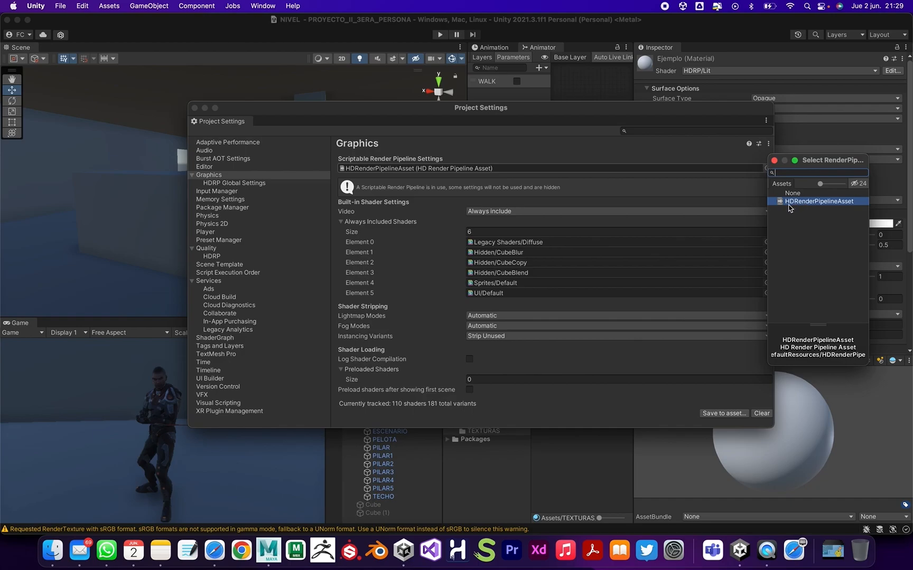
pyautogui.click(775, 161)
# Step: Move the Project Settings window out of the way, widen the asset browser and show the contents of the HDRPDefaultResources folder
pyautogui.moveTo(532, 108); pyautogui.dragTo(321, 469)
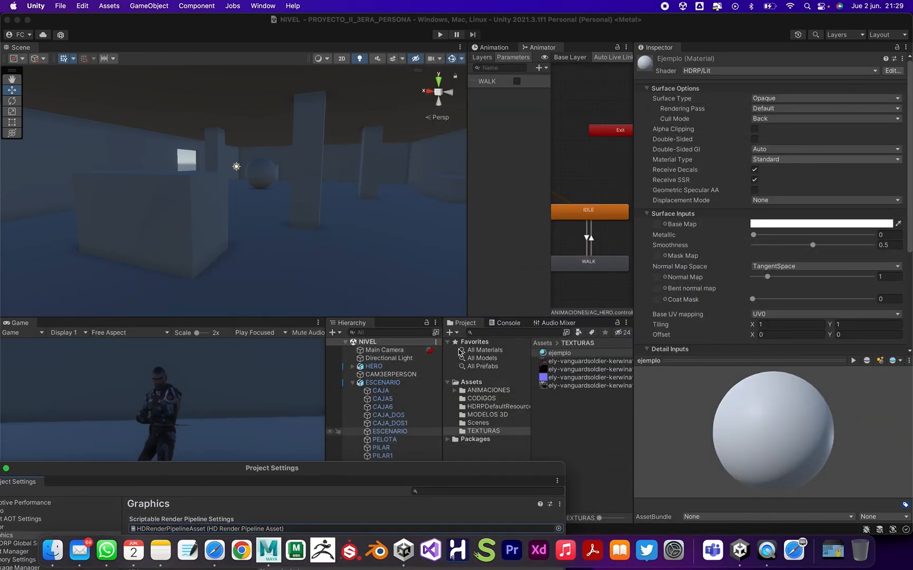
pyautogui.click(442, 365)
pyautogui.moveTo(442, 365); pyautogui.dragTo(376, 361)
pyautogui.click(425, 409)
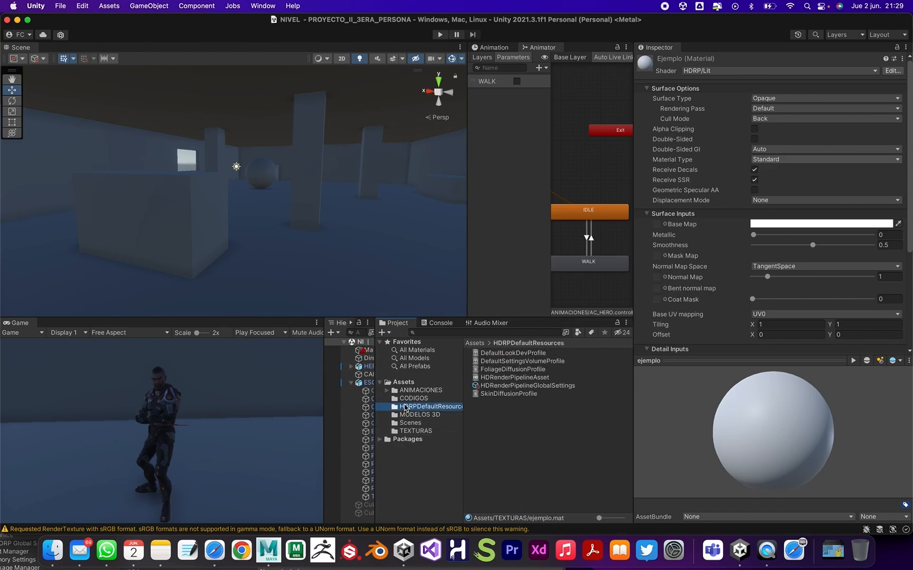
pyautogui.moveTo(321, 410); pyautogui.dragTo(243, 407)
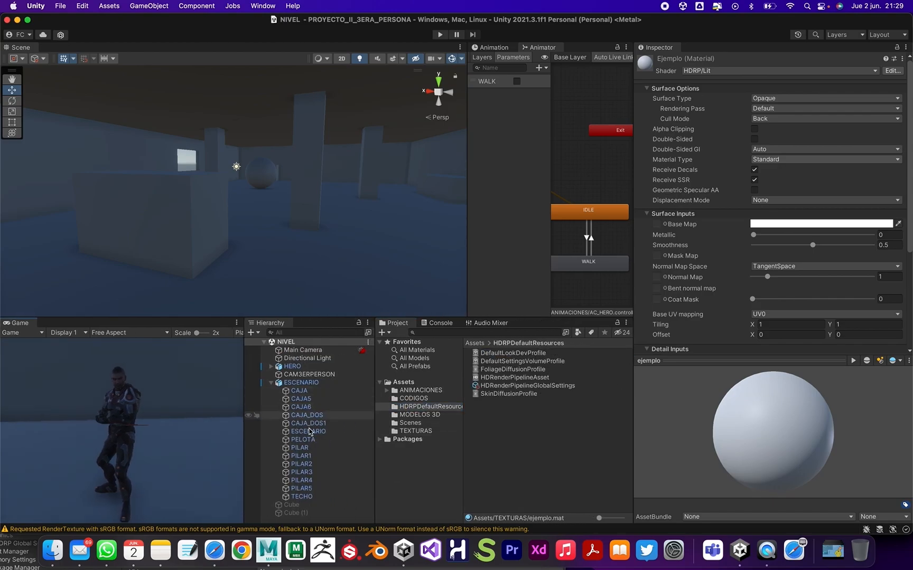
pyautogui.moveTo(375, 454); pyautogui.dragTo(337, 449)
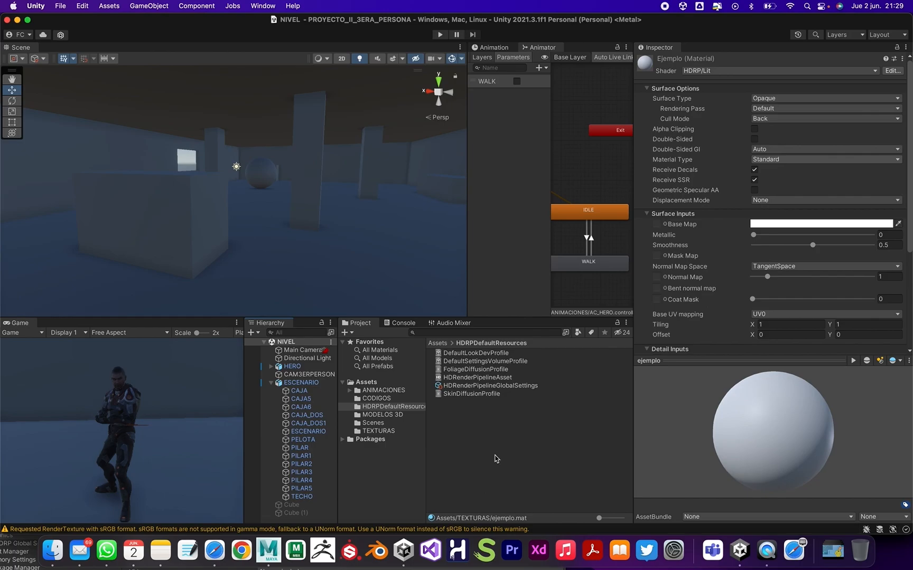
# Step: Bring the Project Settings window back into view and recheck the selectable render pipeline assets, leaving HDRenderPipelineAsset assigned
pyautogui.hotkey('ctrl', 'Up')
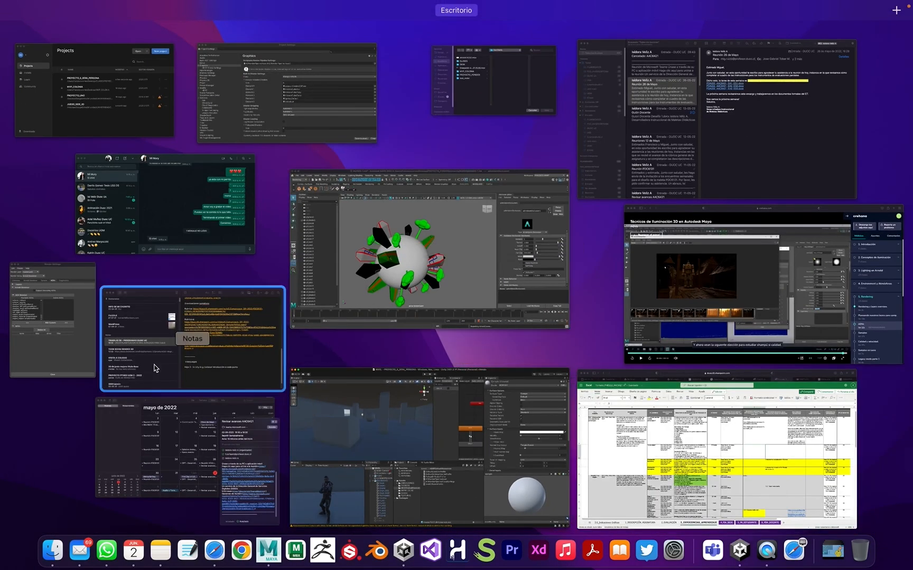
pyautogui.click(369, 115)
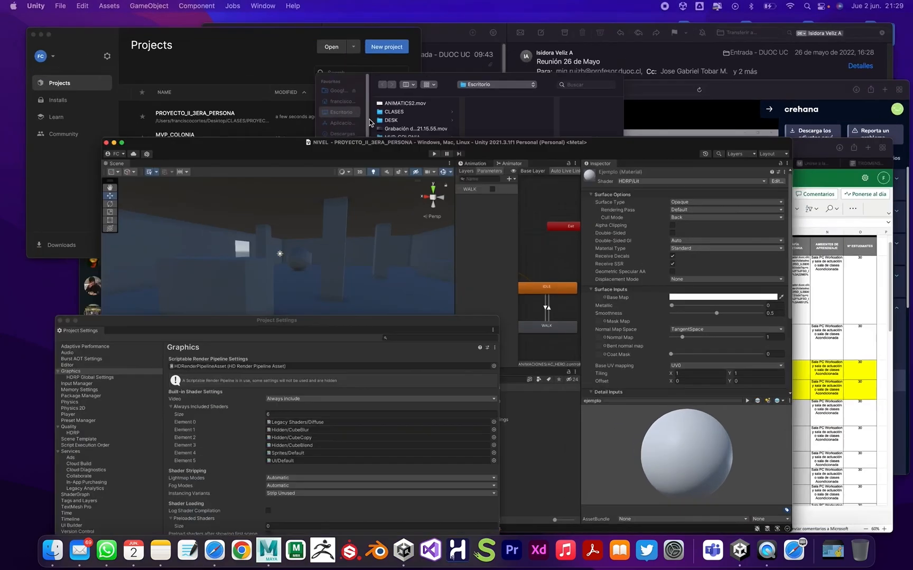
pyautogui.moveTo(395, 466); pyautogui.dragTo(544, 236)
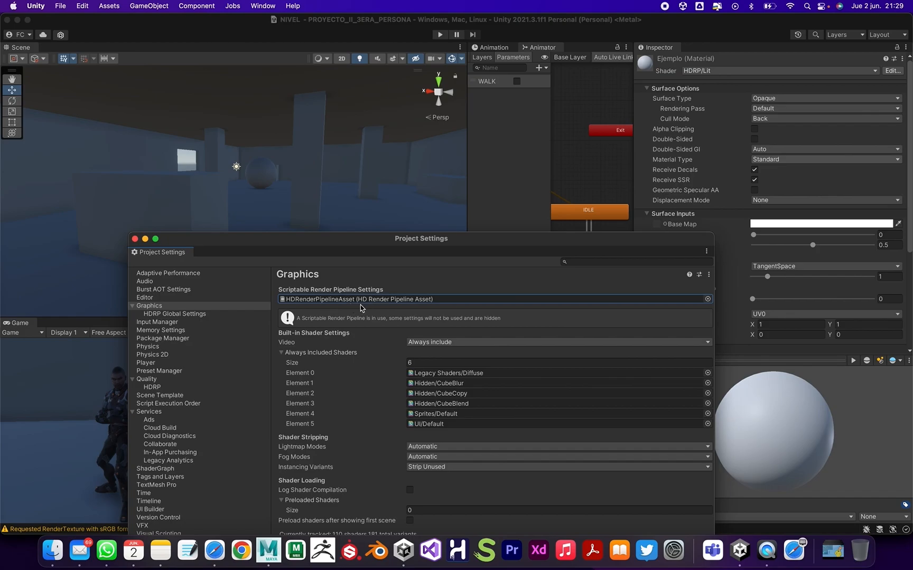
pyautogui.moveTo(473, 241); pyautogui.dragTo(454, 193)
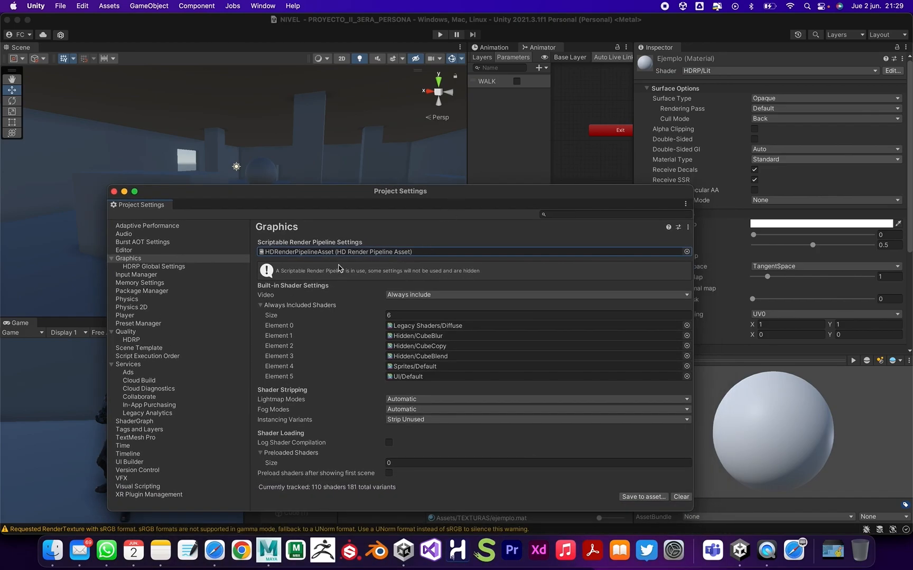
pyautogui.click(687, 252)
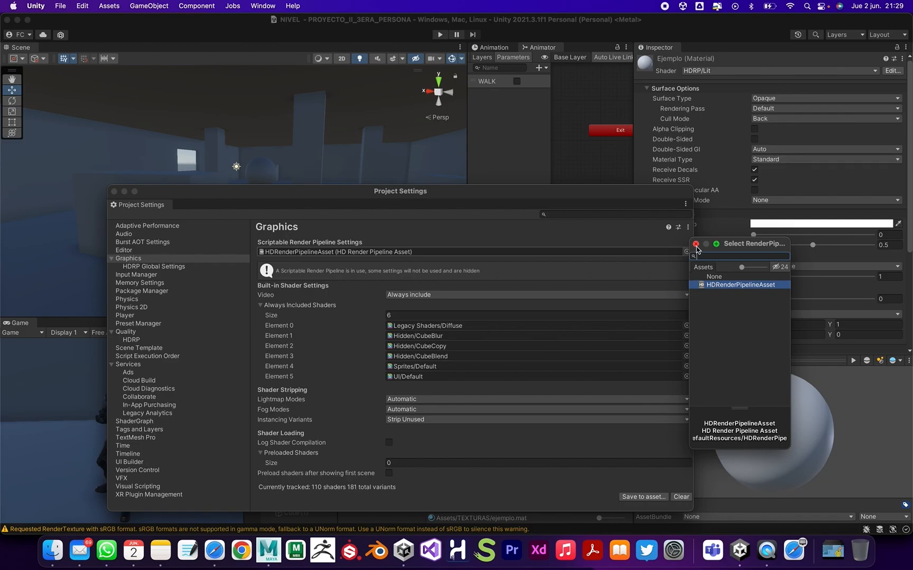
pyautogui.press('Escape')
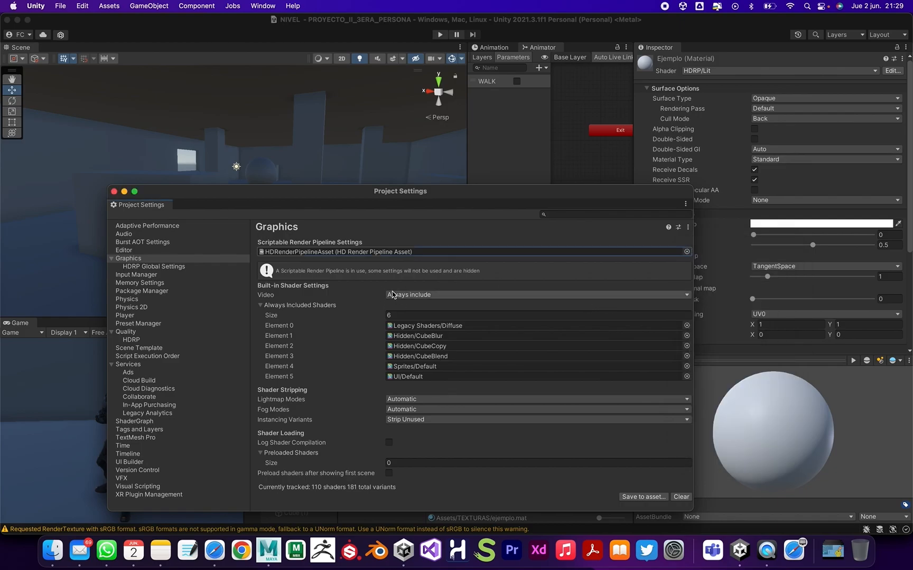
pyautogui.moveTo(408, 193); pyautogui.dragTo(380, 152)
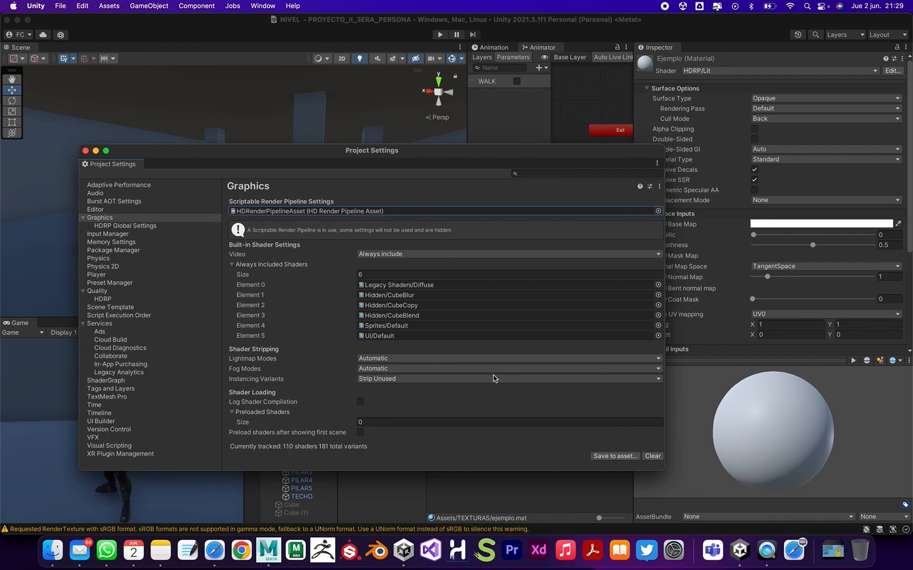
pyautogui.click(658, 211)
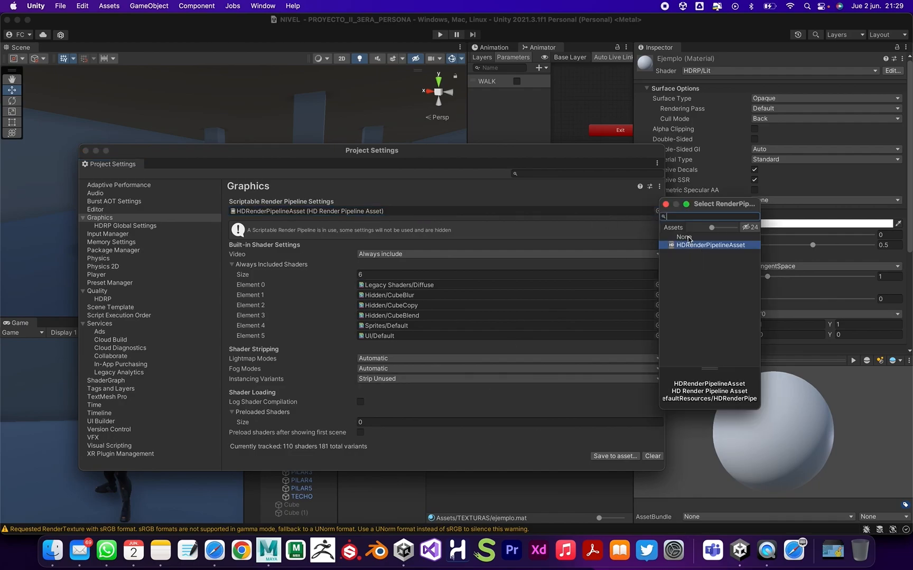
pyautogui.click(665, 204)
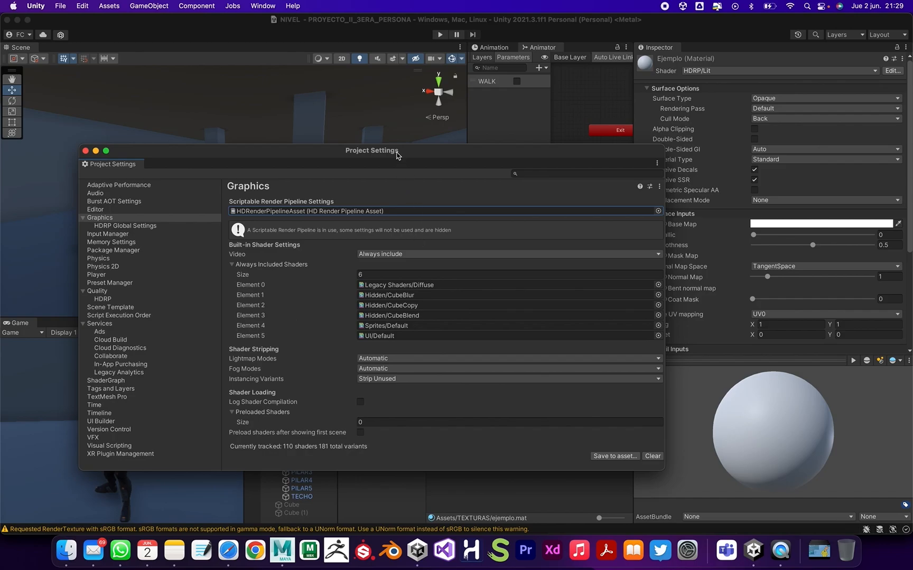
# Step: Open the HDRP Global Settings in an enlarged Project Settings window and examine the volume profiles, diffusion profiles, frame settings and layer names
pyautogui.moveTo(391, 150); pyautogui.dragTo(391, 139)
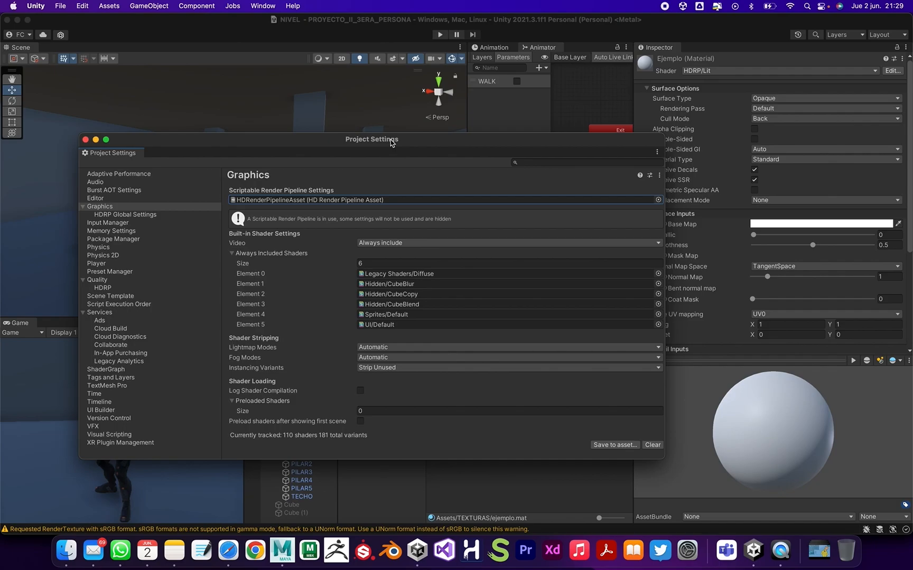
pyautogui.click(117, 216)
pyautogui.moveTo(293, 139); pyautogui.dragTo(288, 66)
pyautogui.moveTo(658, 387); pyautogui.dragTo(705, 457)
pyautogui.scroll(-8, 325, 236)
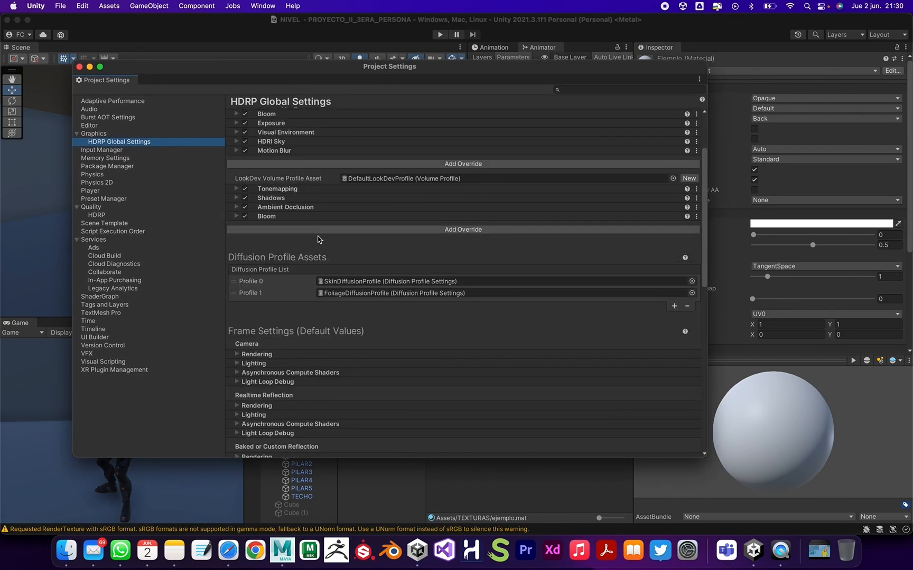
pyautogui.scroll(8, 319, 242)
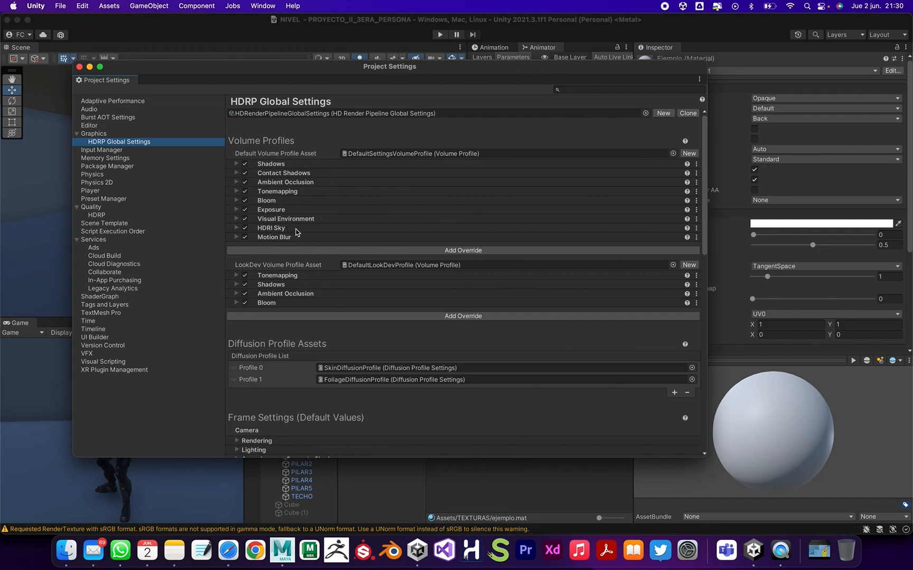
pyautogui.scroll(-6, 317, 238)
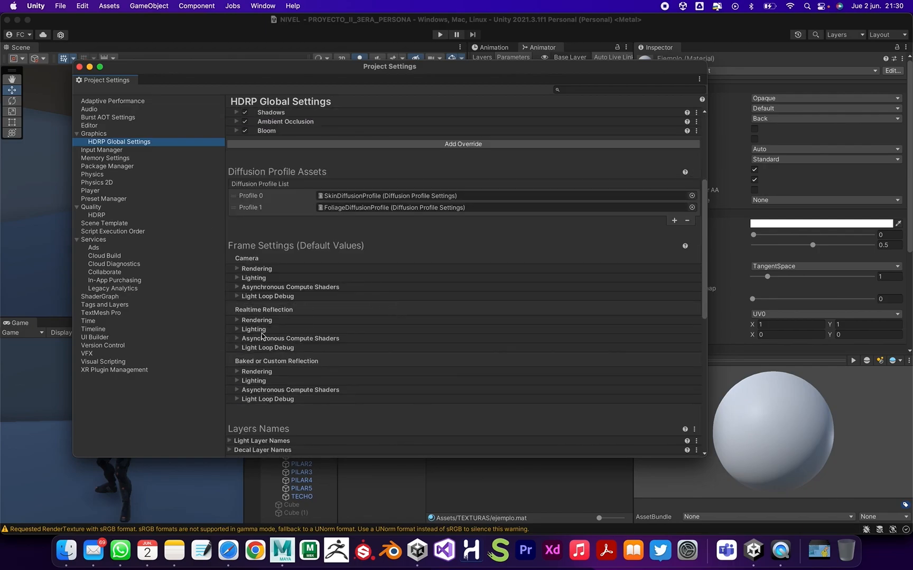
pyautogui.scroll(-5, 313, 304)
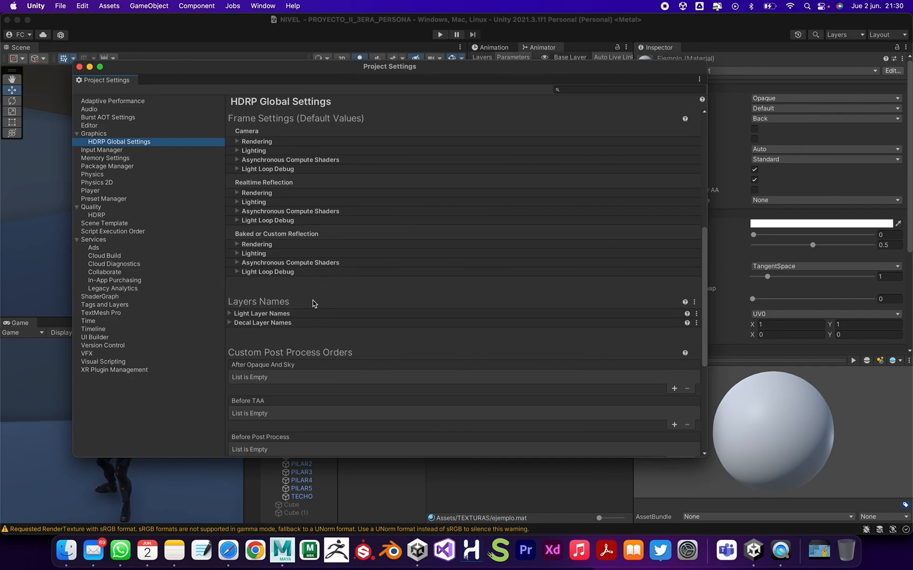
pyautogui.scroll(11, 312, 304)
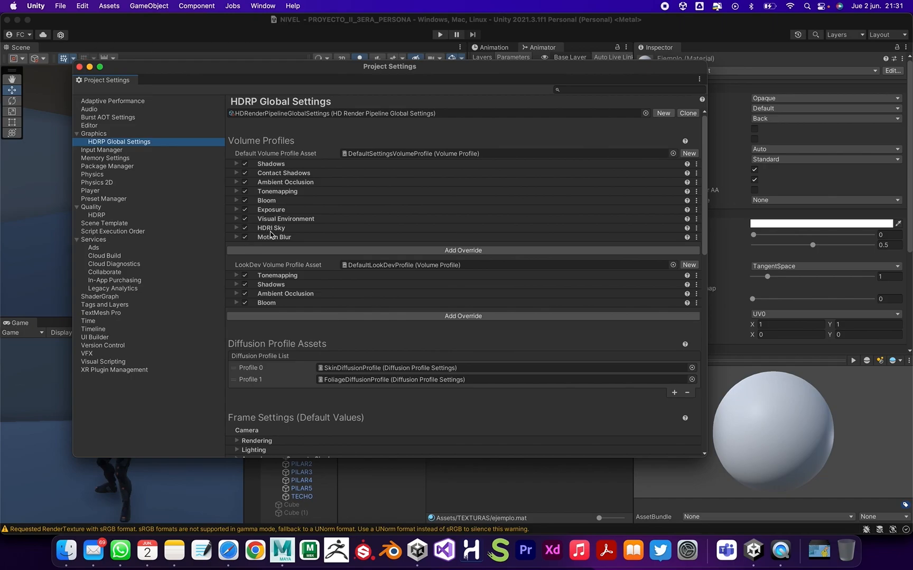
# Step: Disable the HDRI Sky override of the default volume profile to compare the scene, re-enable it and close the Project Settings window
pyautogui.click(244, 228)
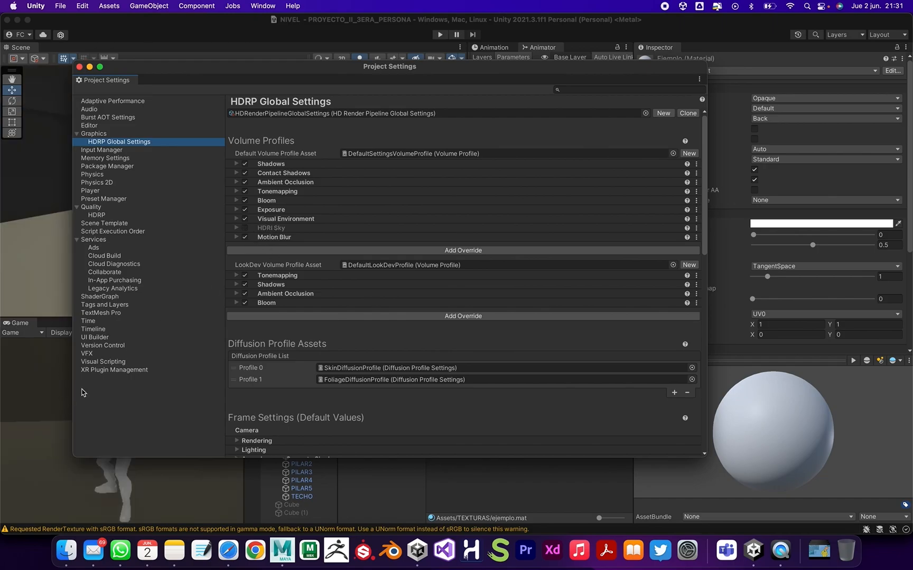
pyautogui.moveTo(202, 75); pyautogui.dragTo(434, 88)
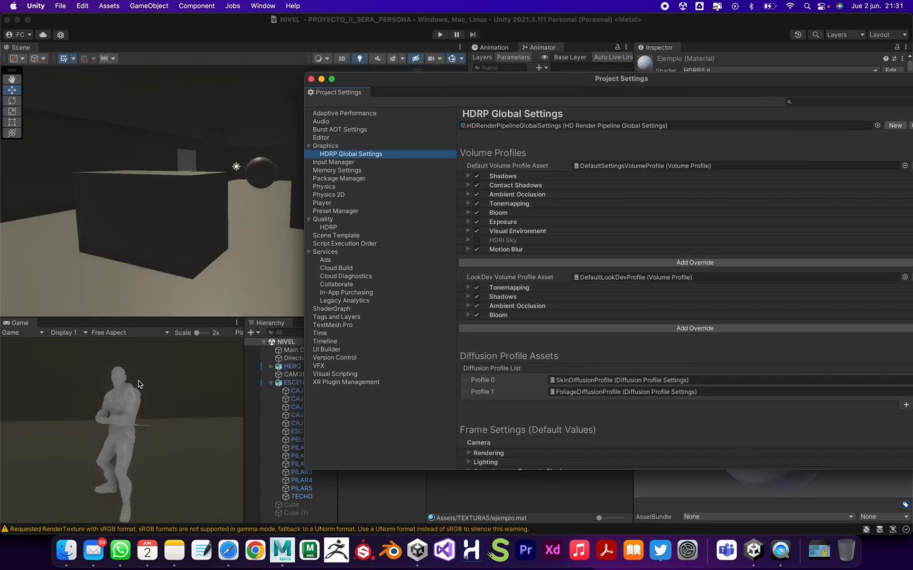
pyautogui.click(477, 241)
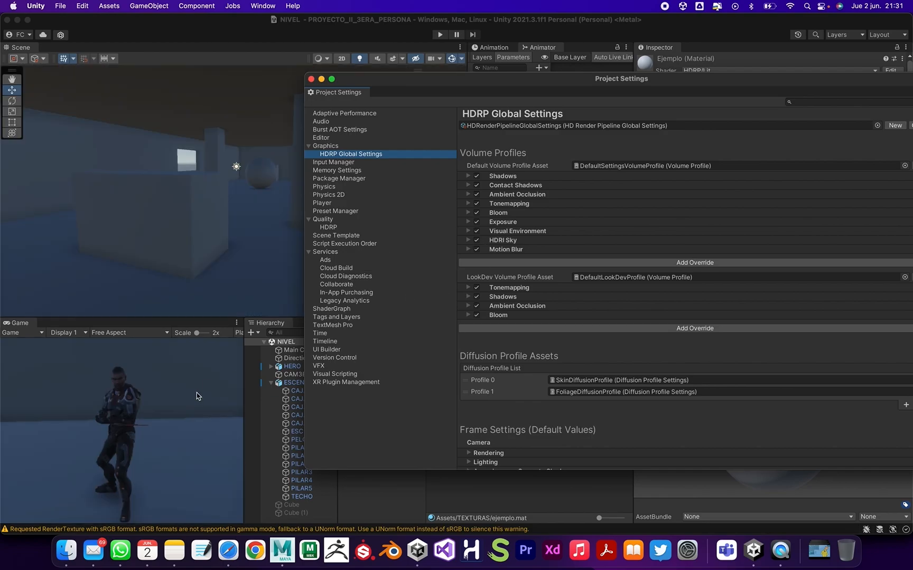
pyautogui.moveTo(565, 83); pyautogui.dragTo(449, 80)
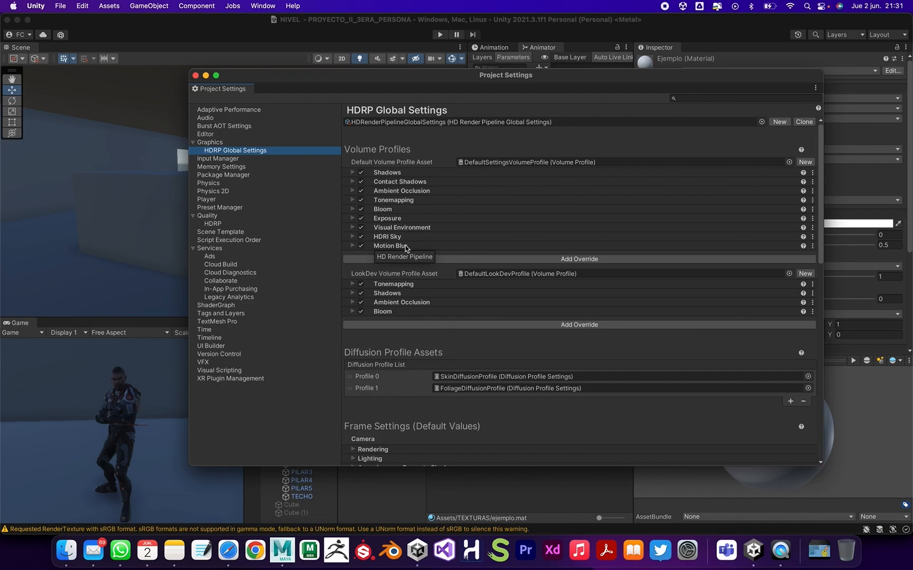
pyautogui.click(195, 76)
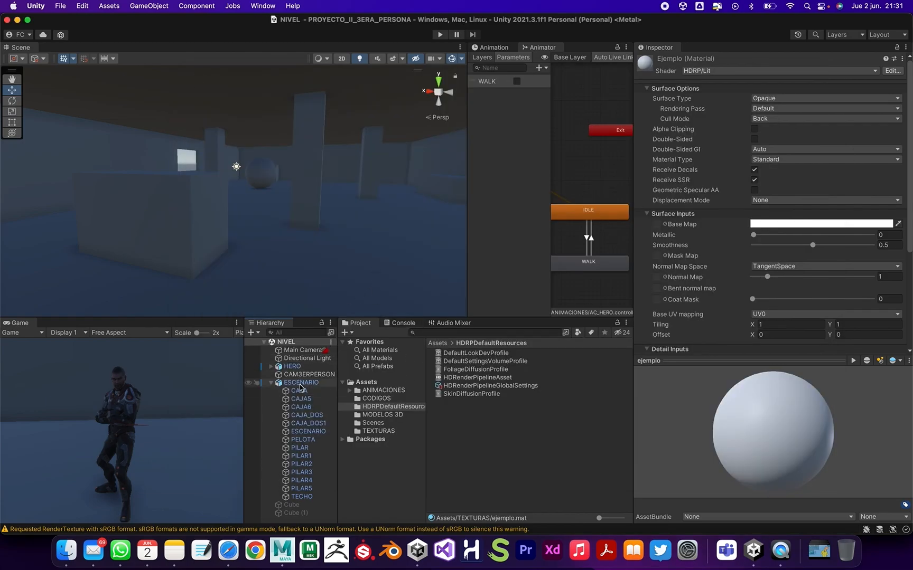
# Step: Collapse the ESCENARIO group in the scene hierarchy and inspect the components of the Main Camera and CAM3ERPERSON
pyautogui.click(301, 353)
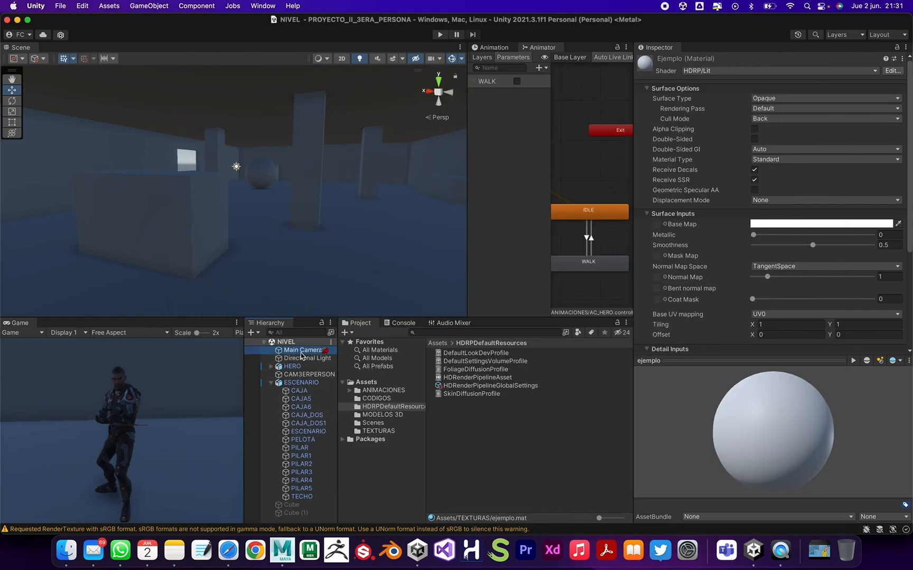
pyautogui.click(271, 383)
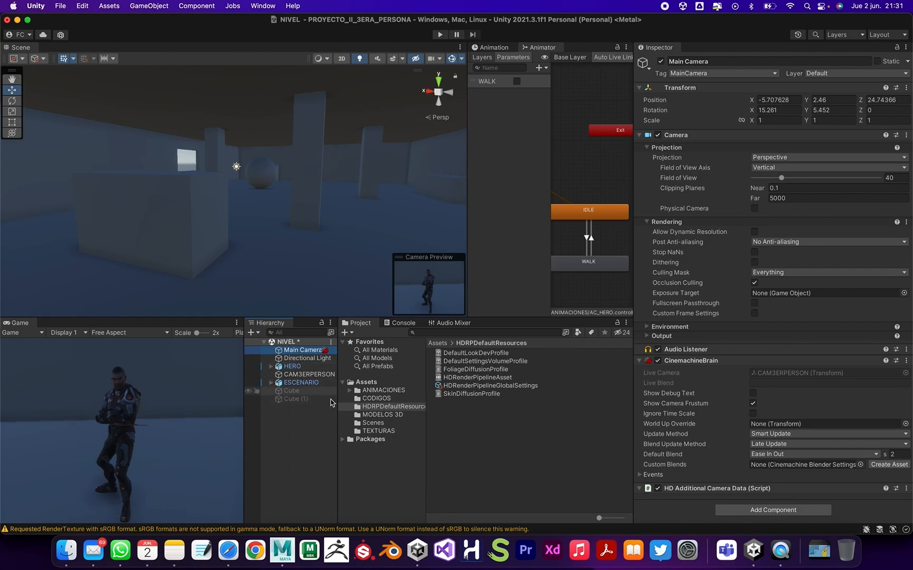
pyautogui.click(299, 375)
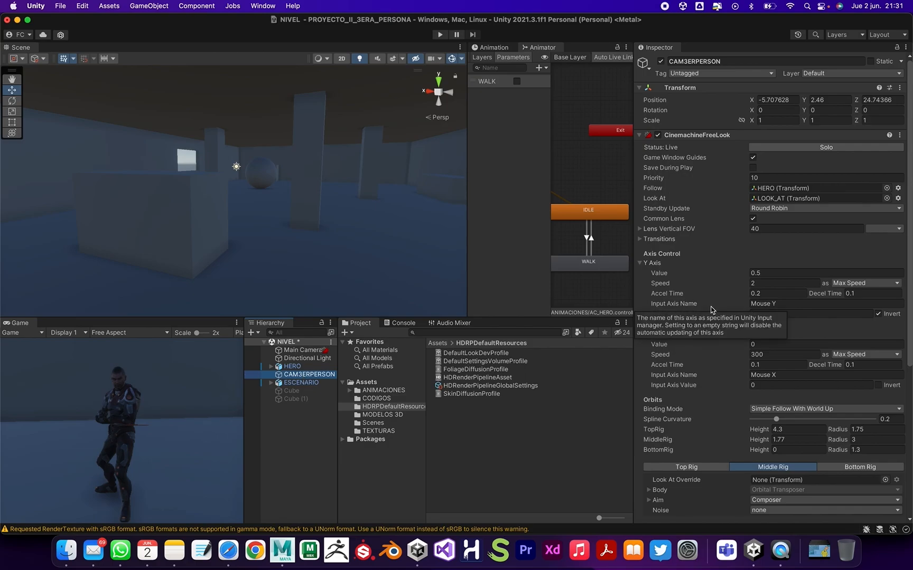
# Step: Enable Physical Camera on the Main Camera to examine its sensor, lens and aperture options, and disable it again
pyautogui.click(316, 350)
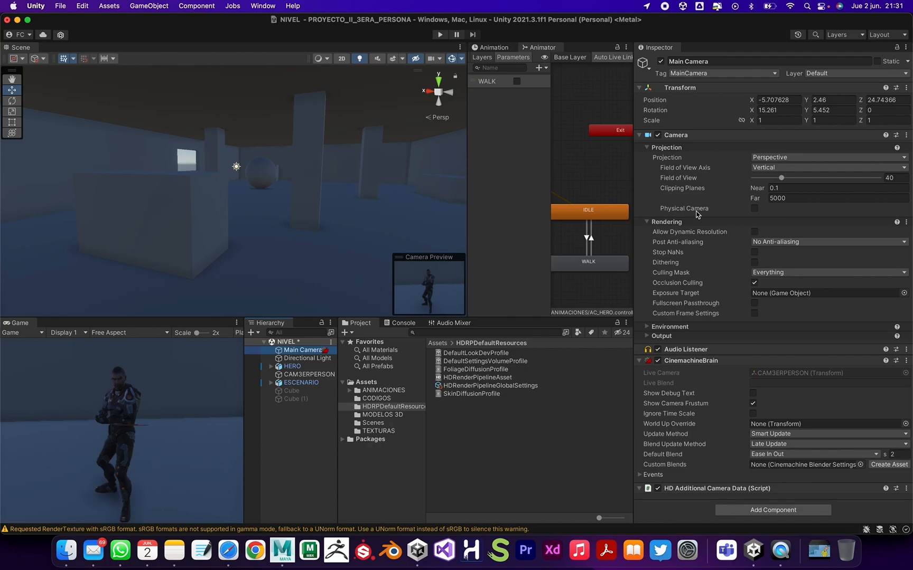
pyautogui.click(754, 209)
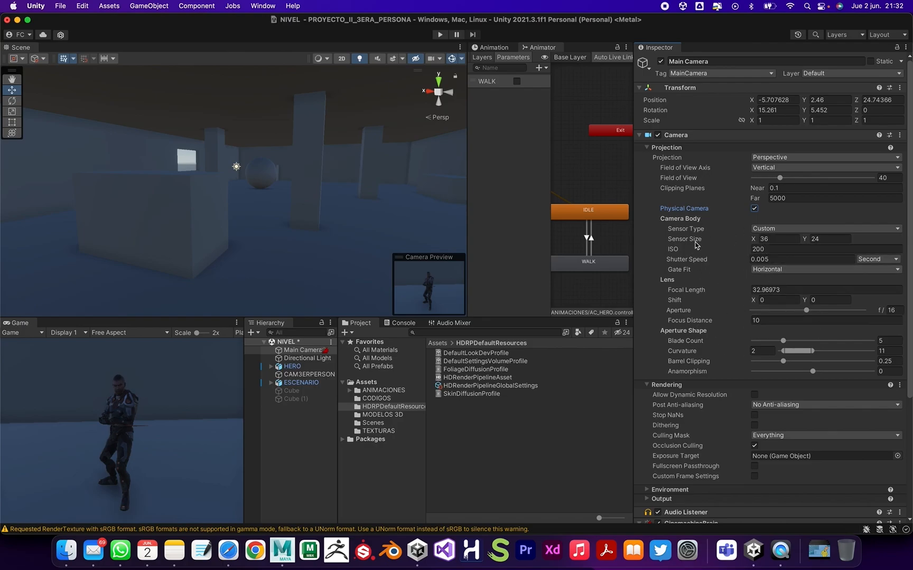
pyautogui.click(754, 209)
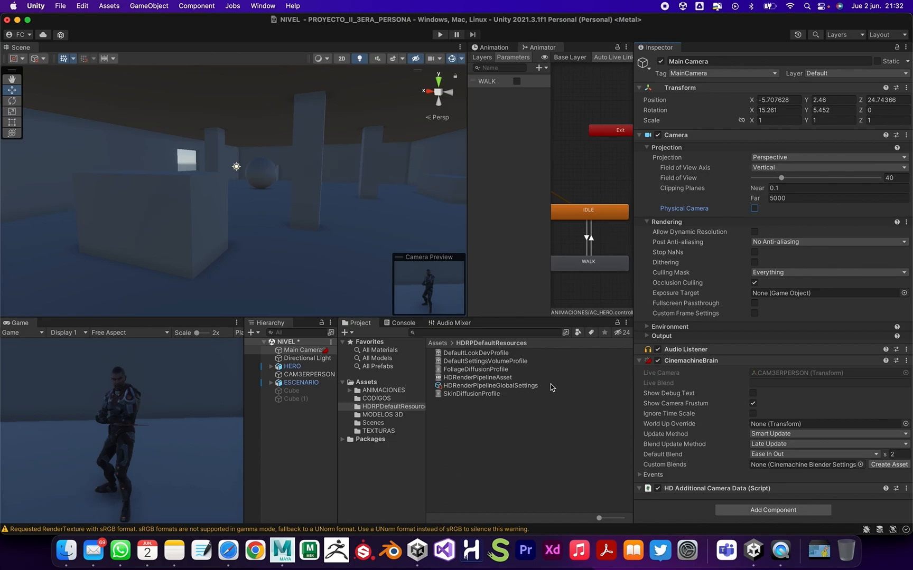
# Step: Inspect the settings of the volume profiles, diffusion profiles, pipeline asset and global settings in the HDRPDefaultResources folder
pyautogui.click(385, 399)
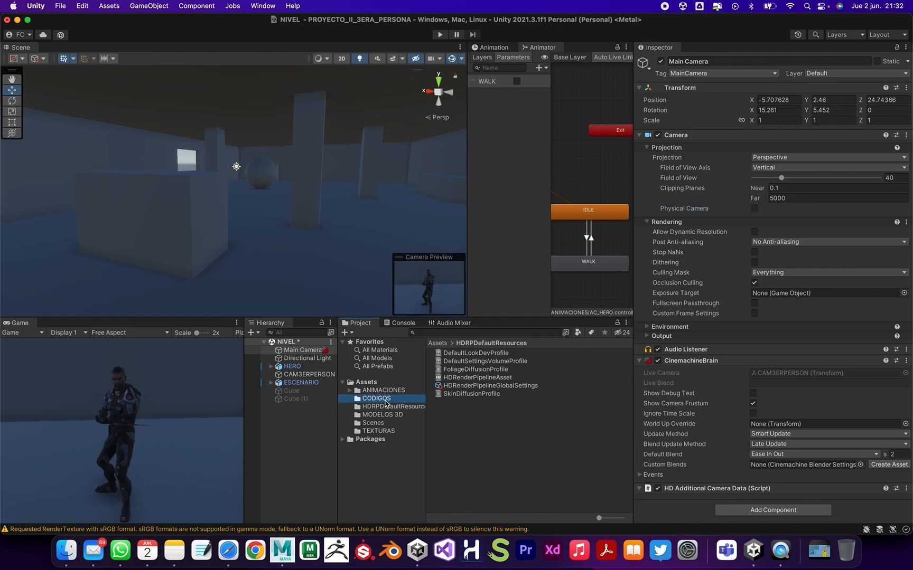
pyautogui.click(380, 411)
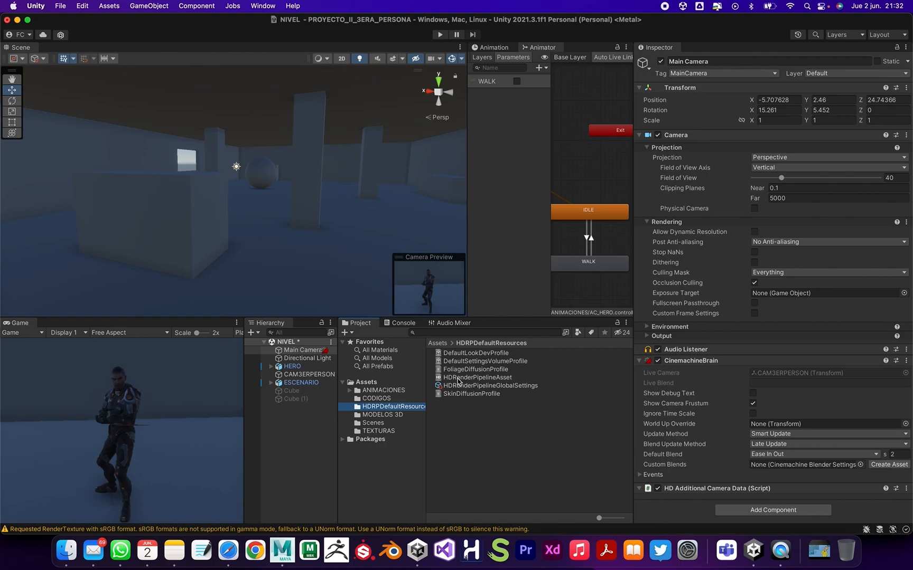
pyautogui.click(461, 353)
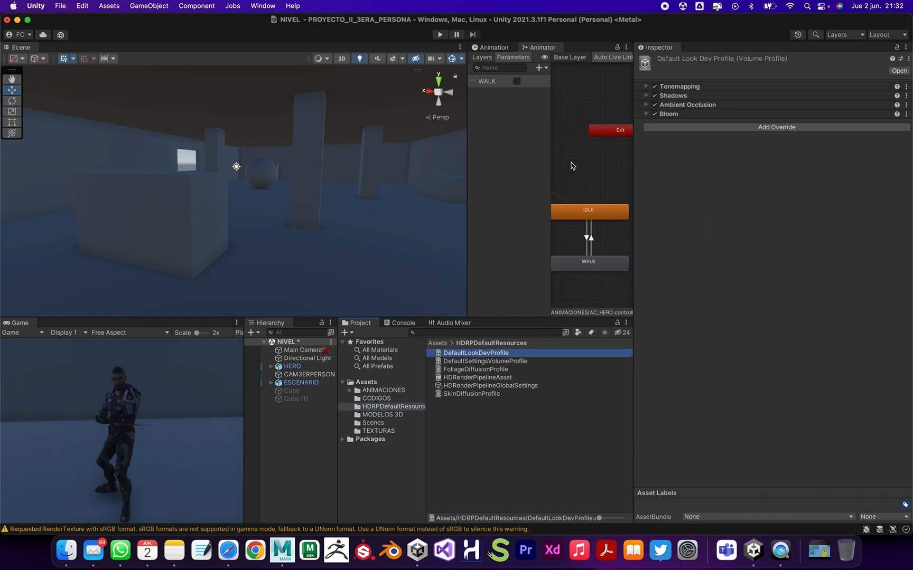
pyautogui.click(483, 361)
pyautogui.click(480, 370)
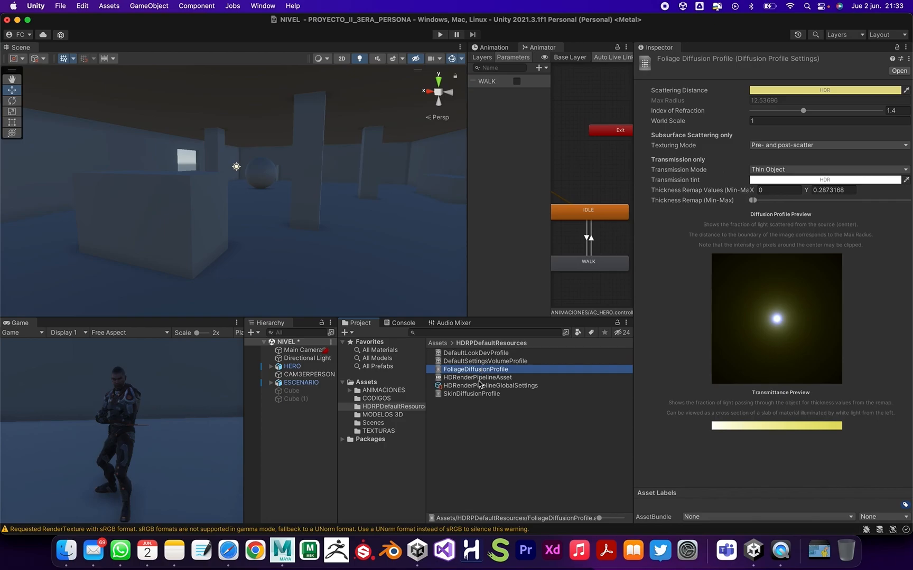
pyautogui.click(478, 378)
pyautogui.click(478, 386)
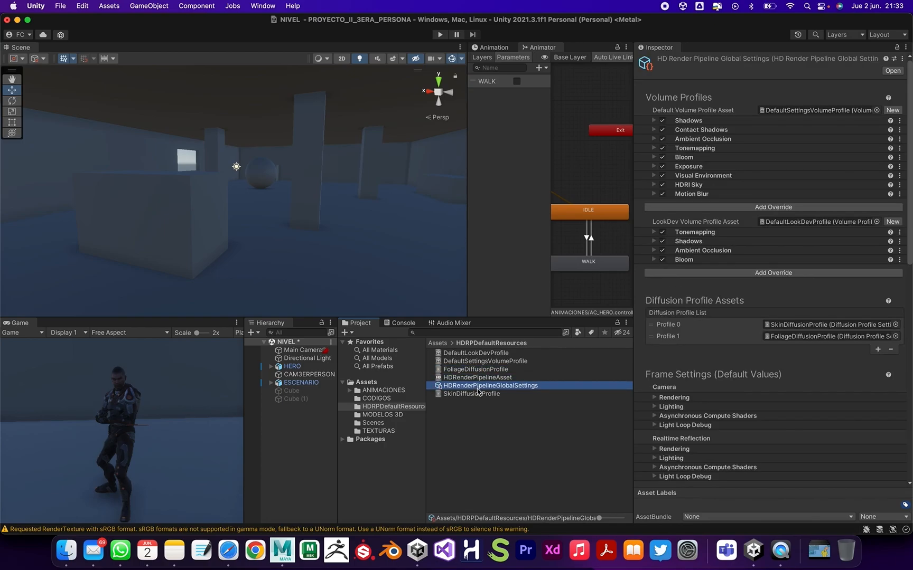
pyautogui.click(478, 395)
pyautogui.click(478, 386)
pyautogui.click(475, 378)
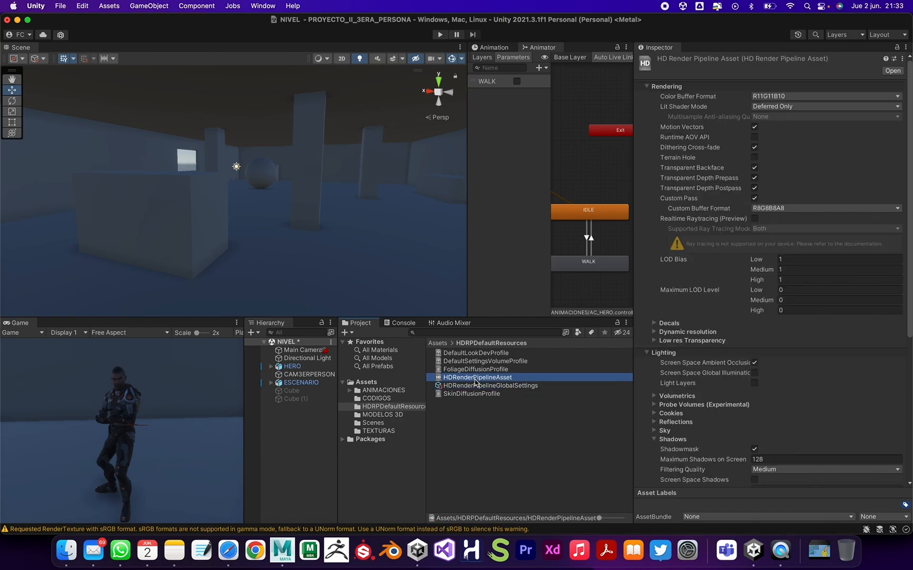
pyautogui.click(474, 372)
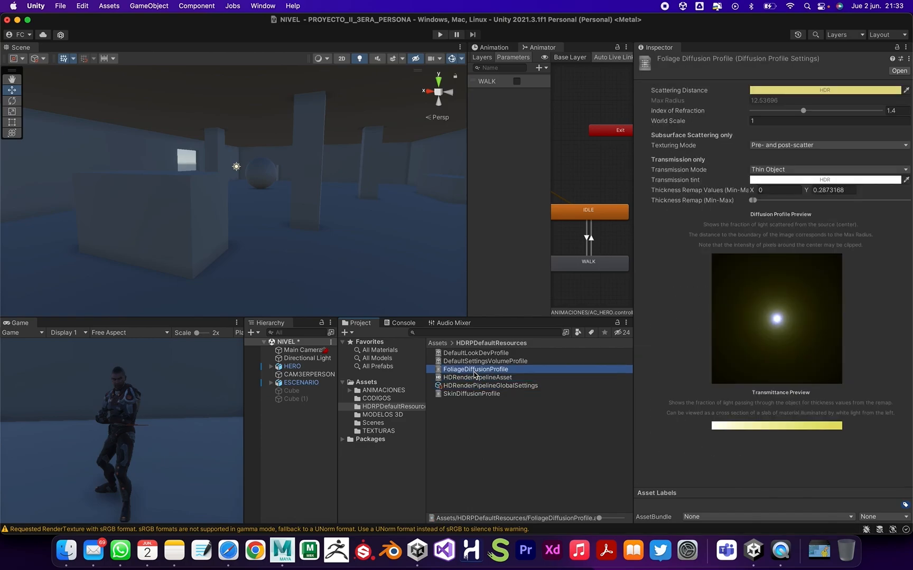
# Step: Review the rendering, lighting and shadow settings of HDRenderPipelineAsset and its Lit Shader Mode options, keeping the current mode
pyautogui.click(477, 379)
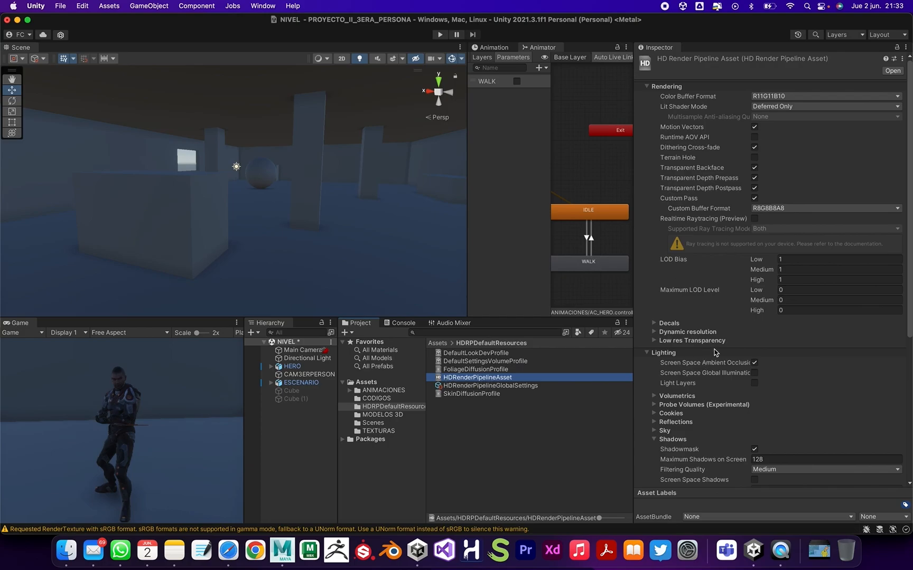
pyautogui.scroll(-1, 728, 340)
pyautogui.scroll(-4, 723, 332)
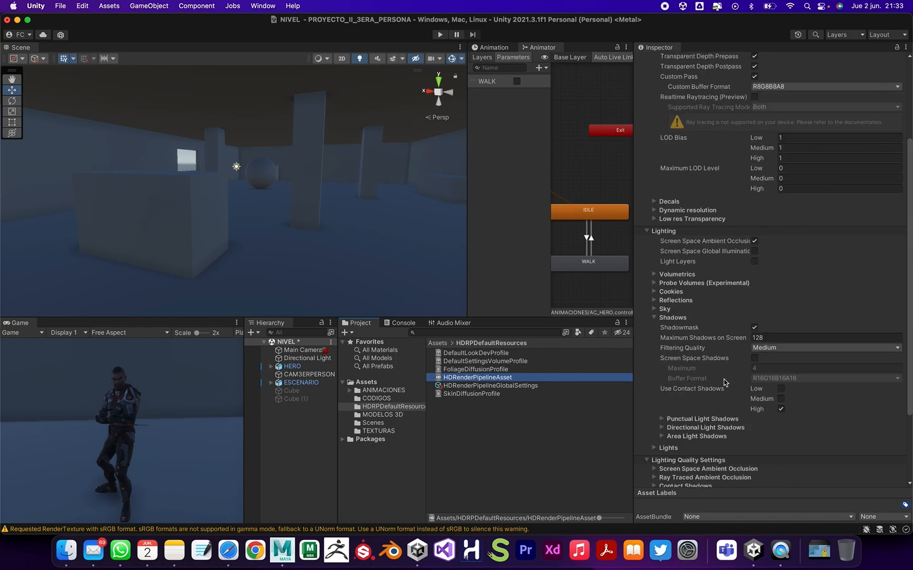
pyautogui.scroll(5, 723, 379)
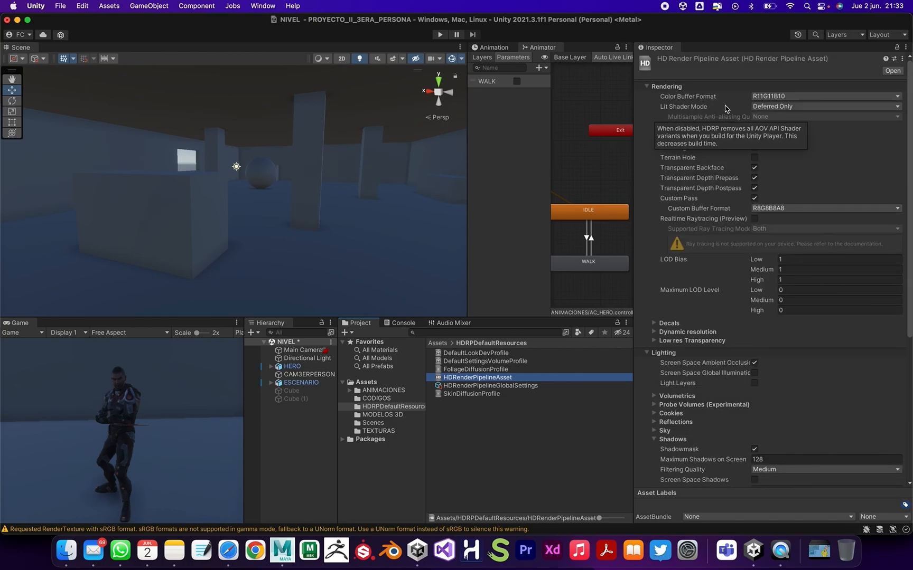
pyautogui.click(788, 106)
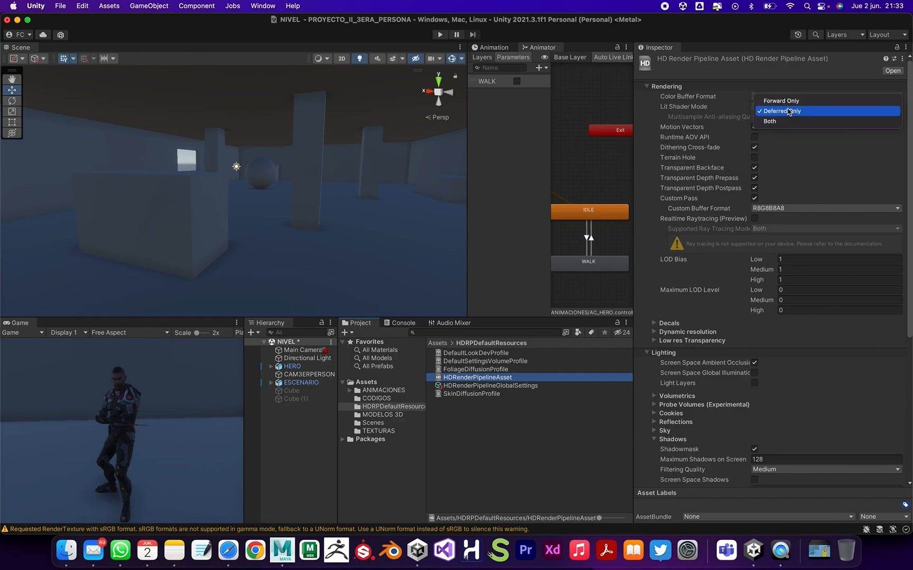
pyautogui.click(680, 109)
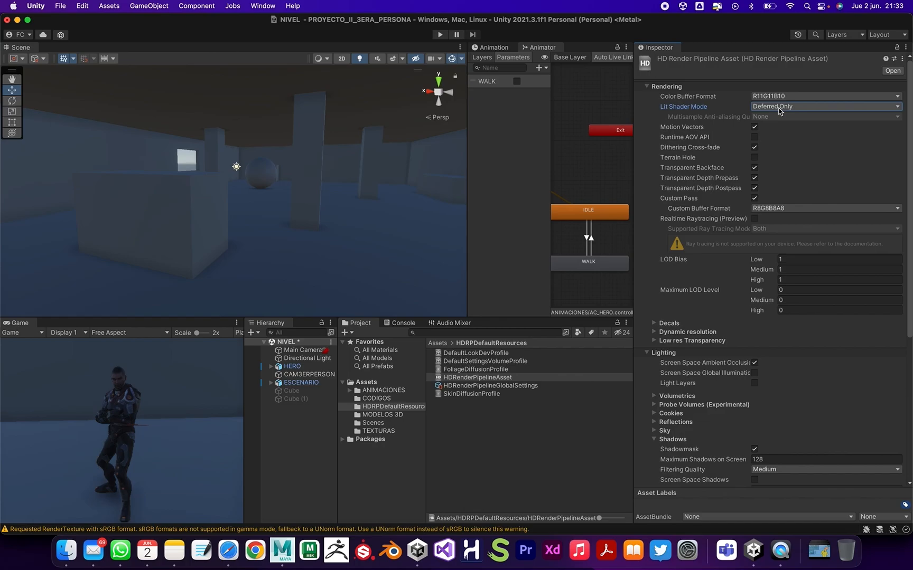
# Step: Widen and heighten the Game view and adjust its scale to get a larger view of the hero
pyautogui.click(202, 334)
pyautogui.moveTo(203, 338); pyautogui.dragTo(207, 337)
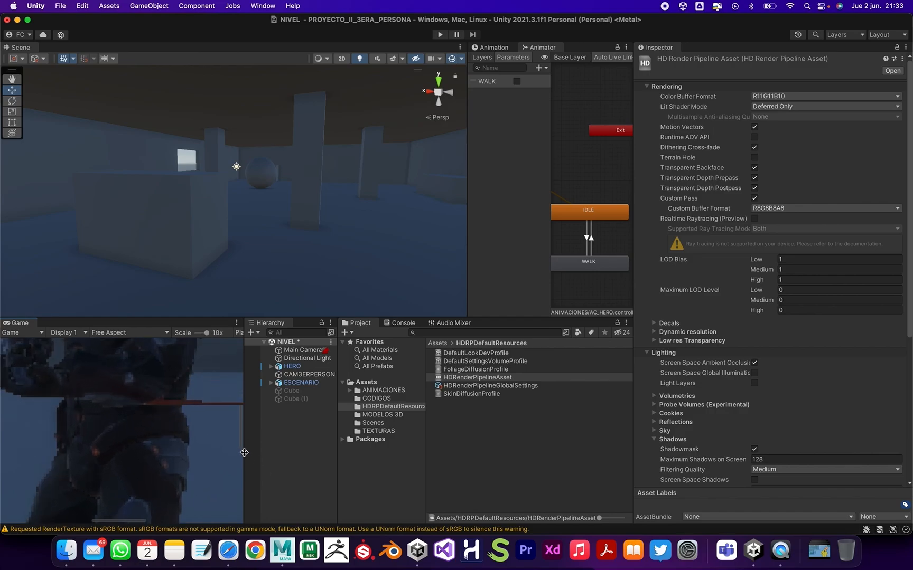
pyautogui.moveTo(244, 452); pyautogui.dragTo(312, 453)
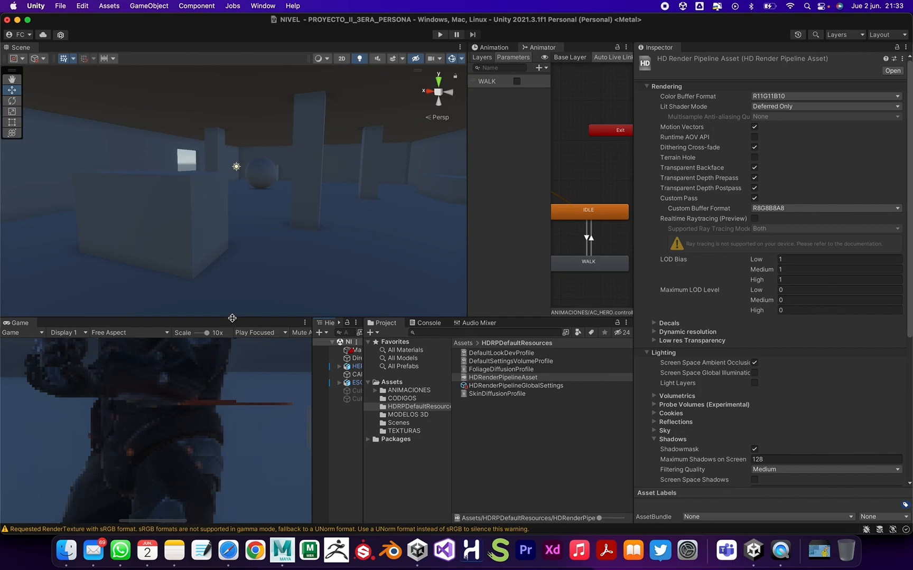
pyautogui.moveTo(233, 317); pyautogui.dragTo(195, 289)
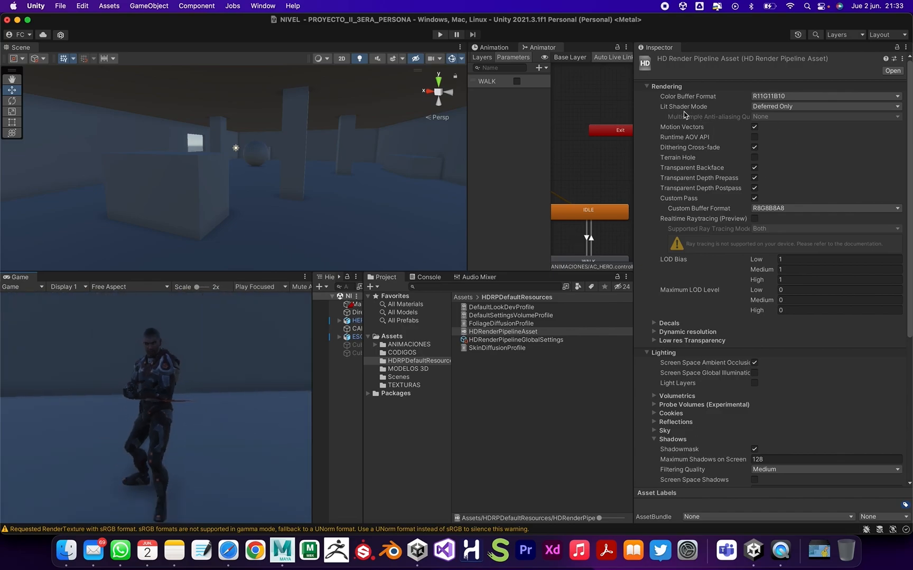
# Step: Set the HDRenderPipelineAsset's Lit Shader Mode to Forward Only and its Multisample Anti-aliasing Quality to MSAA 8x
pyautogui.click(777, 107)
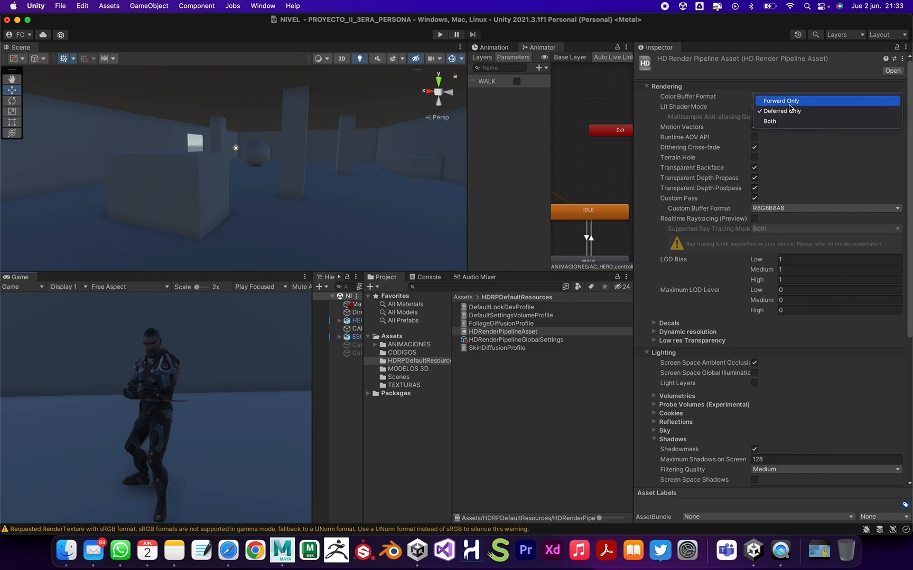
pyautogui.click(790, 104)
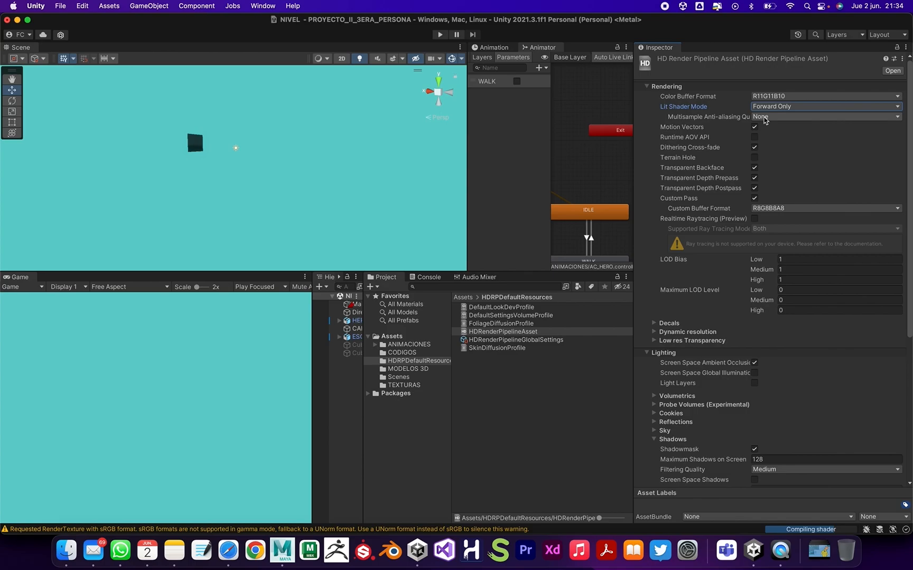
pyautogui.click(775, 121)
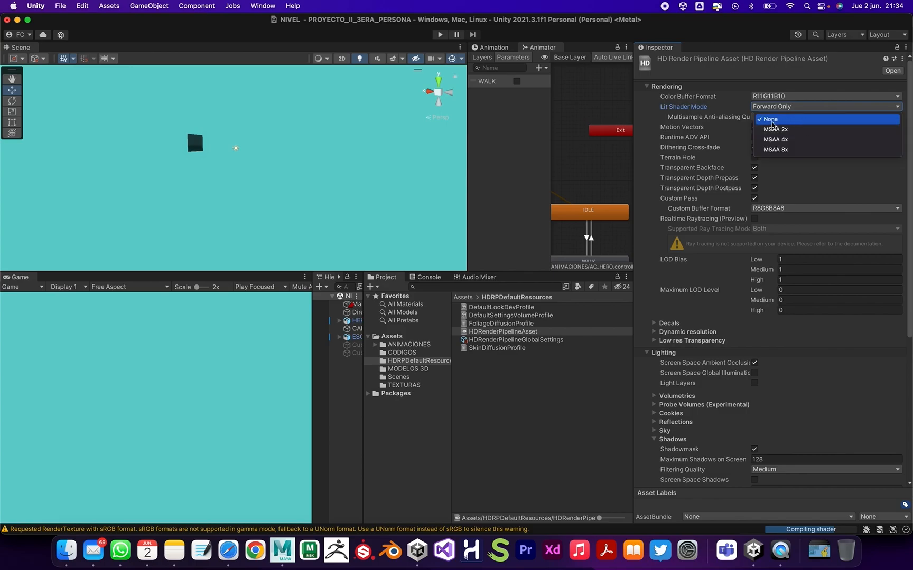
pyautogui.click(794, 151)
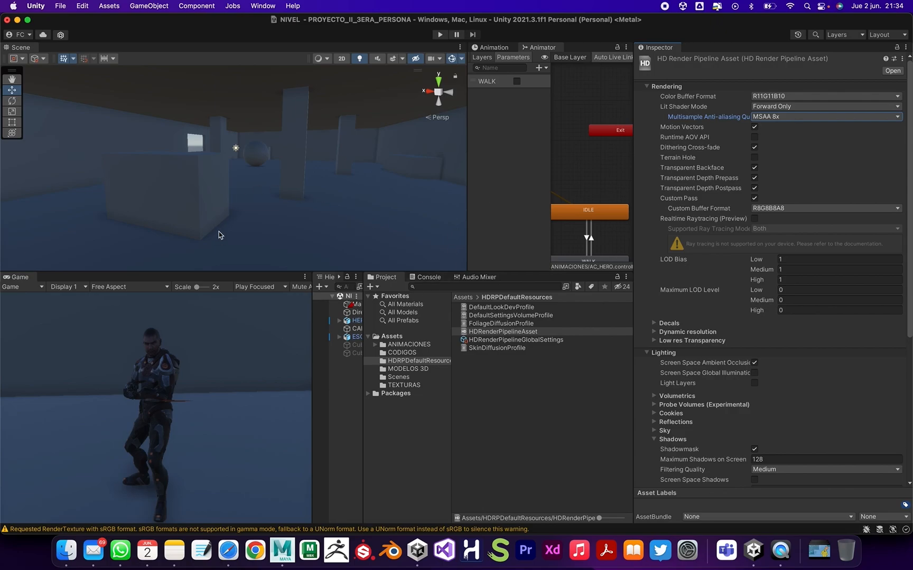
pyautogui.moveTo(197, 288); pyautogui.dragTo(209, 293)
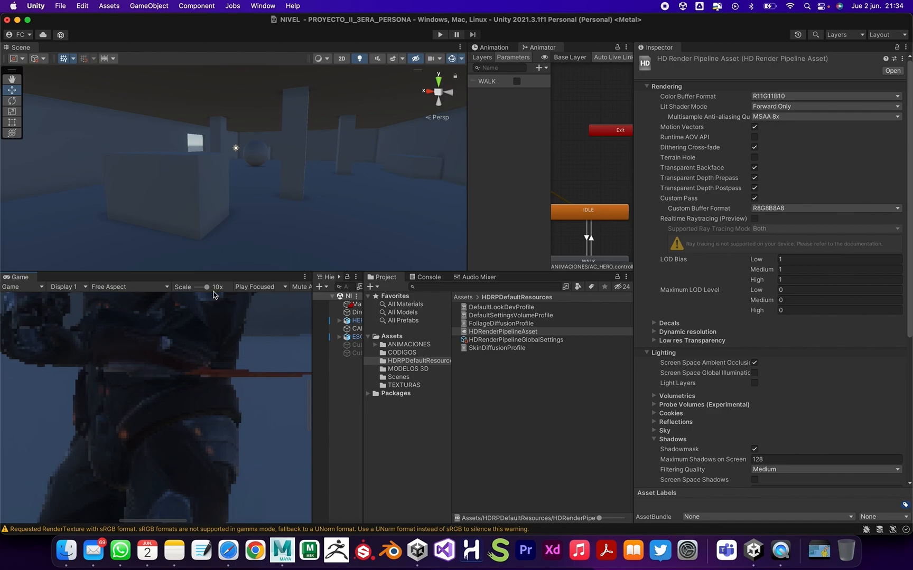
pyautogui.moveTo(208, 292); pyautogui.dragTo(198, 288)
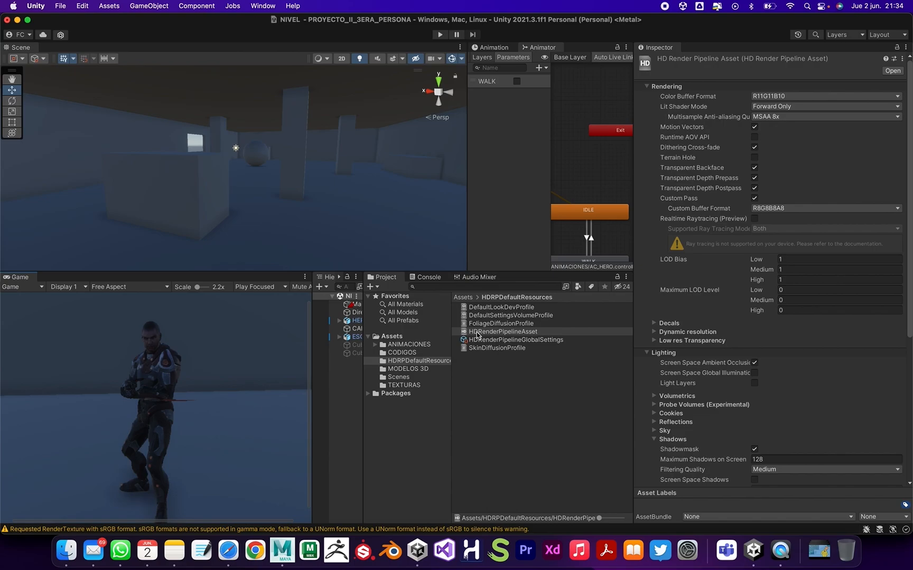
# Step: Set MSAA Within Forward to MSAA8X in the default camera rendering frame settings of the HDRP Global Settings
pyautogui.click(82, 6)
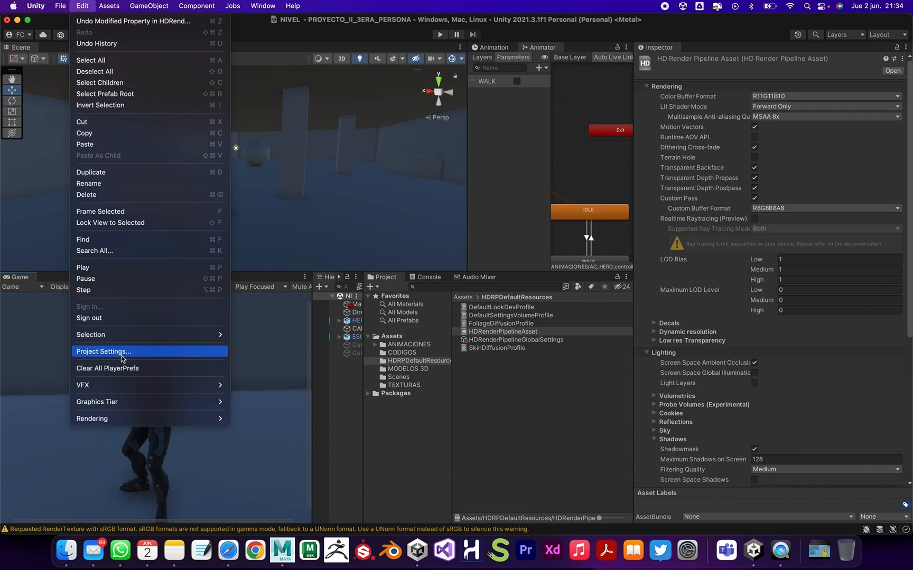
pyautogui.click(126, 352)
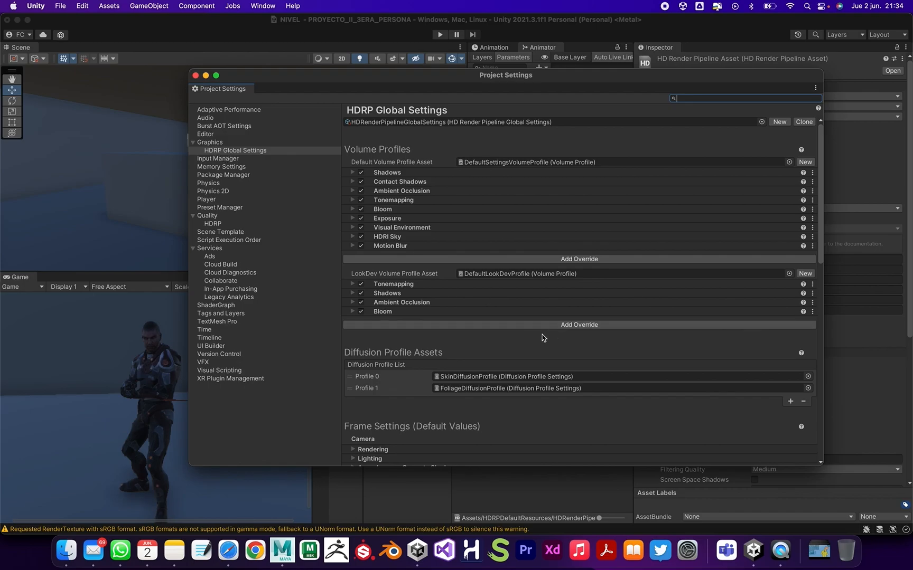
pyautogui.scroll(-5, 532, 334)
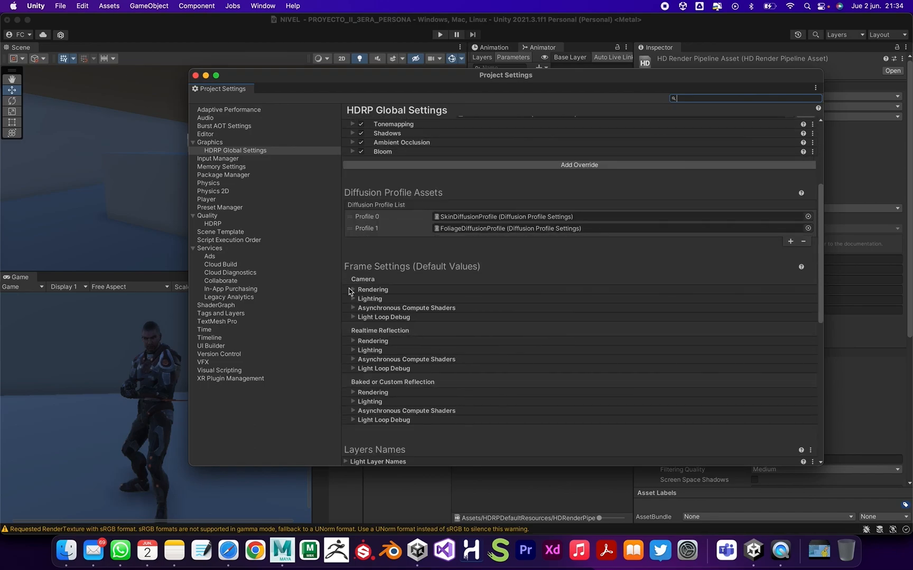
pyautogui.click(353, 290)
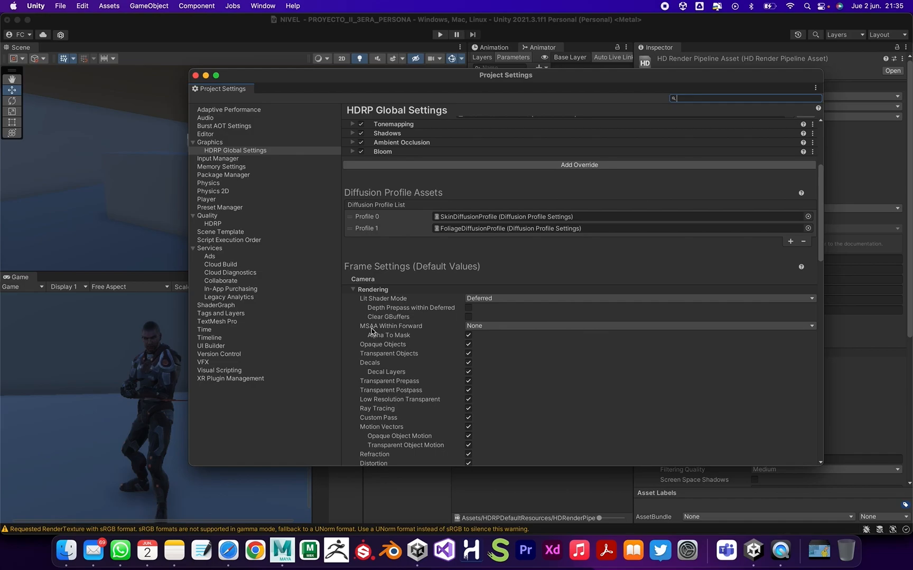
pyautogui.moveTo(635, 79); pyautogui.dragTo(541, 99)
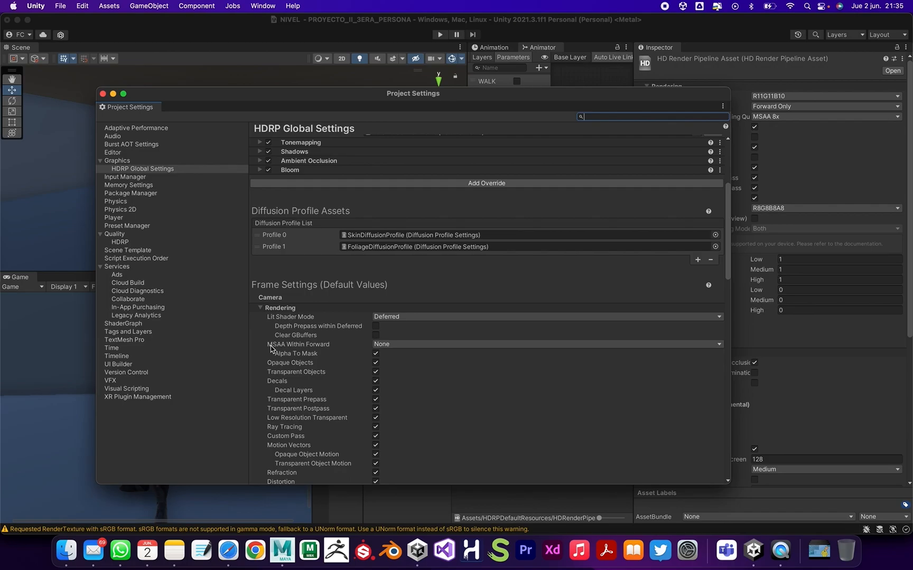
pyautogui.click(425, 344)
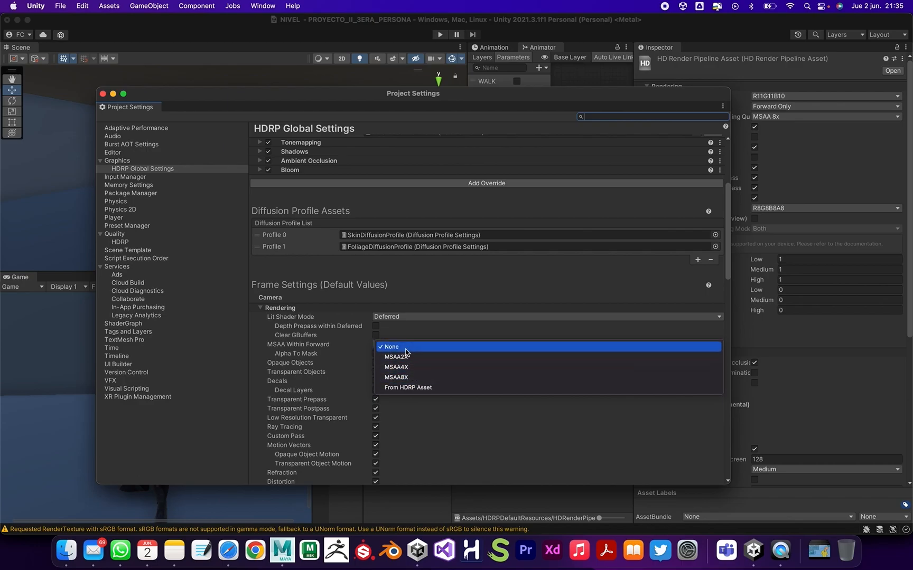
pyautogui.click(413, 379)
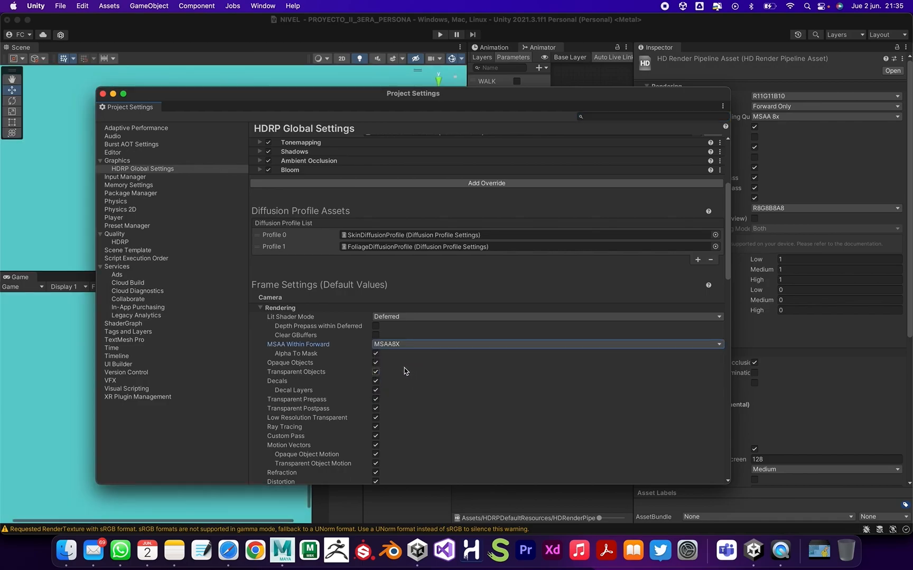
pyautogui.moveTo(245, 95); pyautogui.dragTo(494, 97)
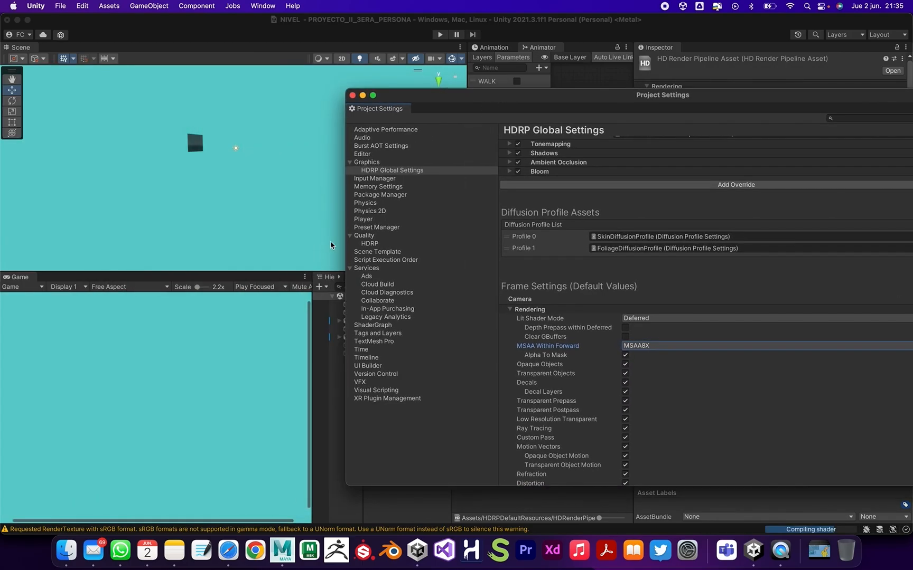
pyautogui.moveTo(618, 100); pyautogui.dragTo(591, 98)
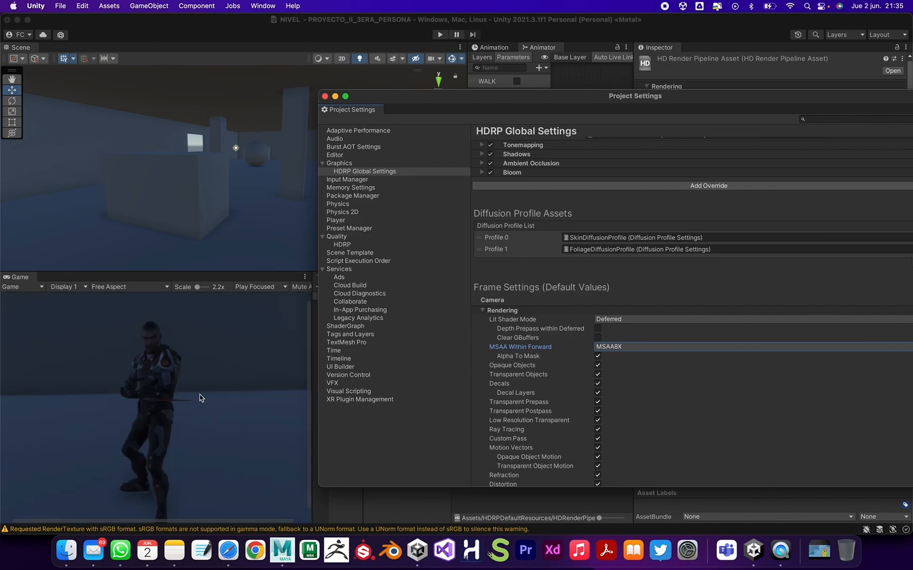
pyautogui.moveTo(590, 99); pyautogui.dragTo(521, 89)
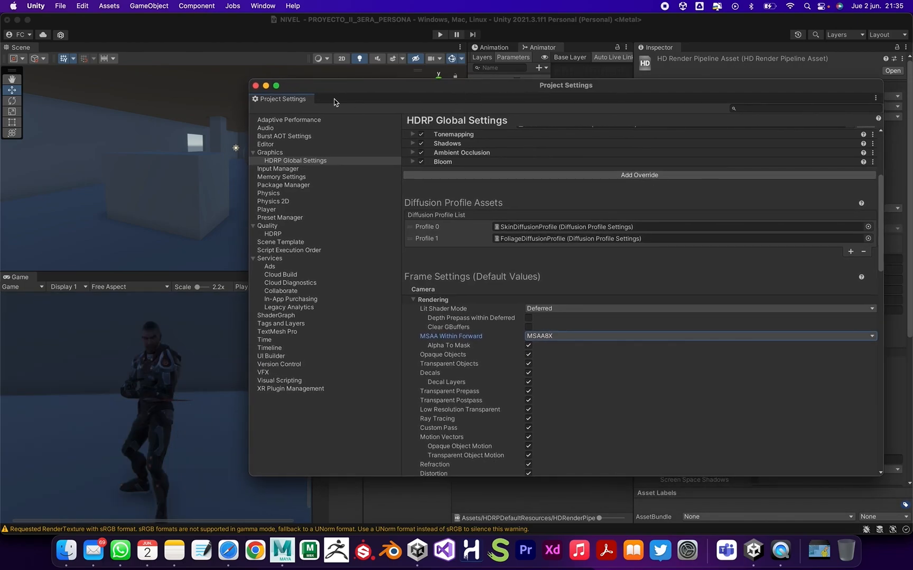
pyautogui.click(255, 85)
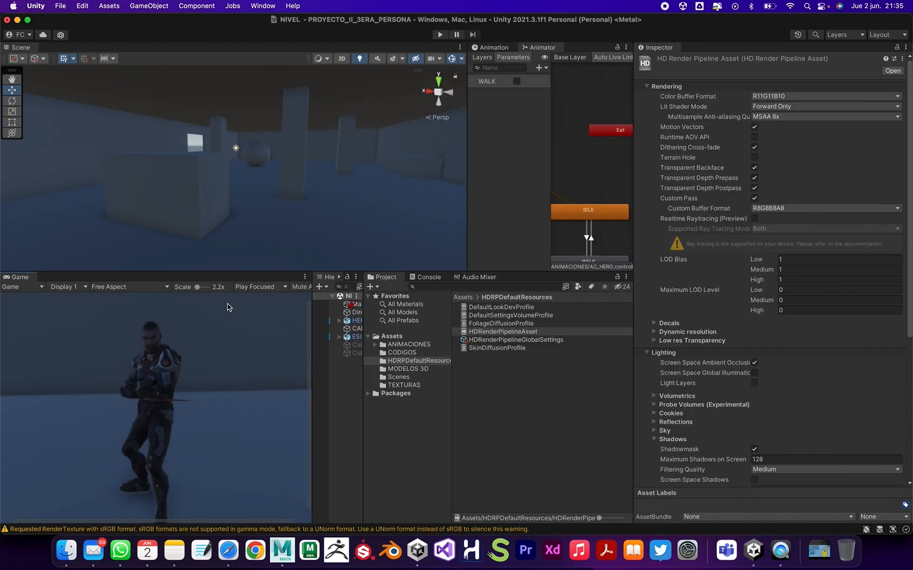
# Step: Magnify the Game view to 10x to examine the hero's edges, and return it to 2x
pyautogui.click(201, 288)
pyautogui.moveTo(201, 290); pyautogui.dragTo(209, 292)
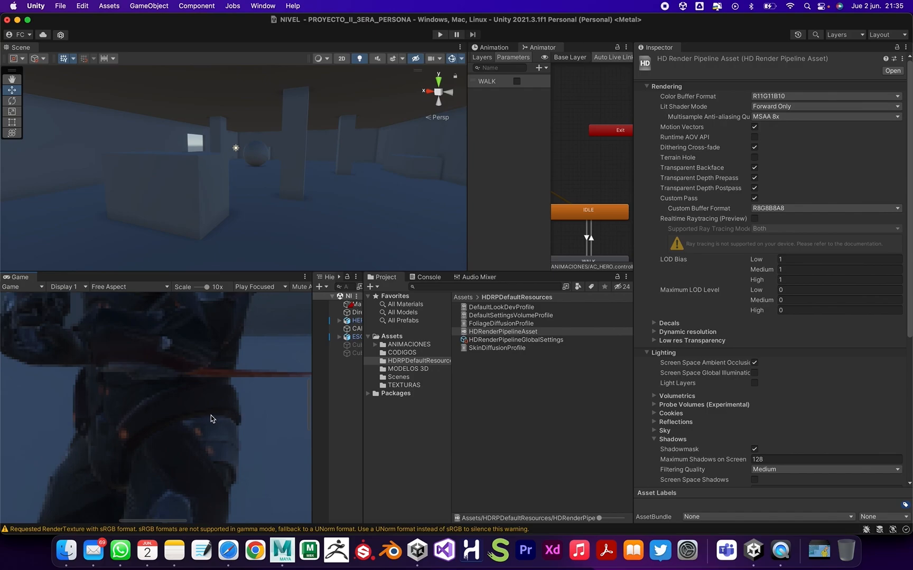
pyautogui.moveTo(238, 401); pyautogui.dragTo(201, 404, button='middle')
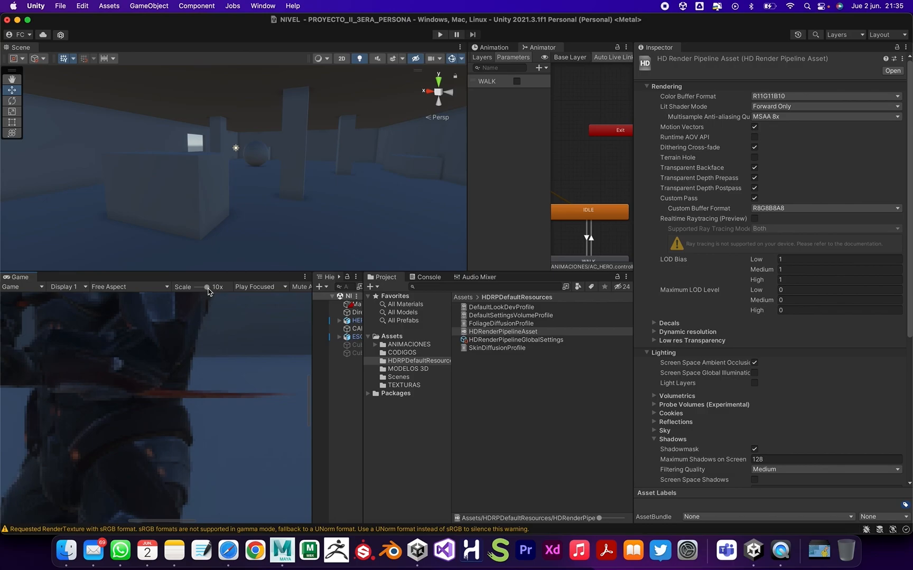
pyautogui.moveTo(206, 288); pyautogui.dragTo(197, 288)
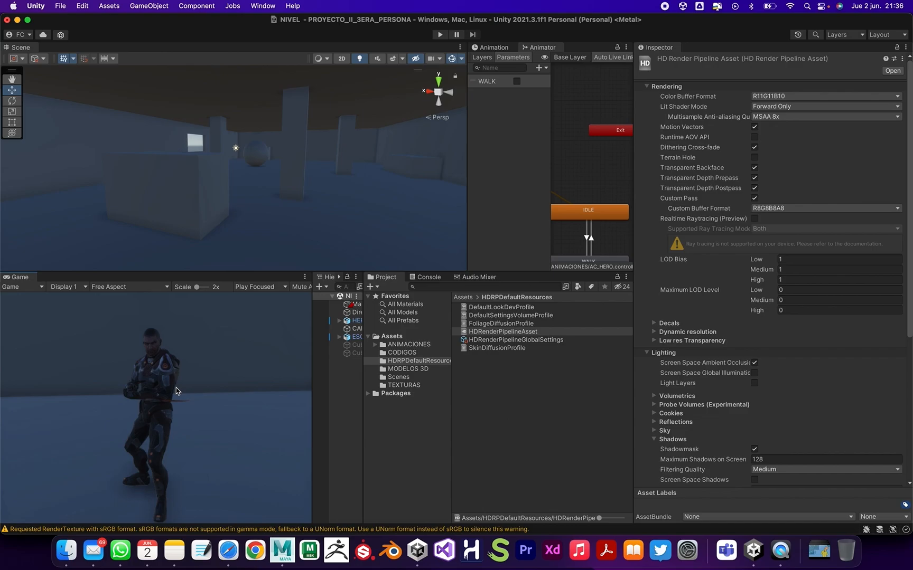
# Step: Resize the Game, Hierarchy and Project areas so that the object and asset names are readable
pyautogui.moveTo(364, 412); pyautogui.dragTo(443, 410)
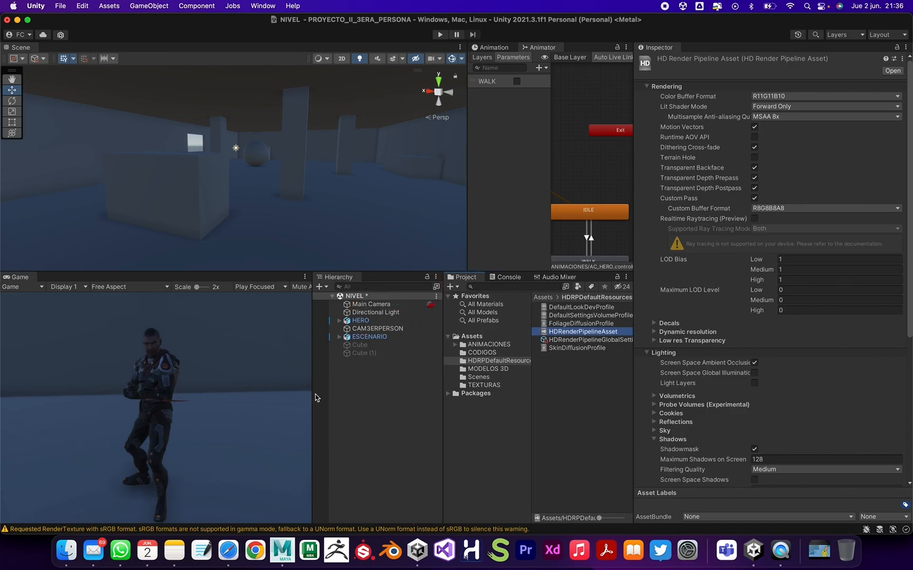
pyautogui.moveTo(312, 398); pyautogui.dragTo(280, 390)
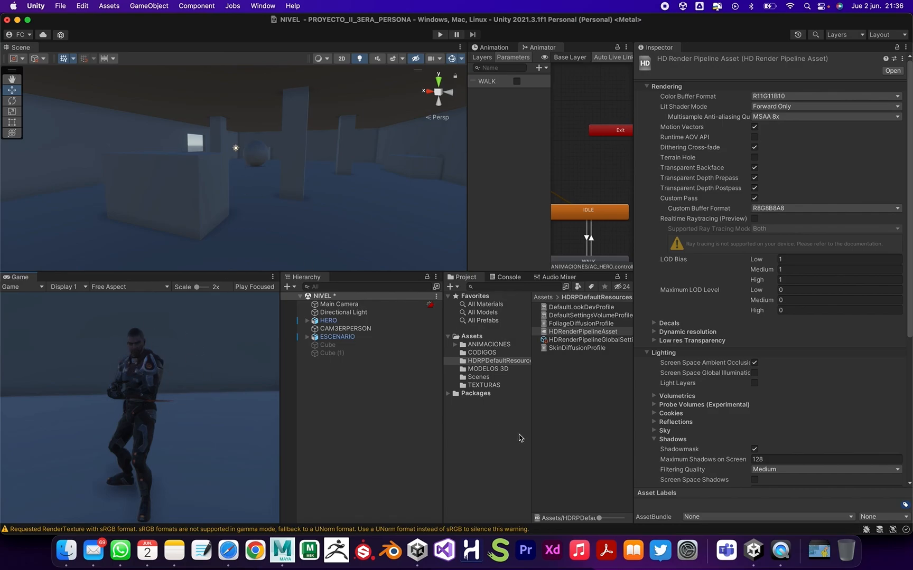
pyautogui.moveTo(531, 422); pyautogui.dragTo(524, 422)
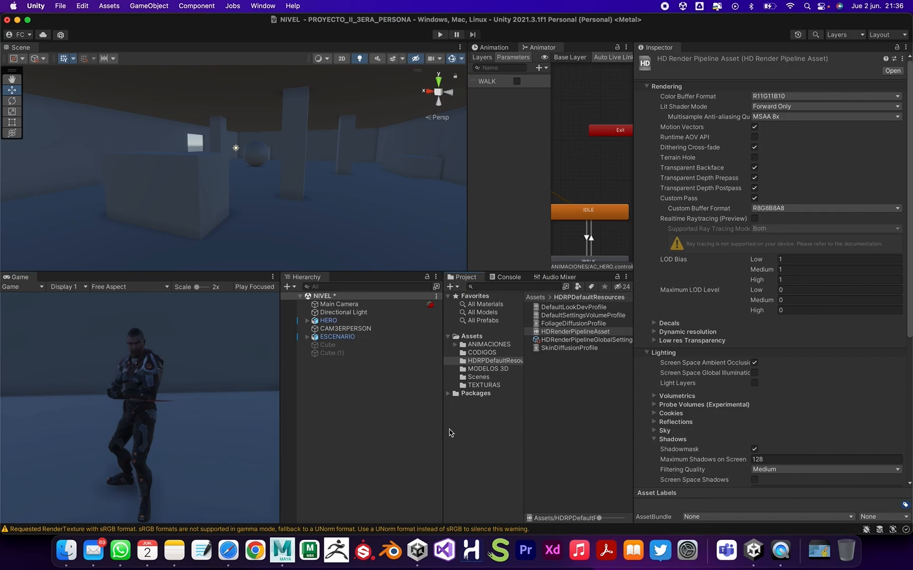
pyautogui.moveTo(442, 429); pyautogui.dragTo(416, 429)
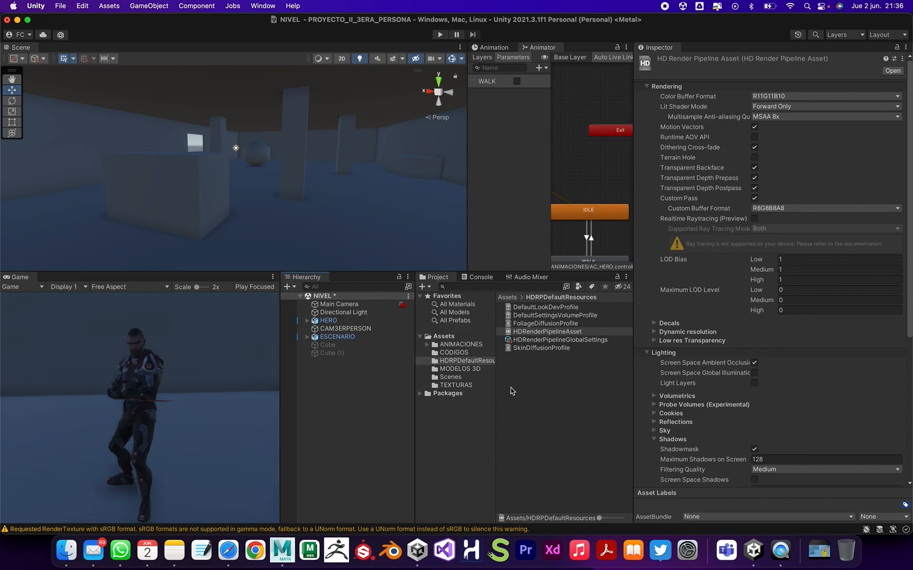
# Step: Review the volume profile overrides in the HDRP Global Settings alongside the Scene and Game views
pyautogui.click(65, 6)
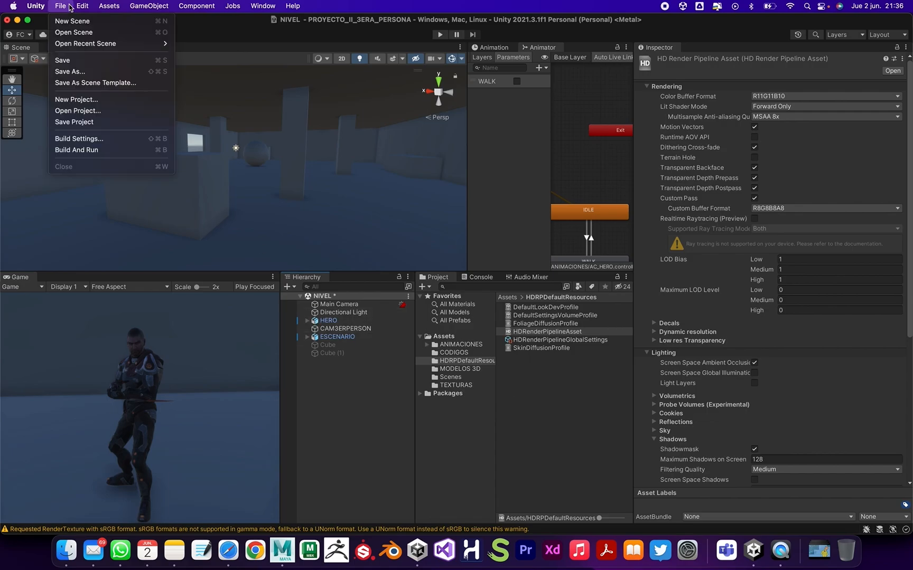
pyautogui.moveTo(82, 6)
pyautogui.click(165, 351)
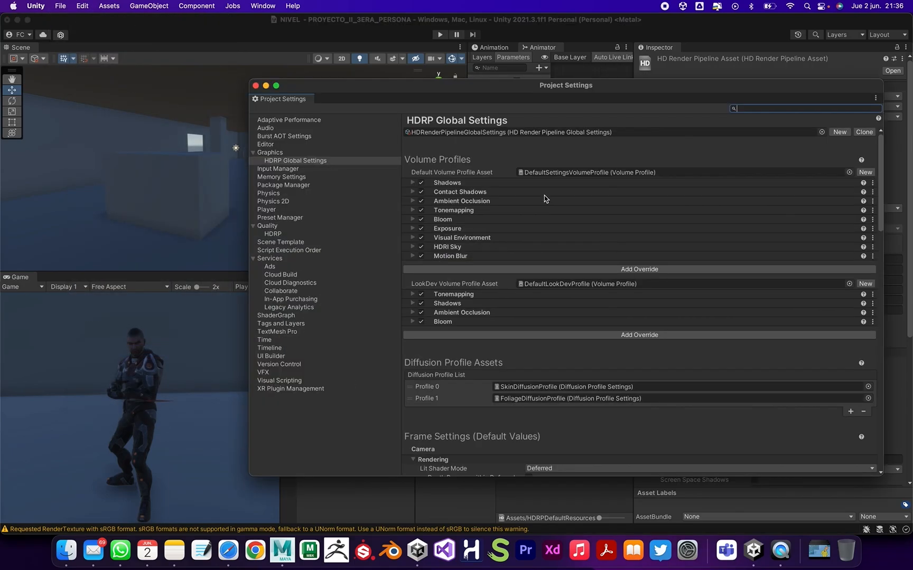
pyautogui.moveTo(483, 90); pyautogui.dragTo(466, 81)
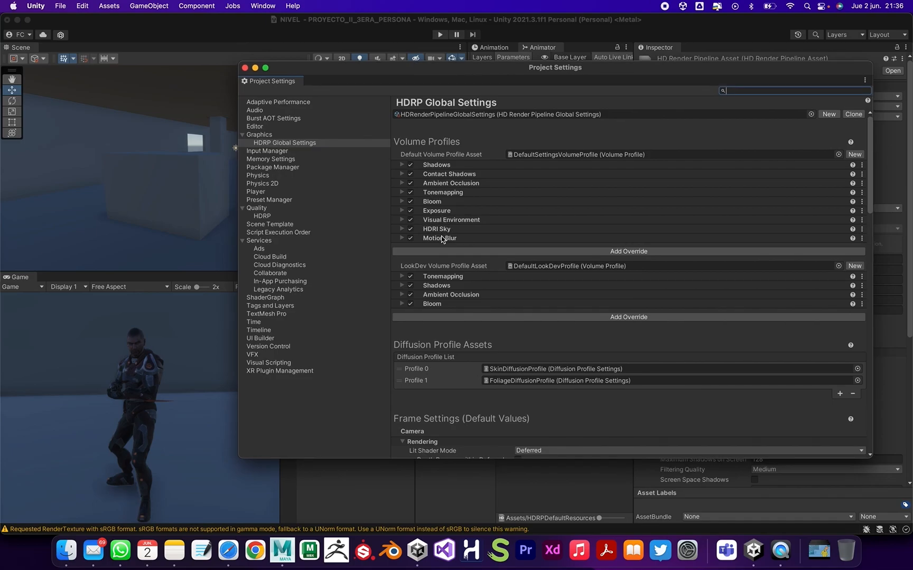
pyautogui.moveTo(318, 70); pyautogui.dragTo(504, 112)
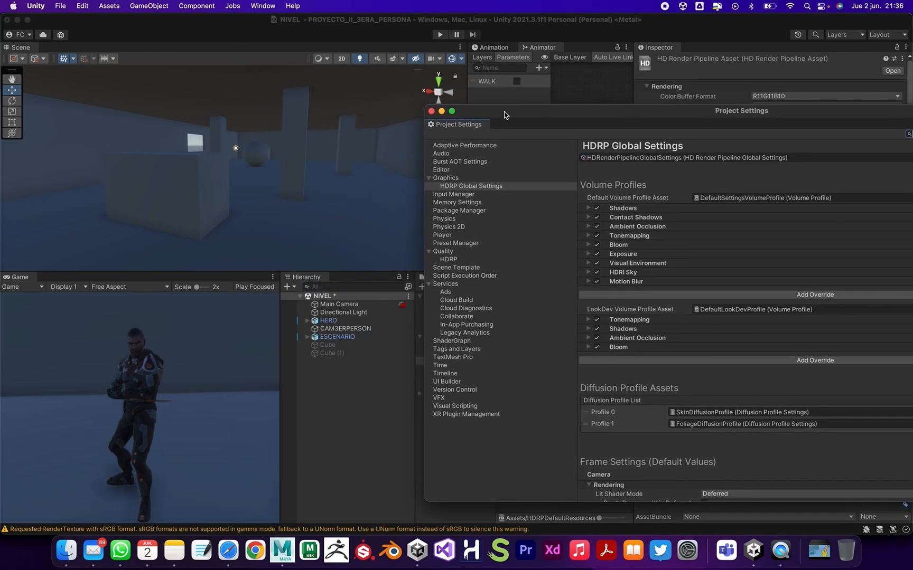
# Step: Examine the HDRP sky and horizon around the level from outside in the Scene view
pyautogui.scroll(-10, 271, 178)
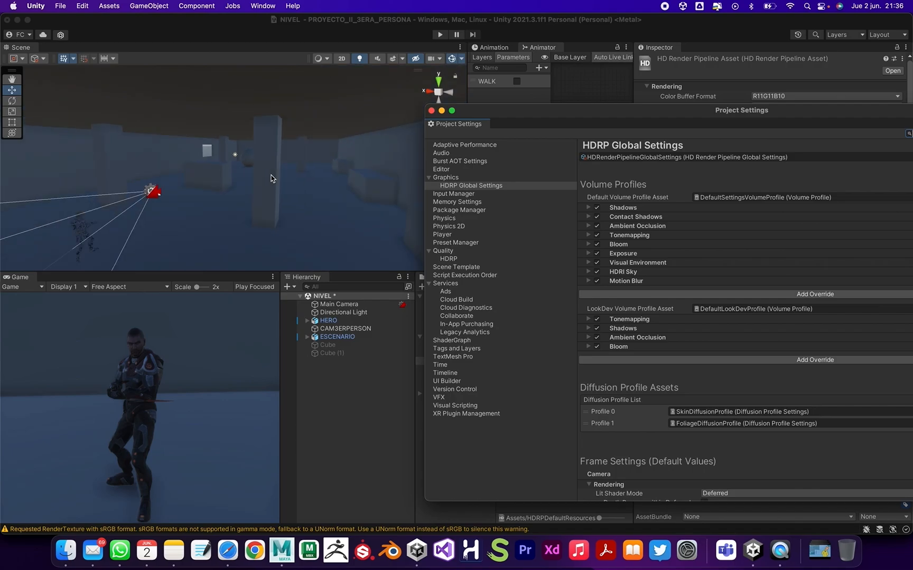
pyautogui.keyDown('alt'); pyautogui.moveTo(273, 150); pyautogui.dragTo(143, 168); pyautogui.keyUp('alt')
pyautogui.keyDown('alt'); pyautogui.moveTo(268, 166); pyautogui.dragTo(299, 155); pyautogui.keyUp('alt')
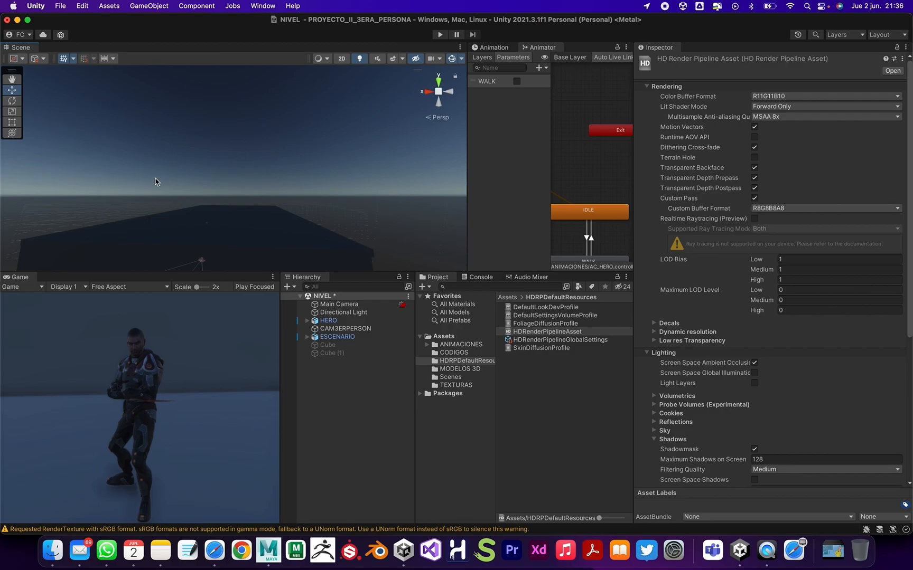
pyautogui.keyDown('alt'); pyautogui.moveTo(306, 217); pyautogui.dragTo(298, 155); pyautogui.keyUp('alt')
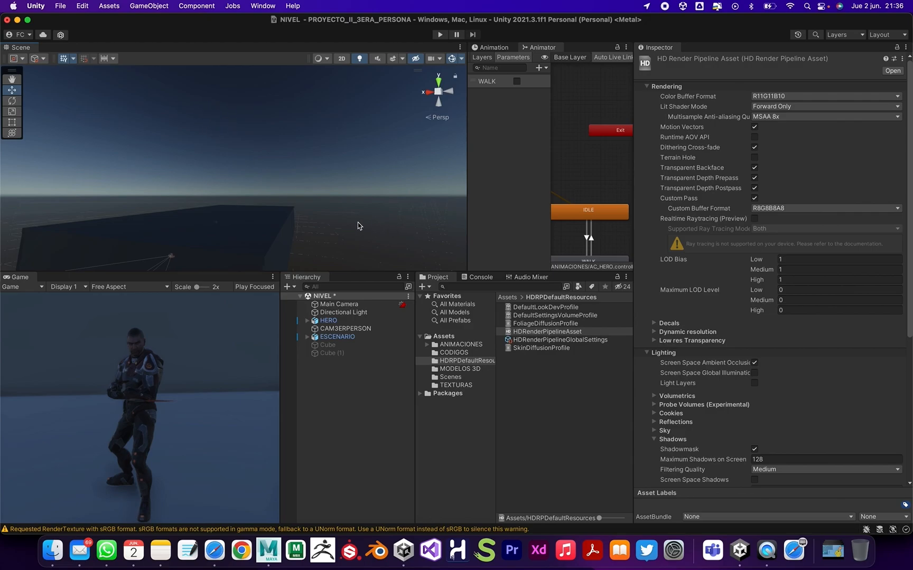
pyautogui.keyDown('alt'); pyautogui.moveTo(280, 173); pyautogui.dragTo(317, 142); pyautogui.keyUp('alt')
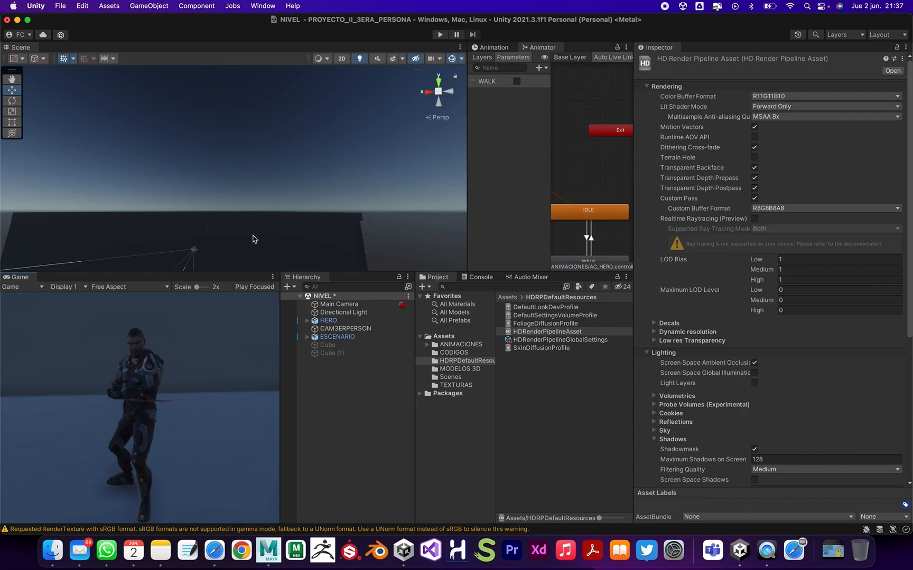
# Step: Disable the Hdri Sky override of the default volume profile in the HDRP Global Settings, keeping the Scene view uncovered
pyautogui.click(88, 6)
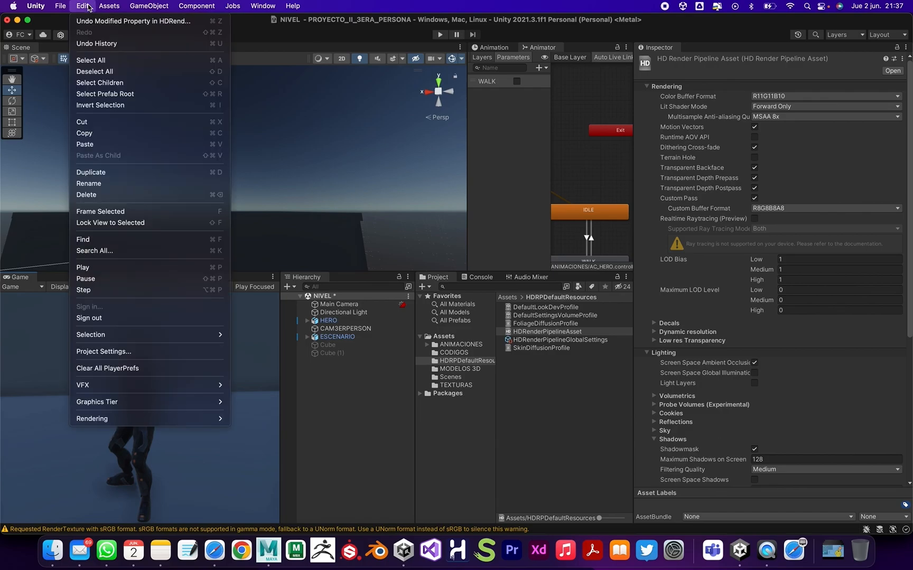
pyautogui.moveTo(152, 385)
pyautogui.click(147, 354)
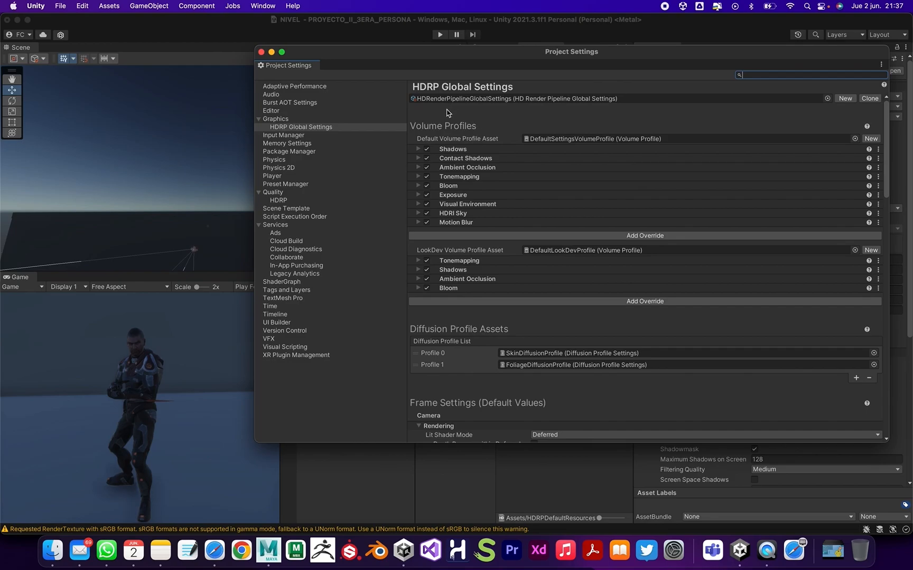
pyautogui.moveTo(478, 63); pyautogui.dragTo(394, 61)
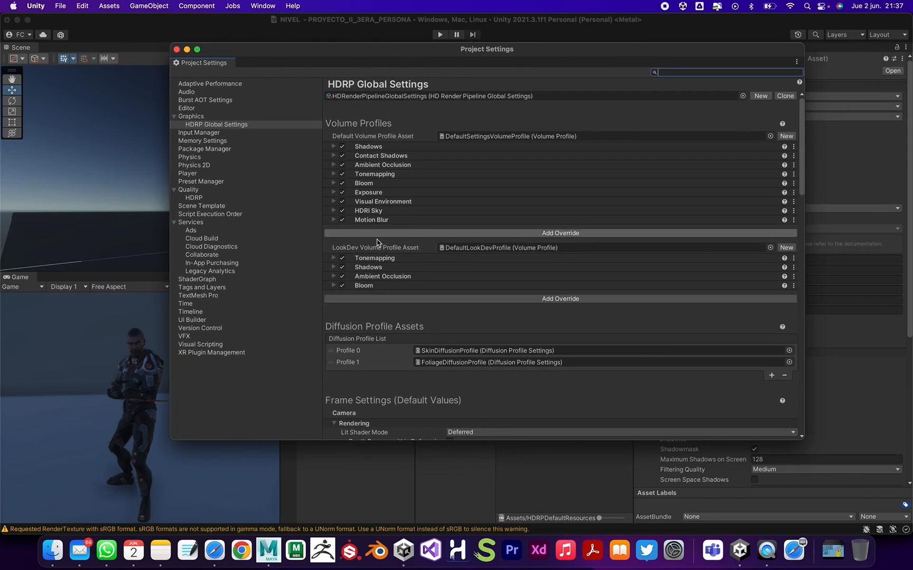
pyautogui.click(334, 211)
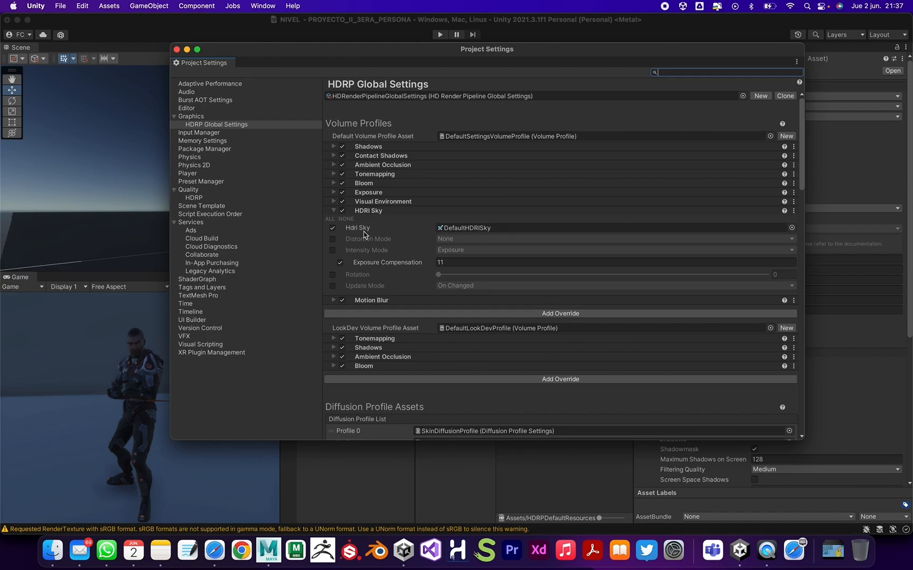
pyautogui.click(791, 228)
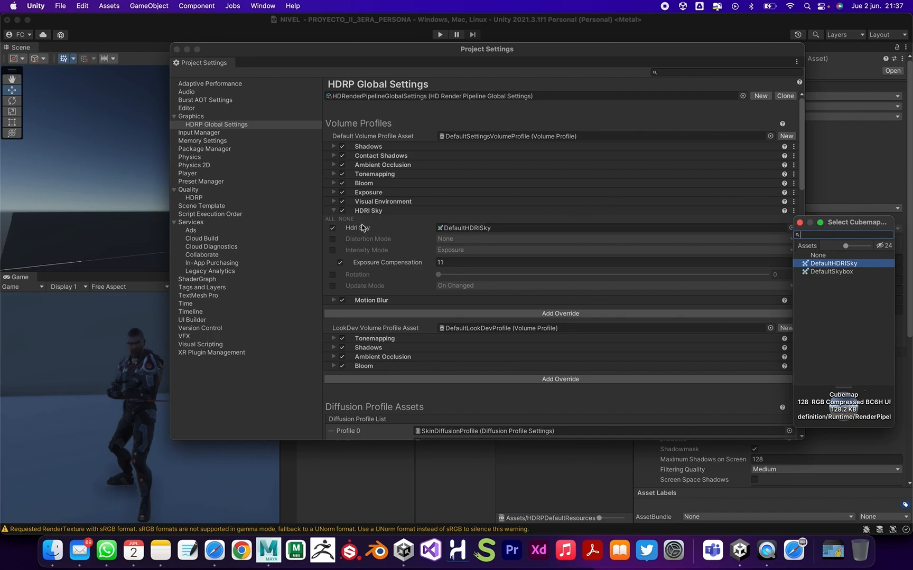
pyautogui.click(389, 273)
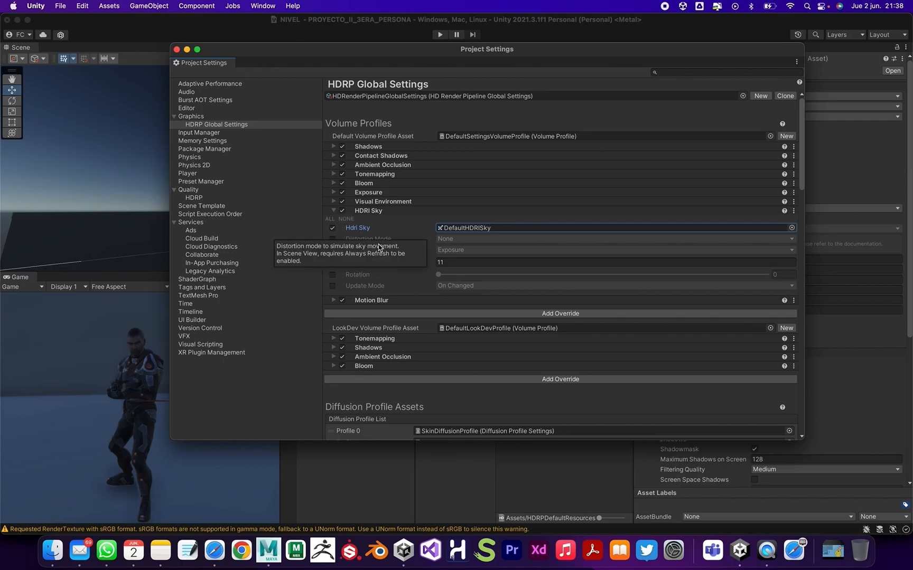
pyautogui.click(333, 229)
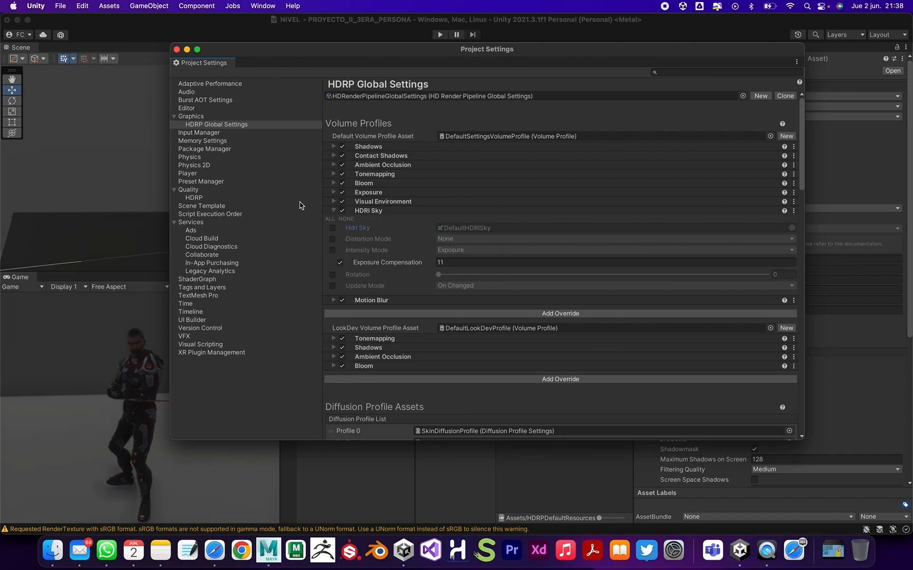
pyautogui.moveTo(289, 54); pyautogui.dragTo(495, 67)
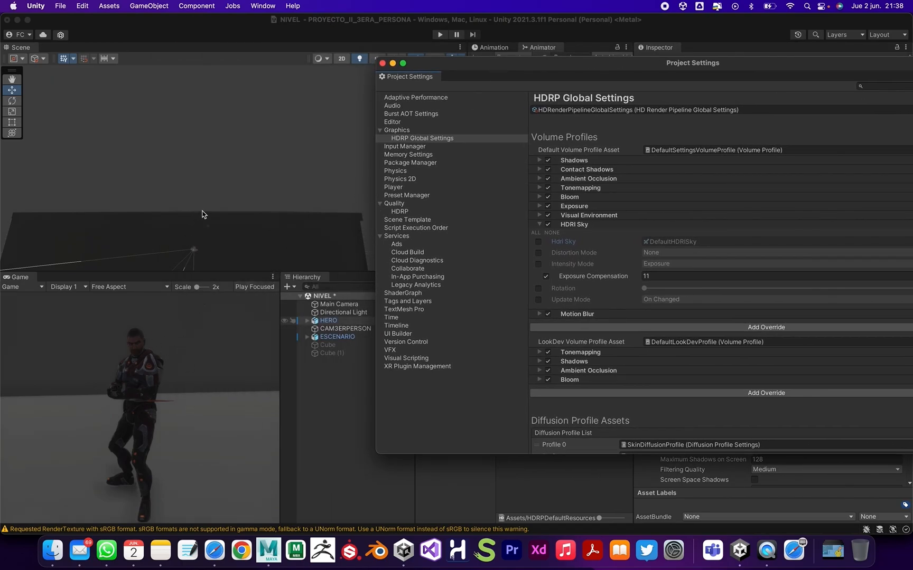
# Step: View the level's interior in the Scene view and scale the directional light uniformly to about 1.4154
pyautogui.click(285, 196)
pyautogui.keyDown('alt'); pyautogui.moveTo(279, 187); pyautogui.dragTo(279, 232); pyautogui.keyUp('alt')
pyautogui.keyDown('alt'); pyautogui.moveTo(245, 177); pyautogui.dragTo(326, 212, button='right'); pyautogui.keyUp('alt')
pyautogui.keyDown('alt'); pyautogui.moveTo(233, 173); pyautogui.dragTo(228, 217); pyautogui.keyUp('alt')
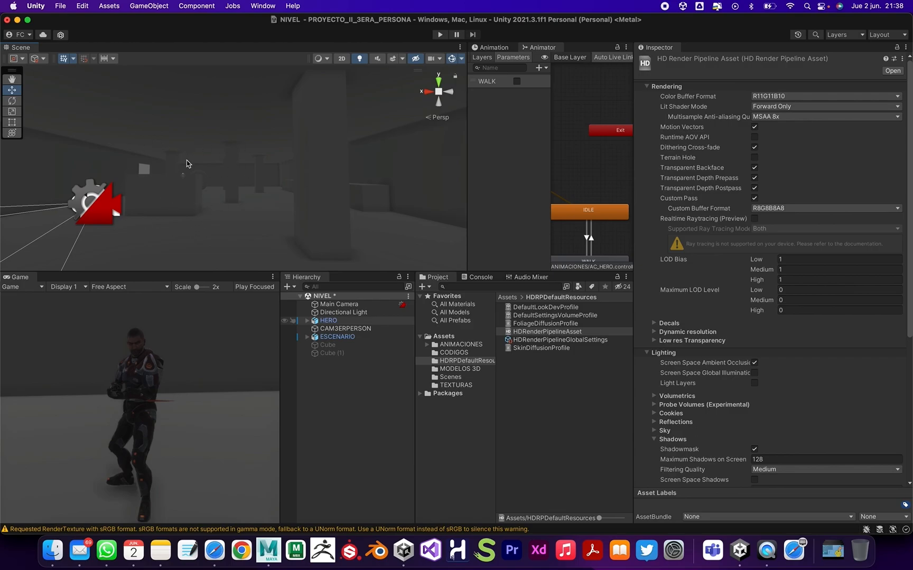
pyautogui.click(352, 314)
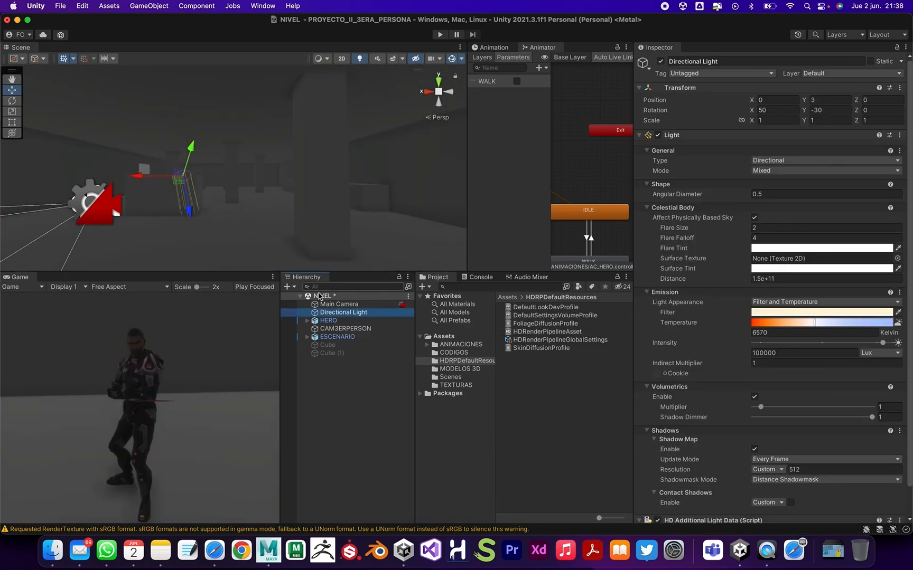
pyautogui.keyDown('alt'); pyautogui.moveTo(250, 186); pyautogui.dragTo(261, 204); pyautogui.keyUp('alt')
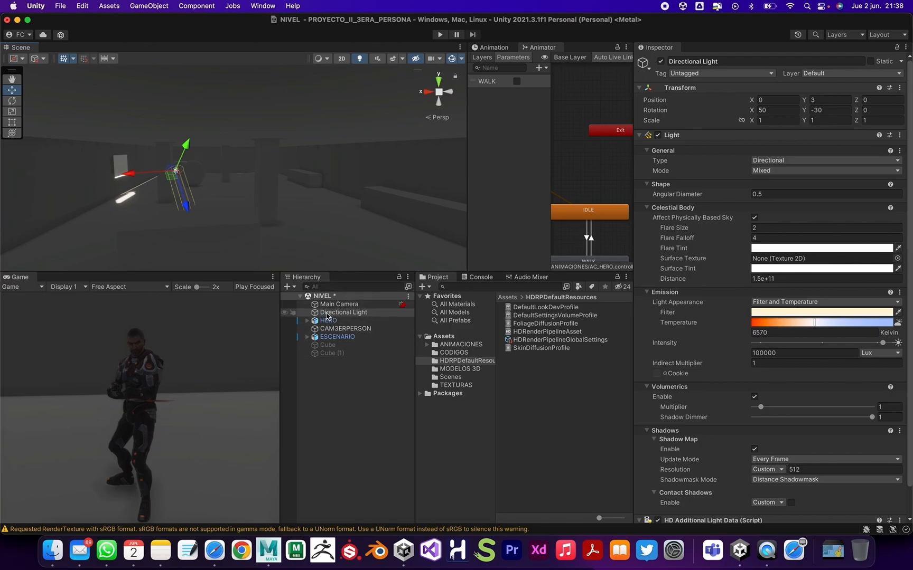
pyautogui.keyDown('alt'); pyautogui.moveTo(253, 207); pyautogui.dragTo(256, 206); pyautogui.keyUp('alt')
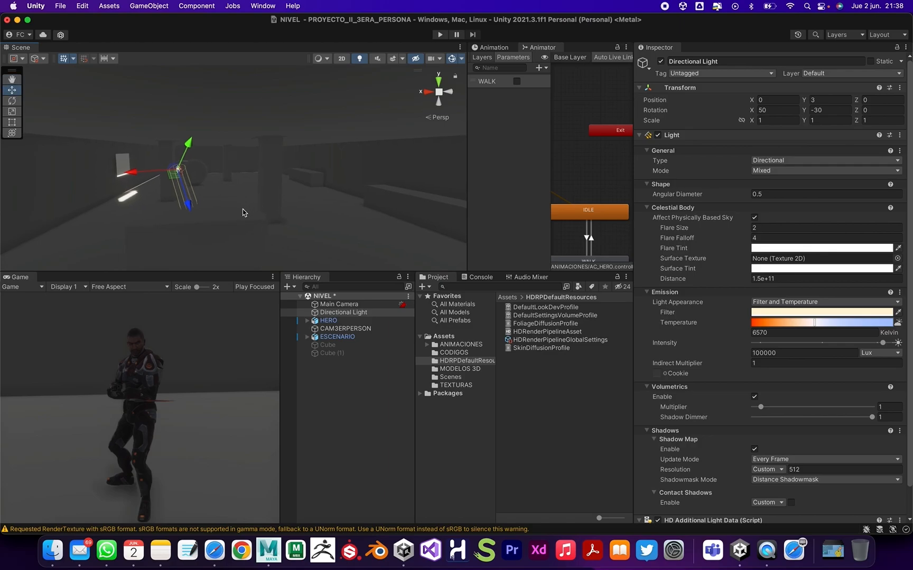
pyautogui.press('e')
pyautogui.press('r')
pyautogui.moveTo(179, 169); pyautogui.dragTo(209, 176)
pyautogui.press('w')
pyautogui.press('super+z')
# Step: Rotate the directional light to about X 7.02, Y -60.618, Z -3.94 so that its light falls into the level
pyautogui.press('e')
pyautogui.moveTo(195, 179); pyautogui.dragTo(174, 117)
pyautogui.moveTo(151, 175); pyautogui.dragTo(201, 184)
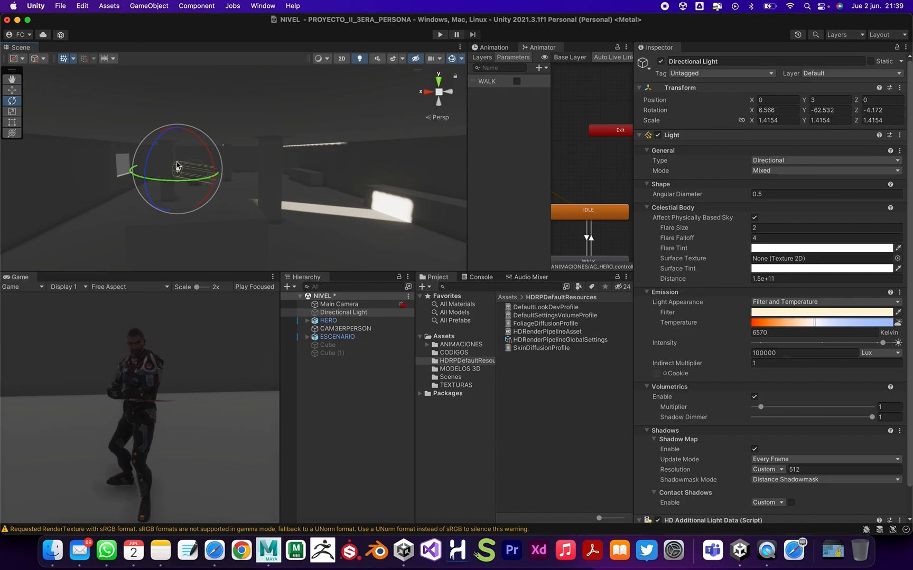
pyautogui.moveTo(200, 146); pyautogui.dragTo(201, 142)
pyautogui.moveTo(180, 181); pyautogui.dragTo(255, 162)
pyautogui.moveTo(263, 163); pyautogui.dragTo(265, 157, button='middle')
pyautogui.keyDown('alt'); pyautogui.moveTo(265, 157); pyautogui.dragTo(336, 183); pyautogui.keyUp('alt')
pyautogui.scroll(-8, 199, 156)
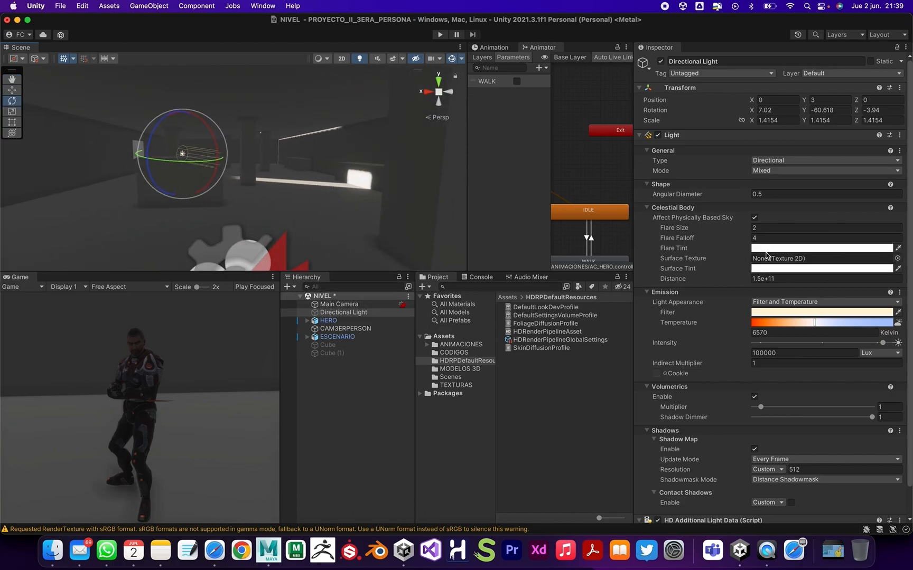
# Step: Try a temperature of 1739 Kelvin on the directional light, and settle on 7045 Kelvin
pyautogui.scroll(-2, 753, 227)
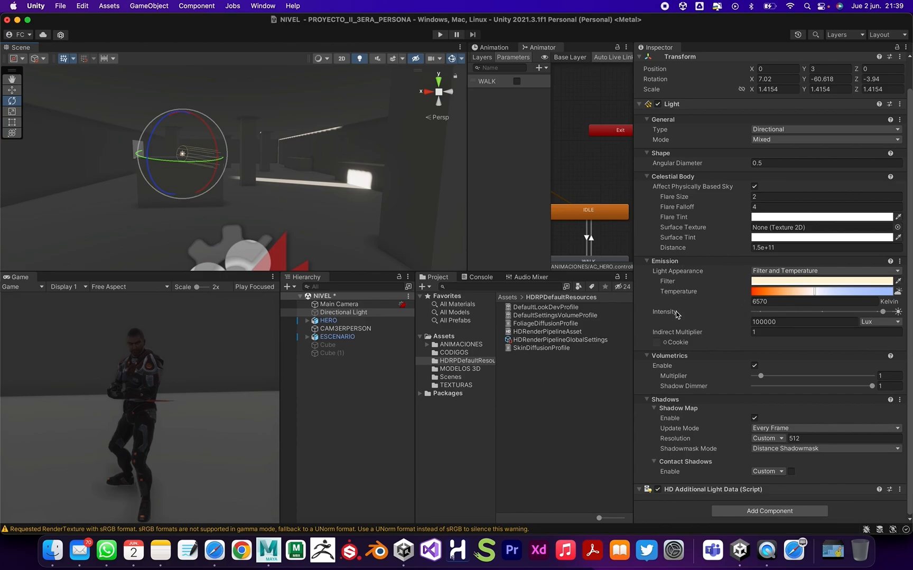
pyautogui.click(808, 294)
pyautogui.moveTo(807, 294); pyautogui.dragTo(757, 293)
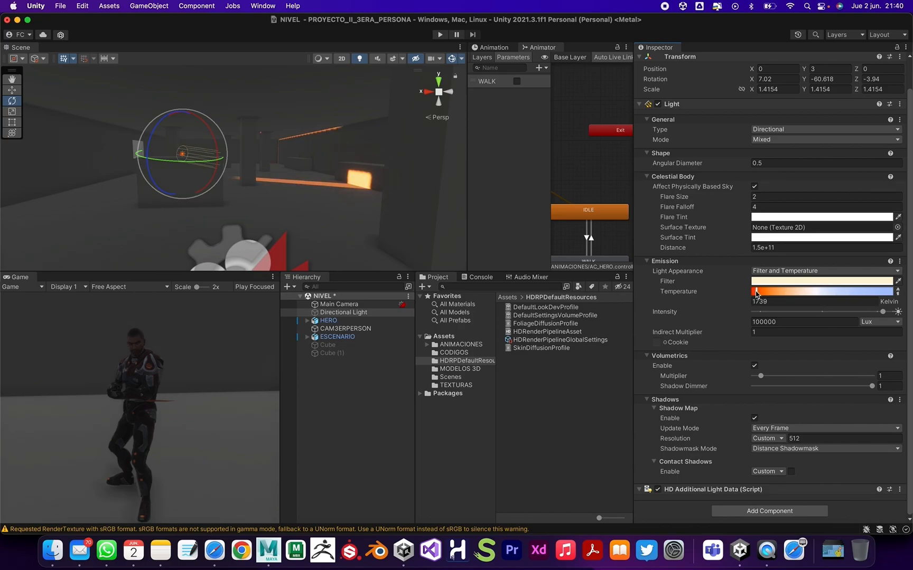
pyautogui.moveTo(749, 294)
pyautogui.mouseDown()
pyautogui.moveTo(897, 294)
pyautogui.moveTo(818, 296)
pyautogui.mouseUp()
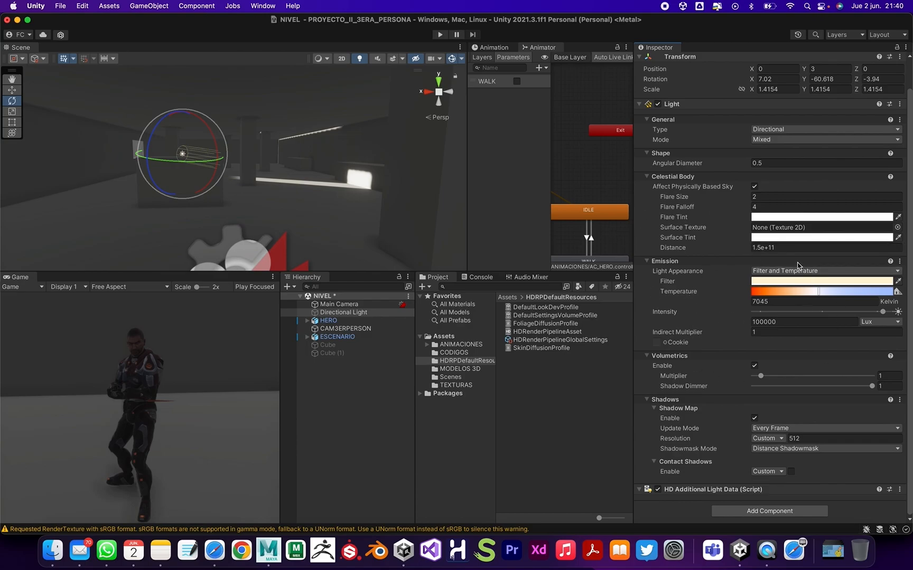
# Step: Compare the Realtime and Baked modes on the directional light, and leave its mode at Realtime
pyautogui.scroll(2, 772, 324)
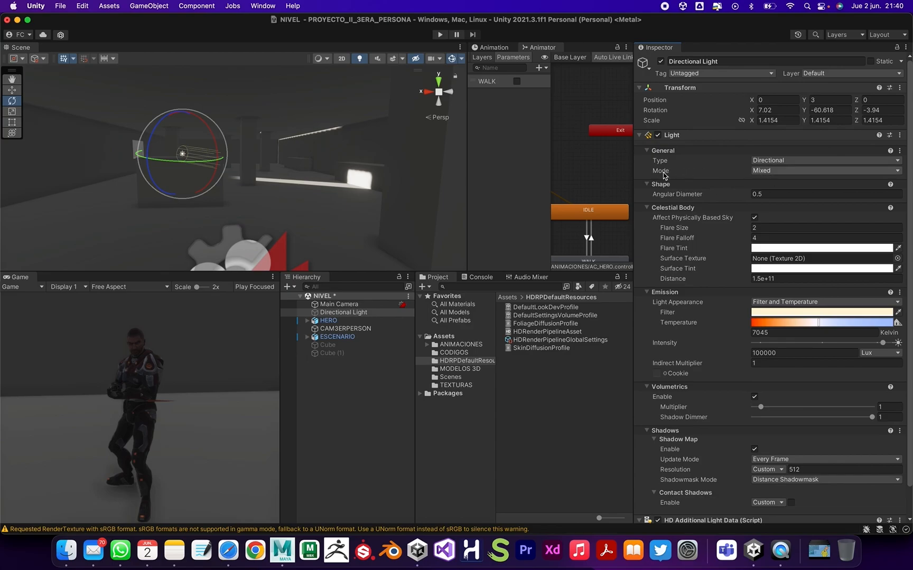
pyautogui.click(764, 172)
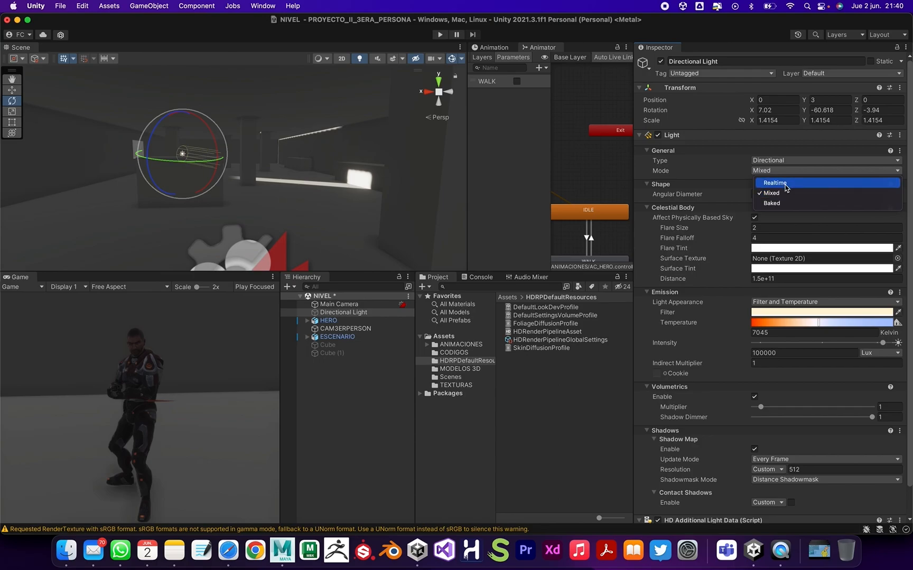
pyautogui.click(785, 185)
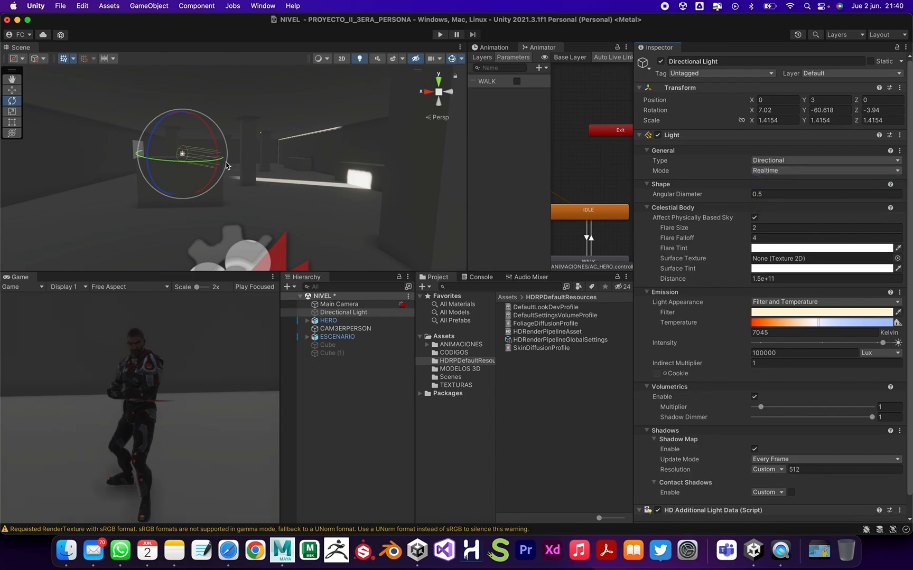
pyautogui.click(782, 171)
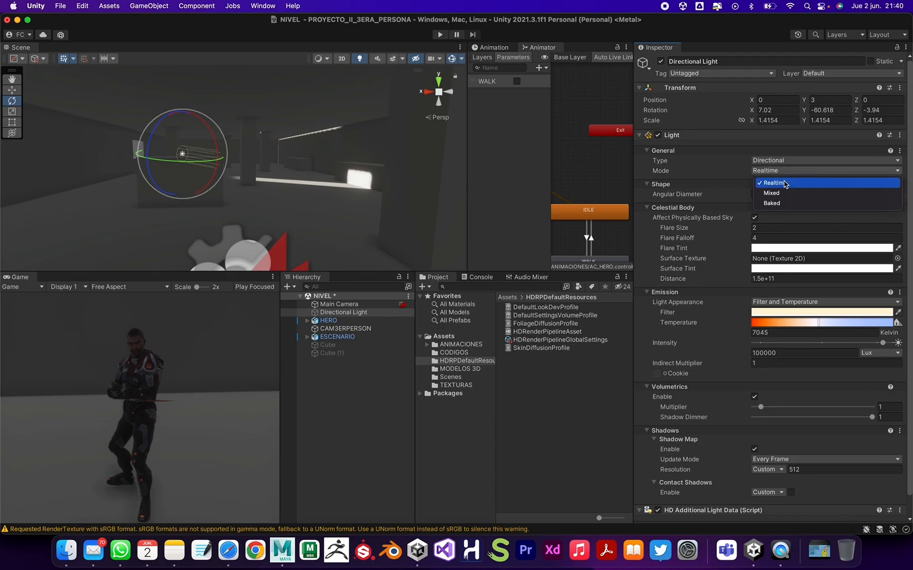
pyautogui.click(788, 202)
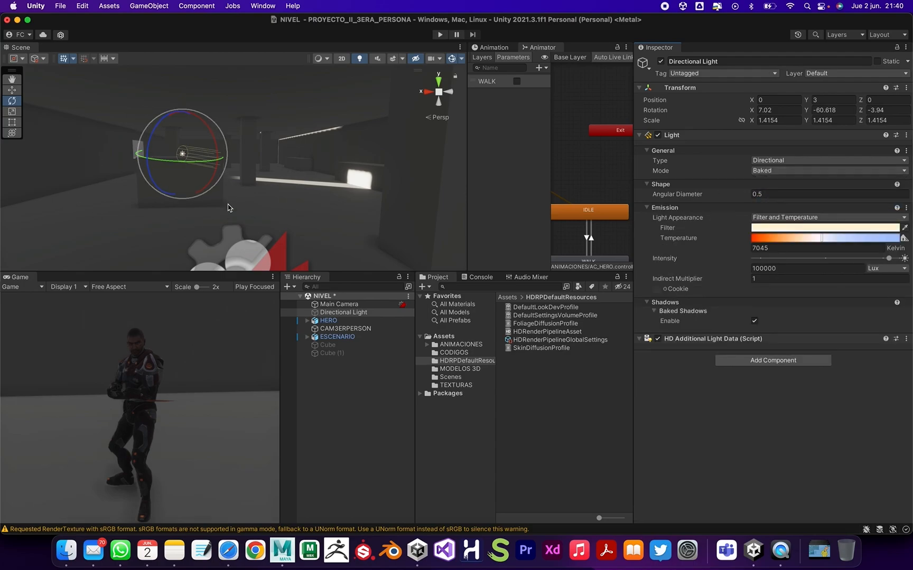
pyautogui.click(789, 171)
pyautogui.click(791, 183)
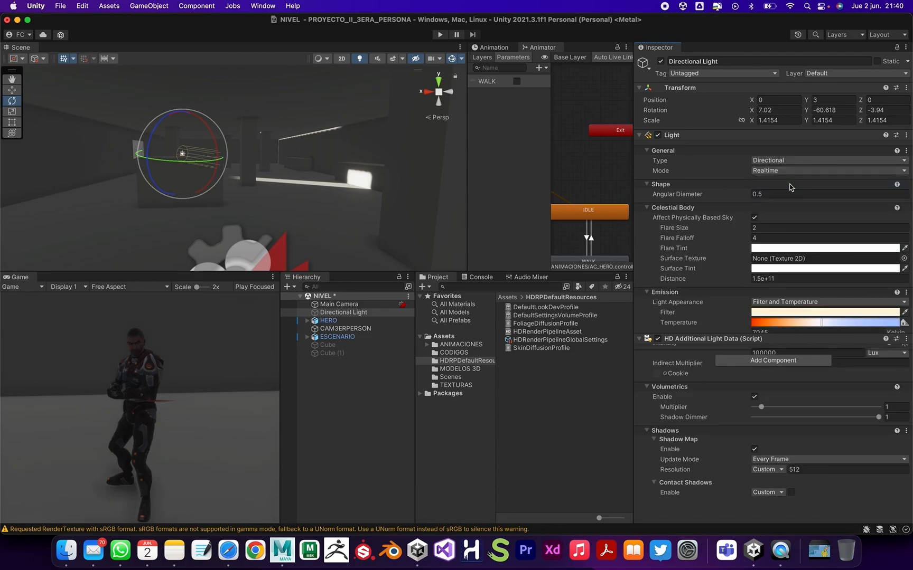
pyautogui.click(765, 171)
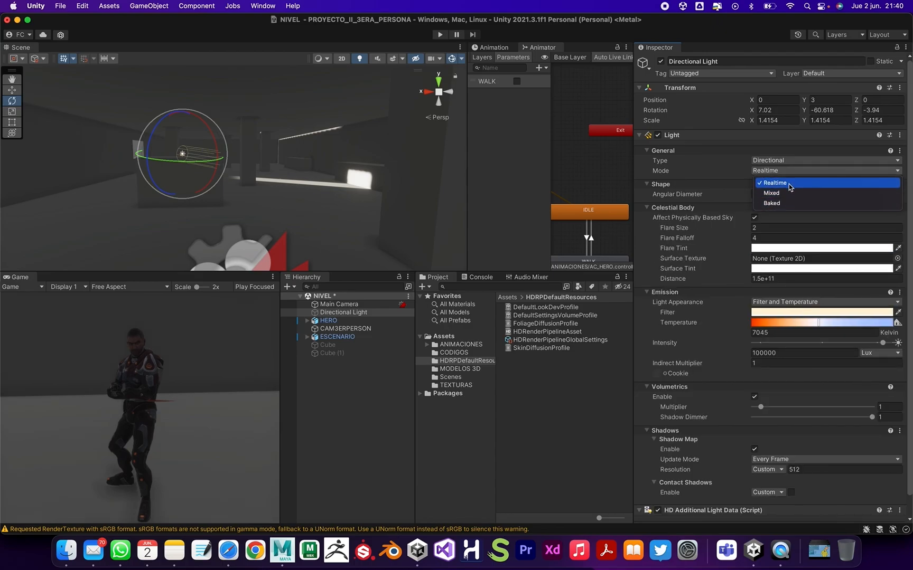
pyautogui.click(699, 168)
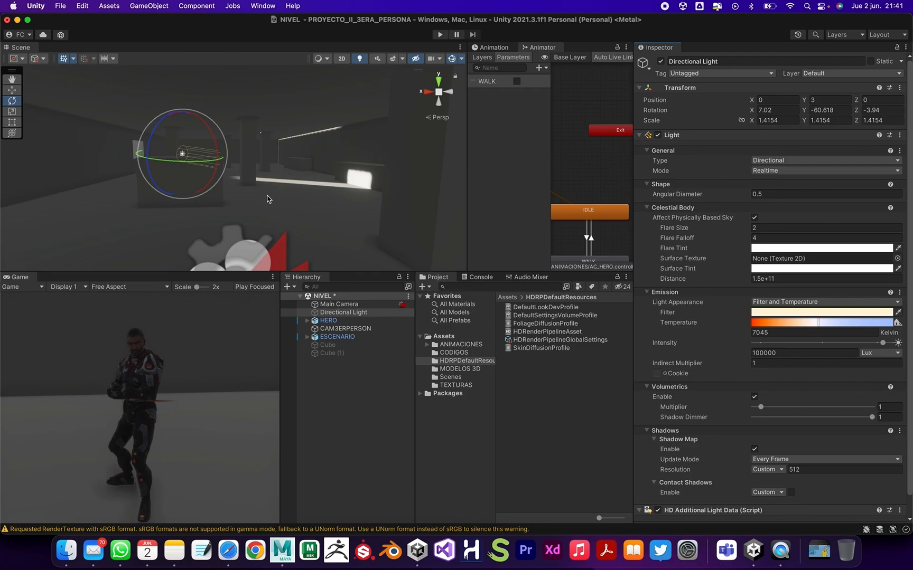
pyautogui.click(780, 171)
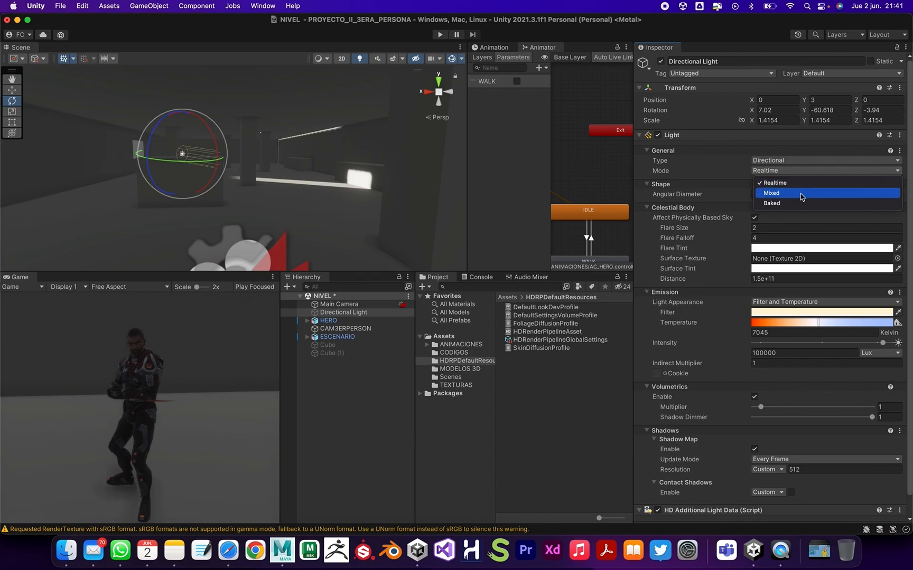
pyautogui.click(718, 170)
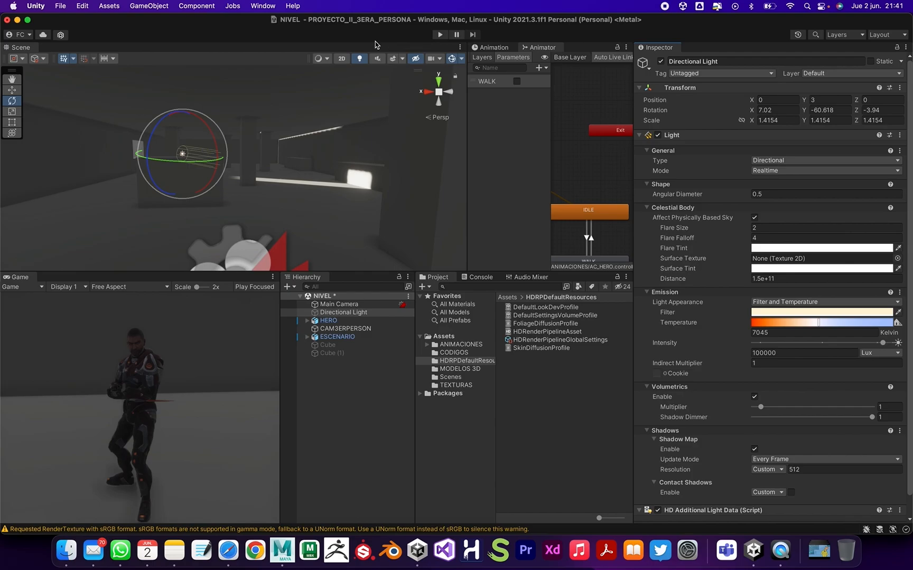
# Step: Open the Lighting window, dock it beside the Inspector and widen it to review the scene's lighting settings
pyautogui.click(260, 7)
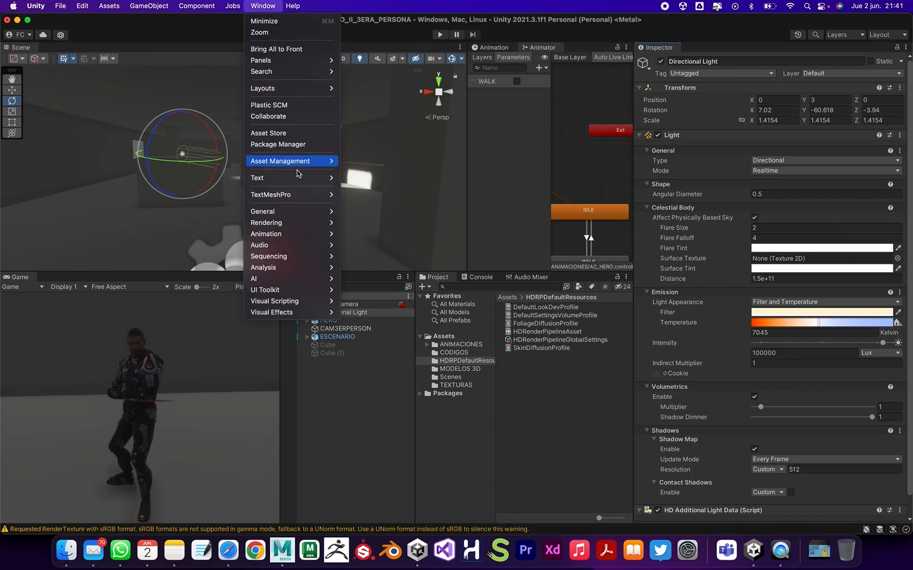
pyautogui.moveTo(308, 226)
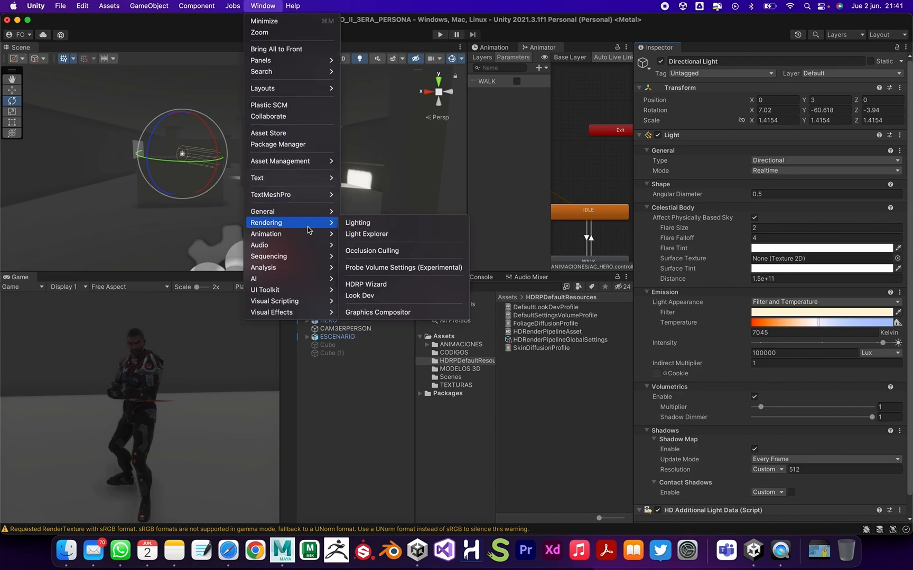
pyautogui.click(375, 225)
pyautogui.moveTo(625, 114); pyautogui.dragTo(695, 54)
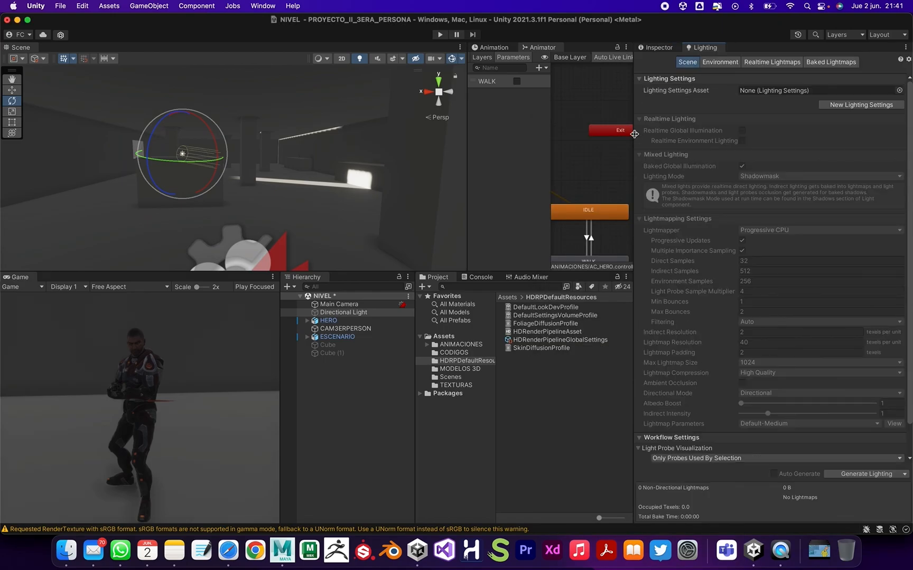
pyautogui.moveTo(467, 169); pyautogui.dragTo(398, 178)
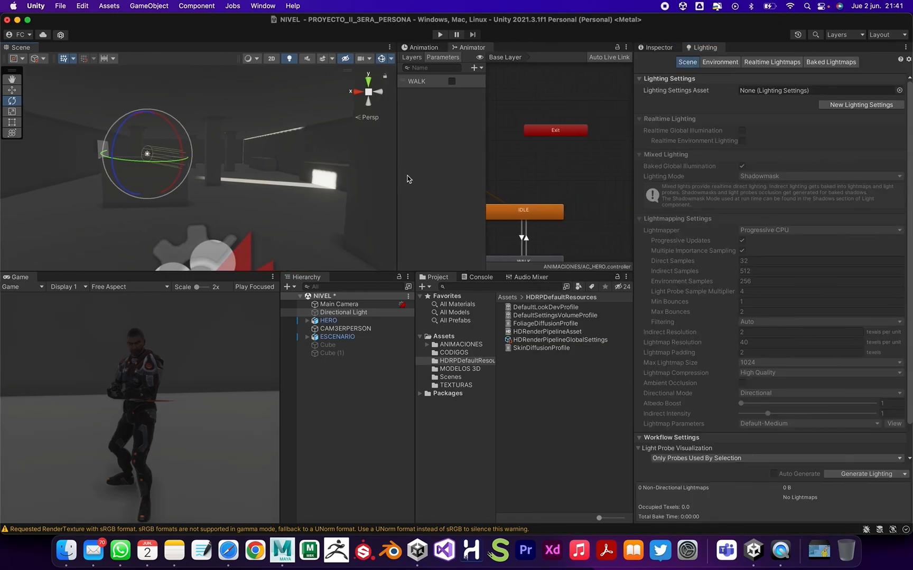
pyautogui.moveTo(634, 212); pyautogui.dragTo(582, 212)
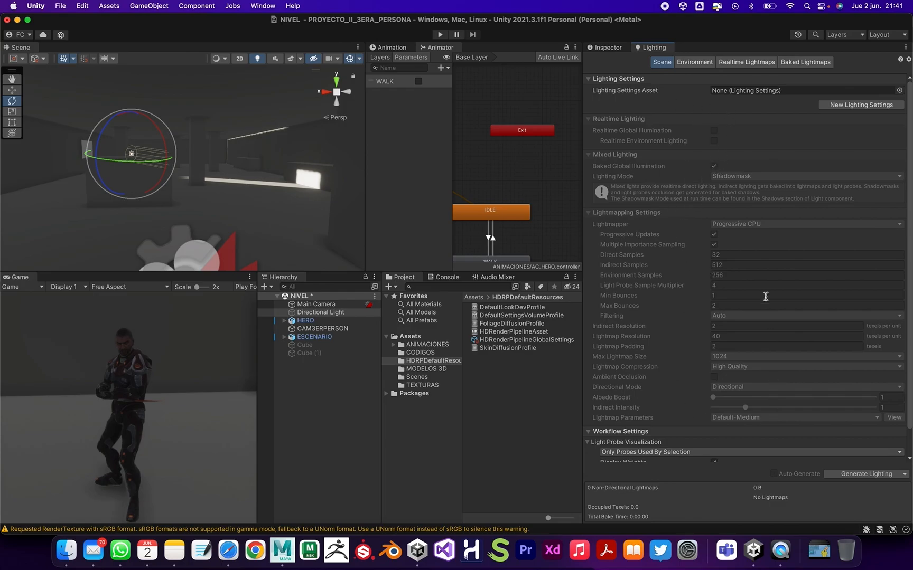
pyautogui.scroll(-2, 707, 244)
pyautogui.scroll(2, 729, 248)
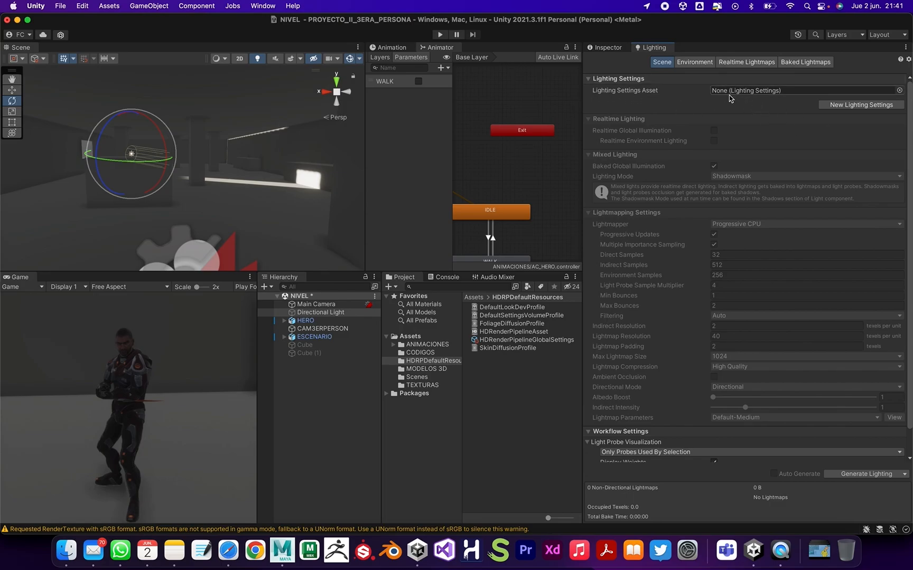
# Step: Create a new Lighting Settings asset for the scene and name it ILUMINACION_A
pyautogui.click(850, 104)
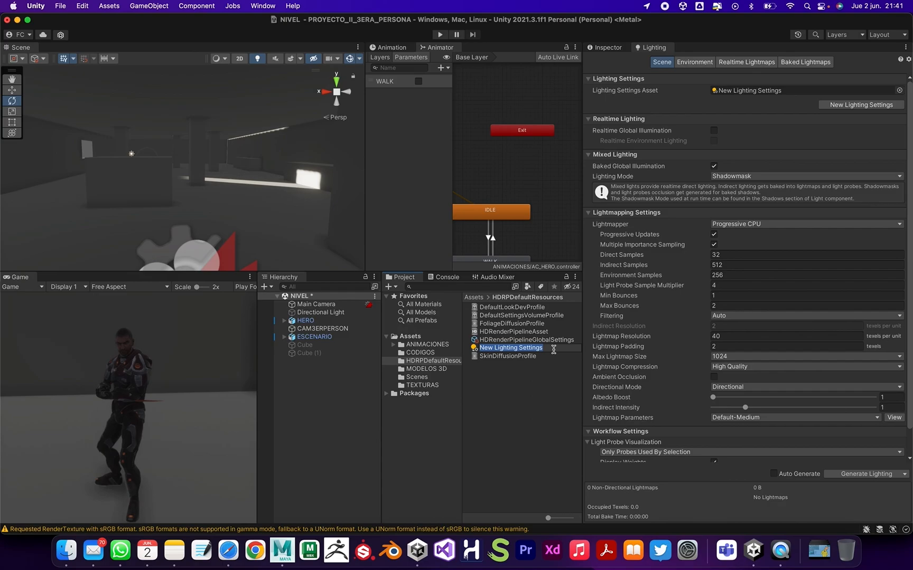
pyautogui.press('BackSpace')
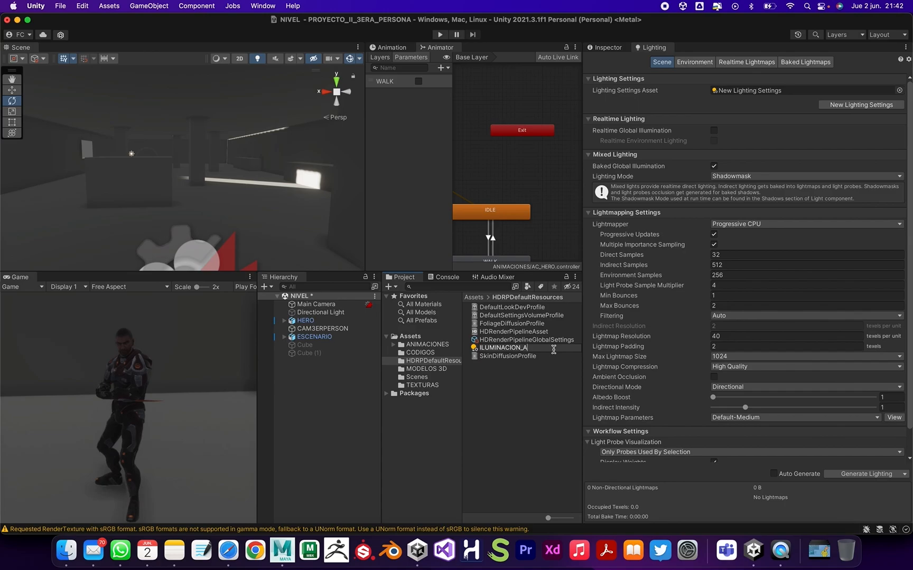
pyautogui.press('Return')
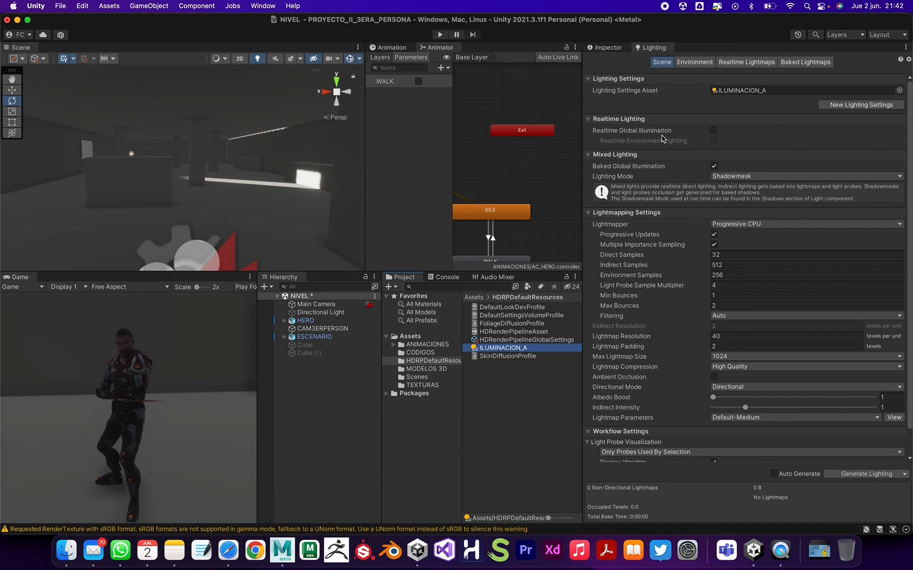
# Step: Enable Realtime Global Illumination and disable Baked Global Illumination in the ILUMINACION_A lighting settings
pyautogui.click(714, 131)
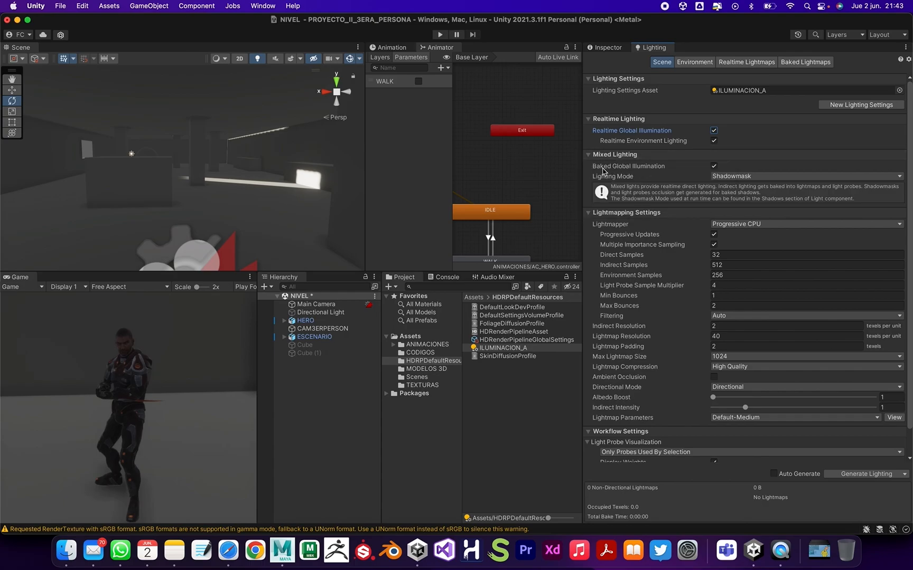
pyautogui.click(714, 167)
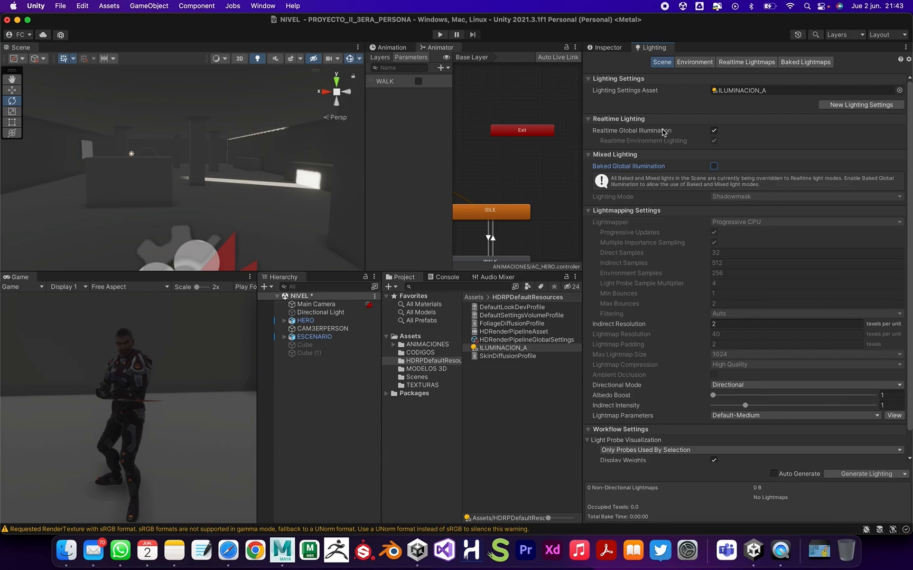
pyautogui.click(713, 130)
pyautogui.scroll(-1, 676, 304)
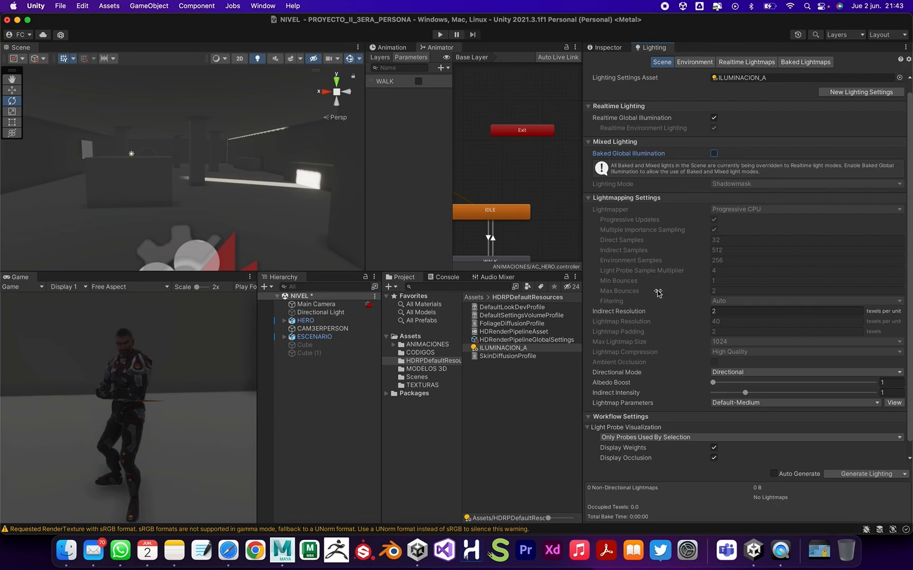
pyautogui.scroll(-1, 652, 303)
pyautogui.scroll(2, 653, 303)
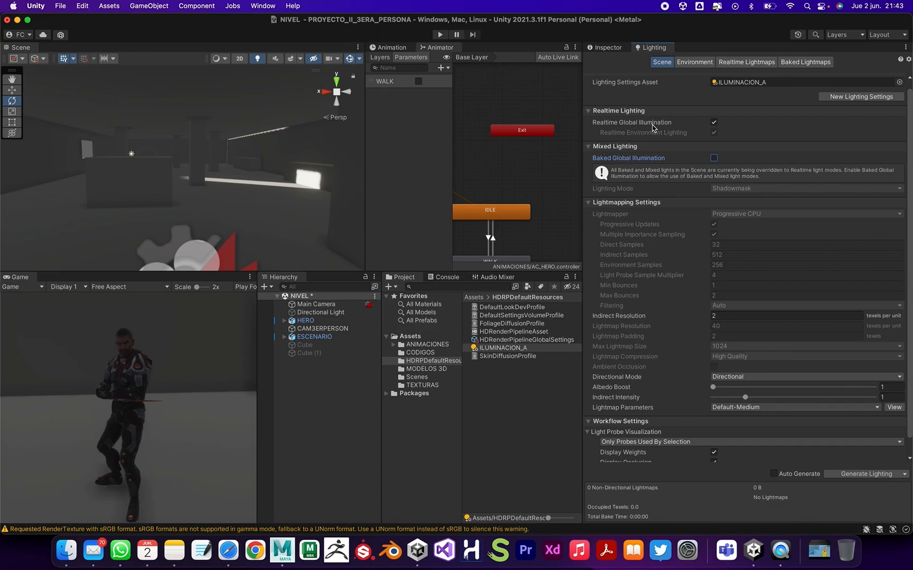
# Step: Check the modes available for the directional light, keep it on Realtime, and return to the scene's lighting settings
pyautogui.click(610, 48)
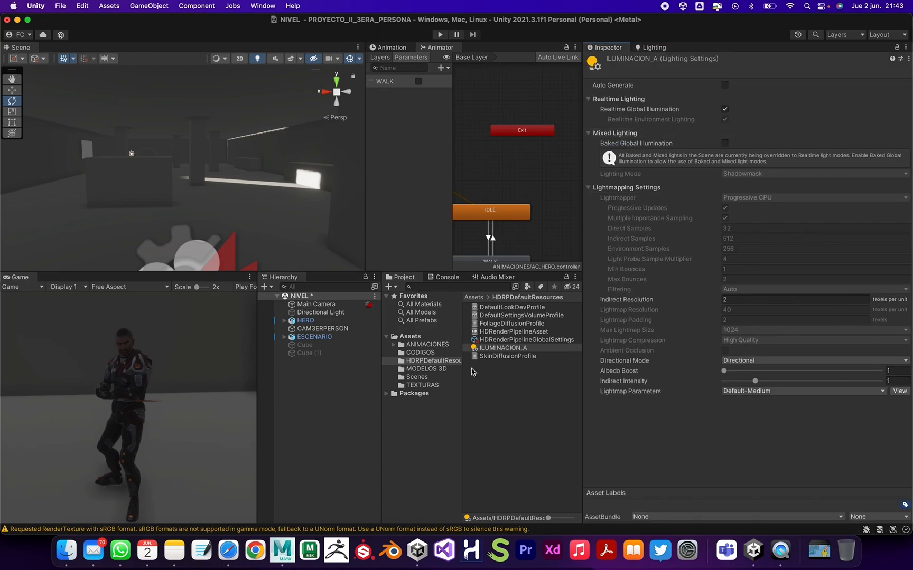
pyautogui.click(327, 313)
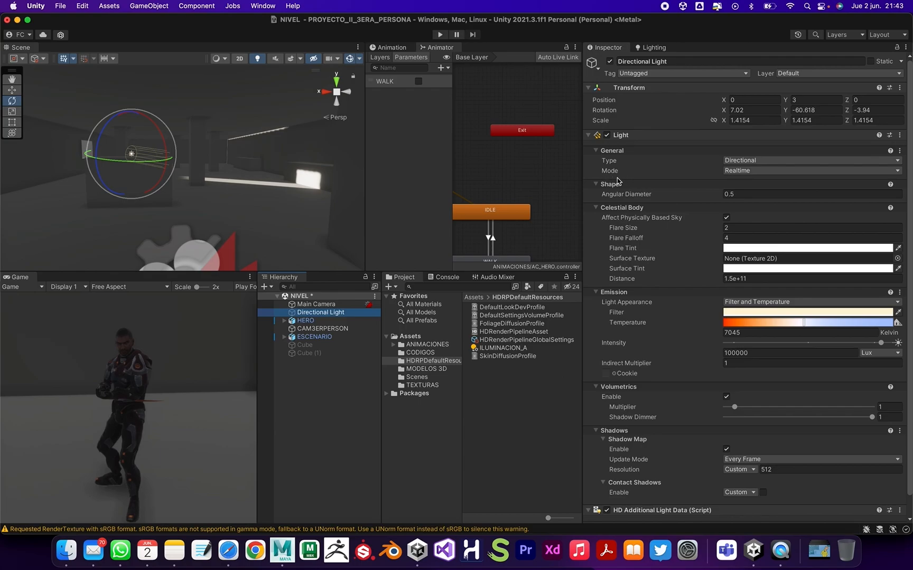
pyautogui.click(751, 172)
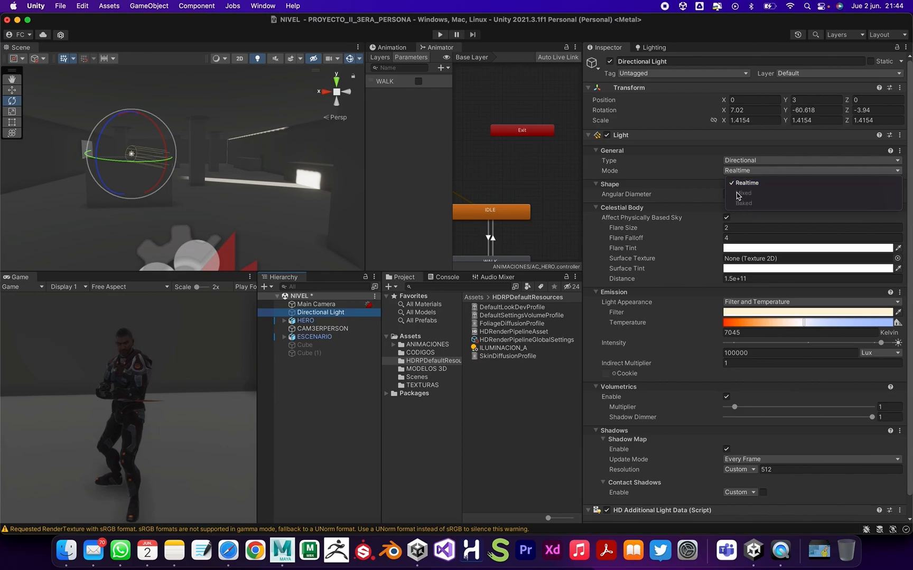
pyautogui.click(768, 183)
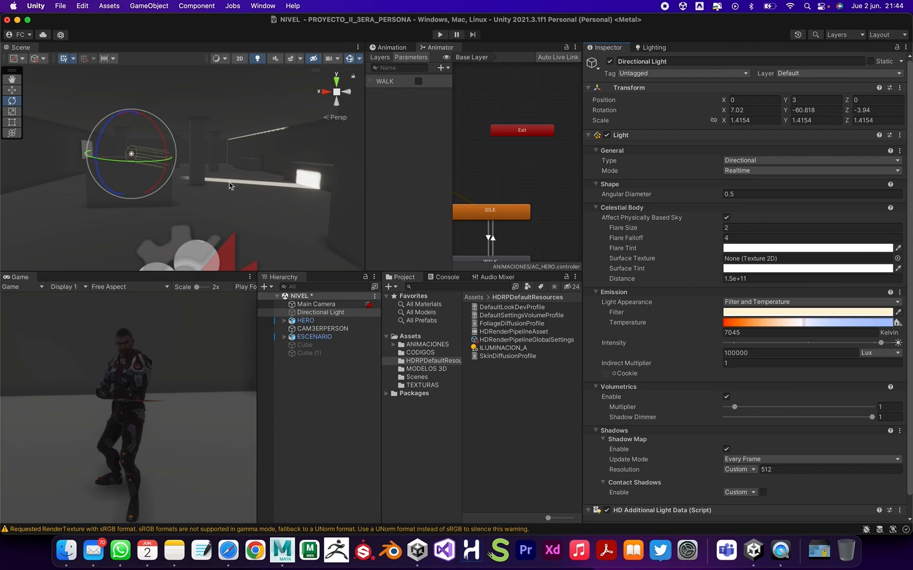
pyautogui.click(651, 47)
pyautogui.scroll(-1, 739, 344)
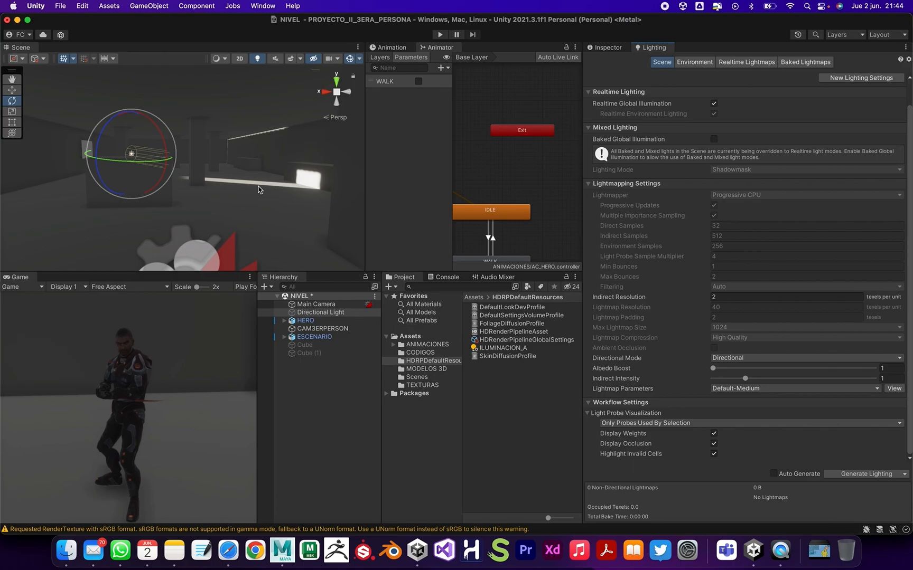
# Step: Turn off the Static flag for ESCENARIO and all of its child objects
pyautogui.scroll(-10, 258, 190)
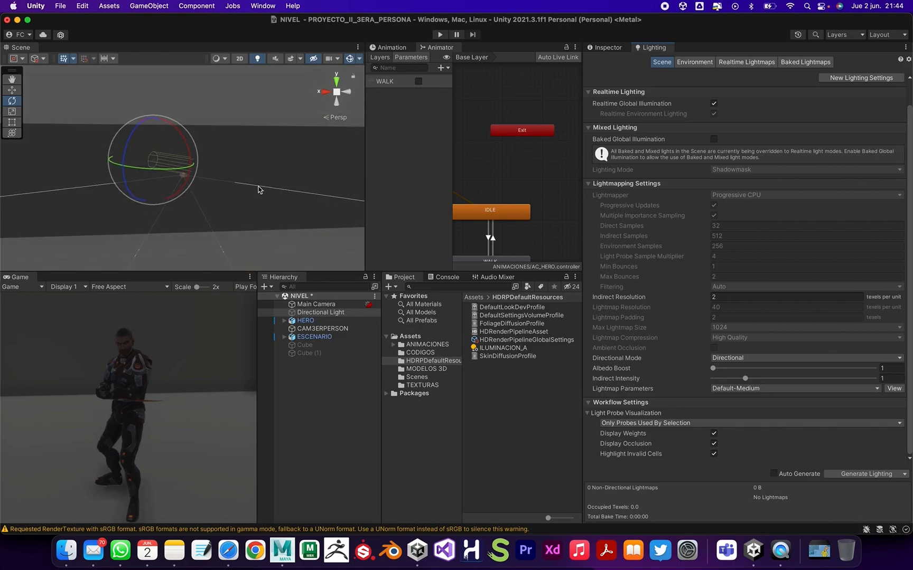
pyautogui.scroll(-3, 258, 189)
pyautogui.keyDown('alt'); pyautogui.moveTo(257, 187); pyautogui.dragTo(262, 152); pyautogui.keyUp('alt')
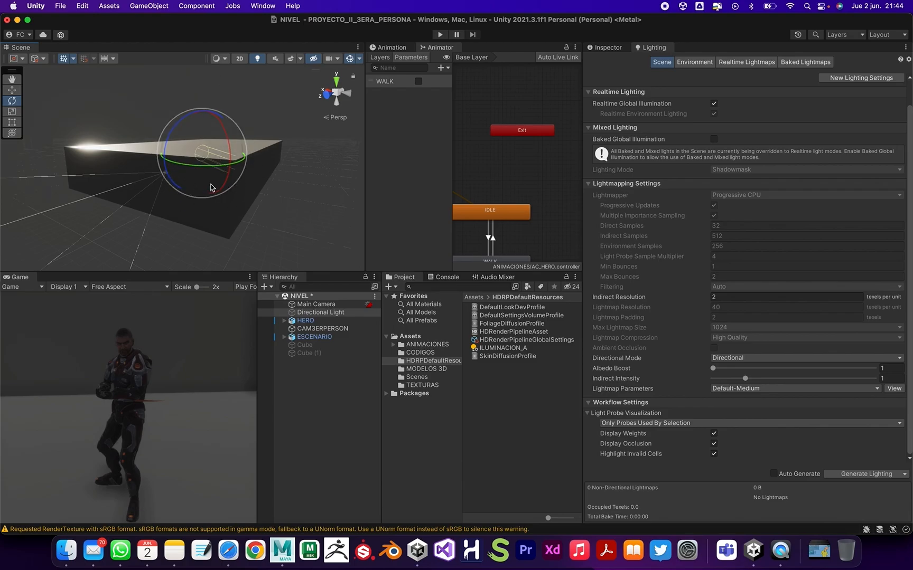
pyautogui.click(329, 342)
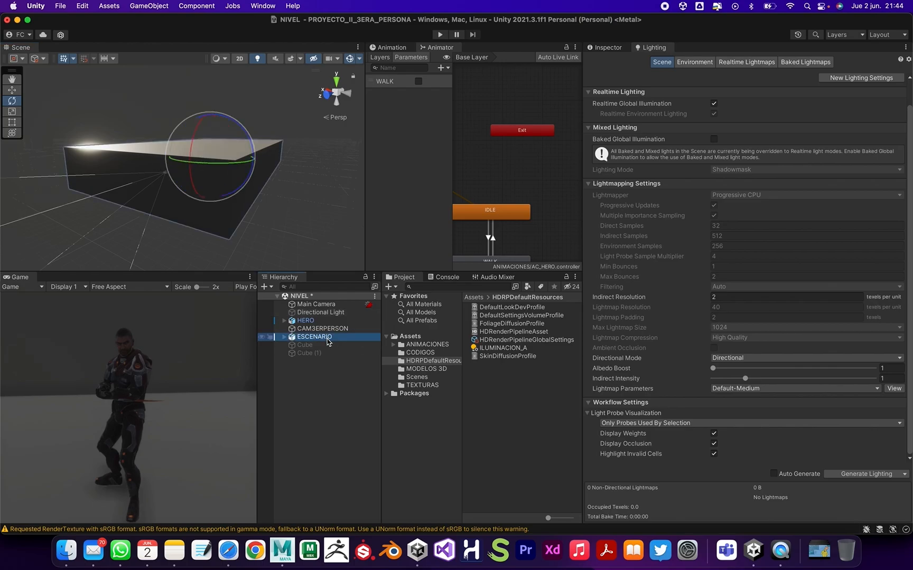
pyautogui.click(285, 339)
pyautogui.keyDown('alt'); pyautogui.moveTo(241, 191); pyautogui.dragTo(205, 168, button='right'); pyautogui.keyUp('alt')
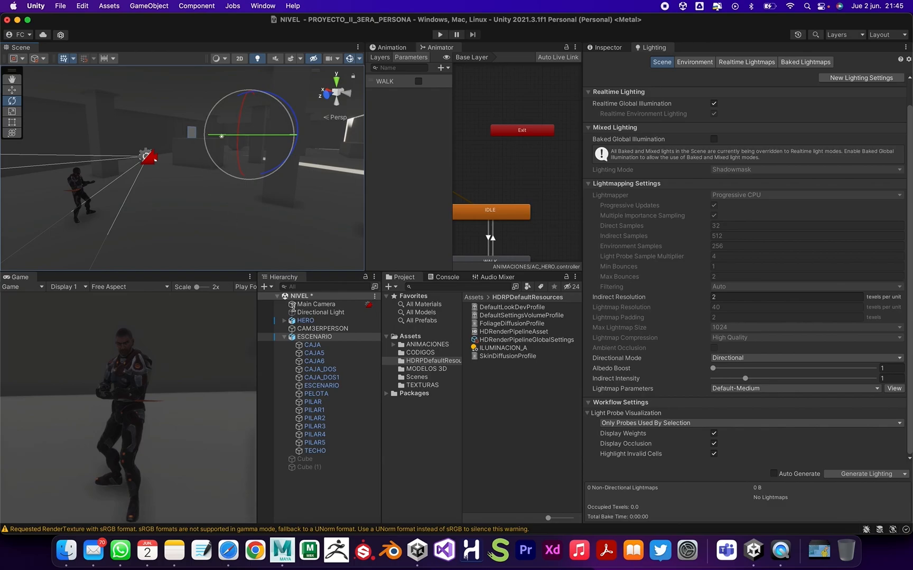
pyautogui.click(608, 48)
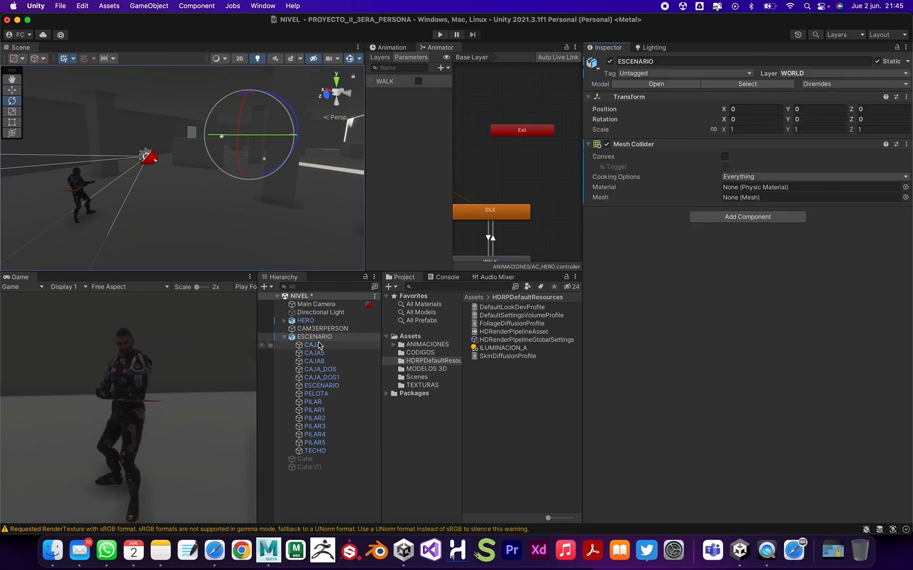
pyautogui.keyDown('shift'); pyautogui.click(320, 450); pyautogui.keyUp('shift')
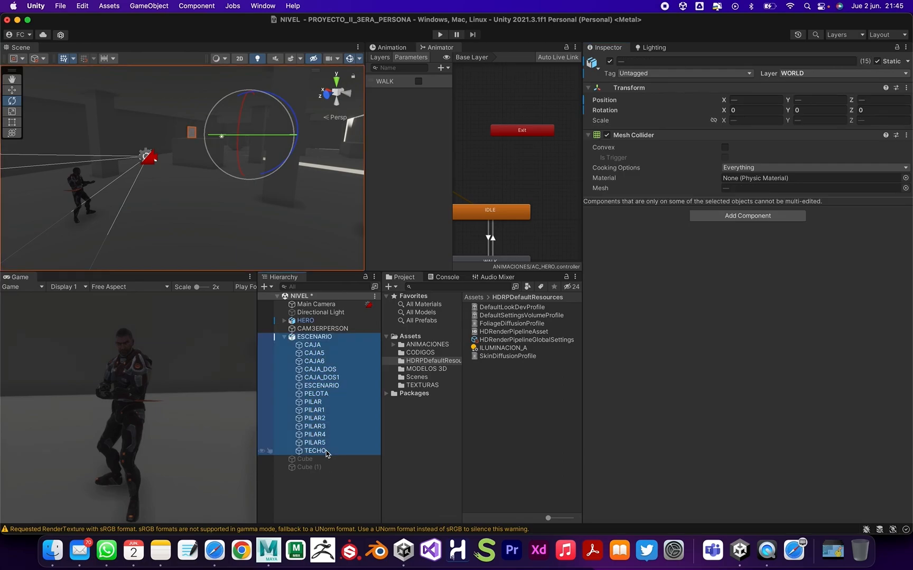
pyautogui.click(878, 61)
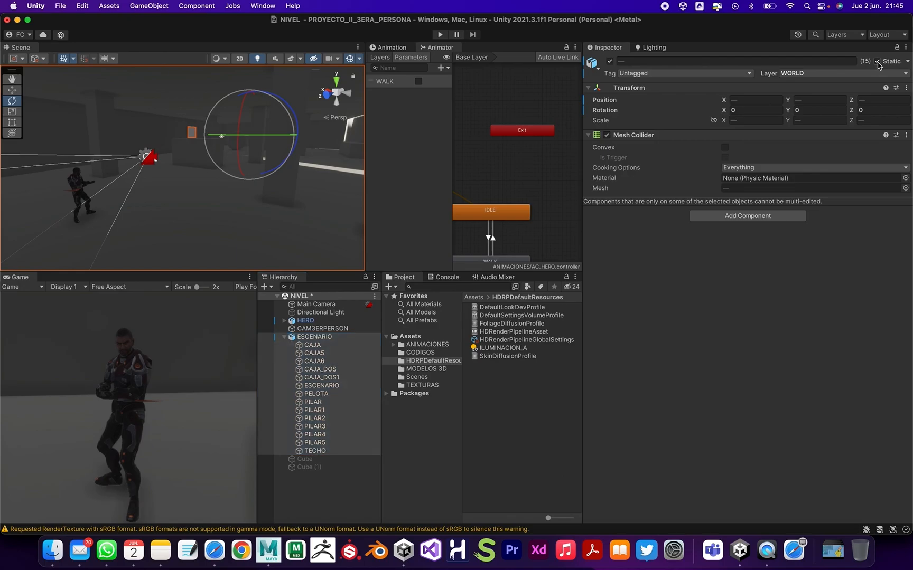
pyautogui.click(429, 203)
pyautogui.click(326, 480)
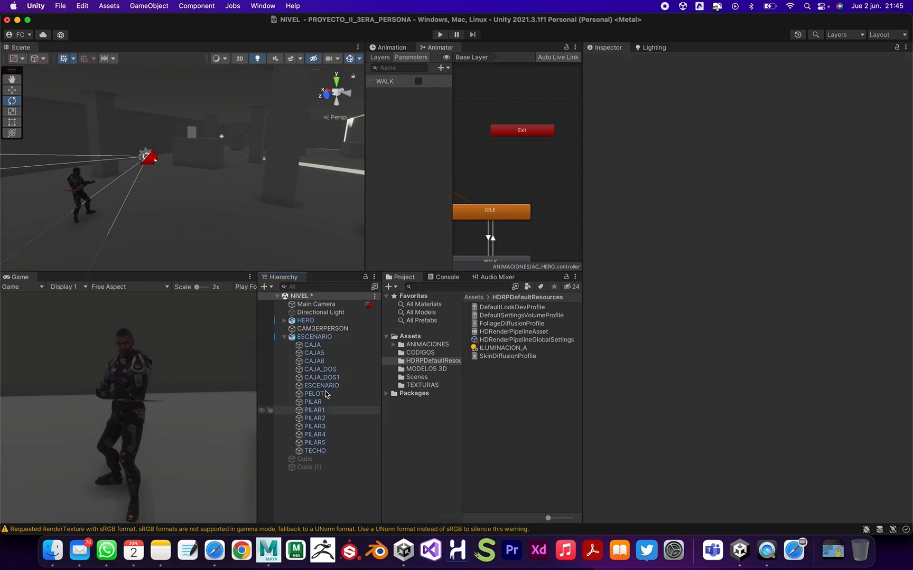
# Step: Mark ESCENARIO and everything under it, from CAJA to TECHO, as Static, including the children
pyautogui.click(334, 339)
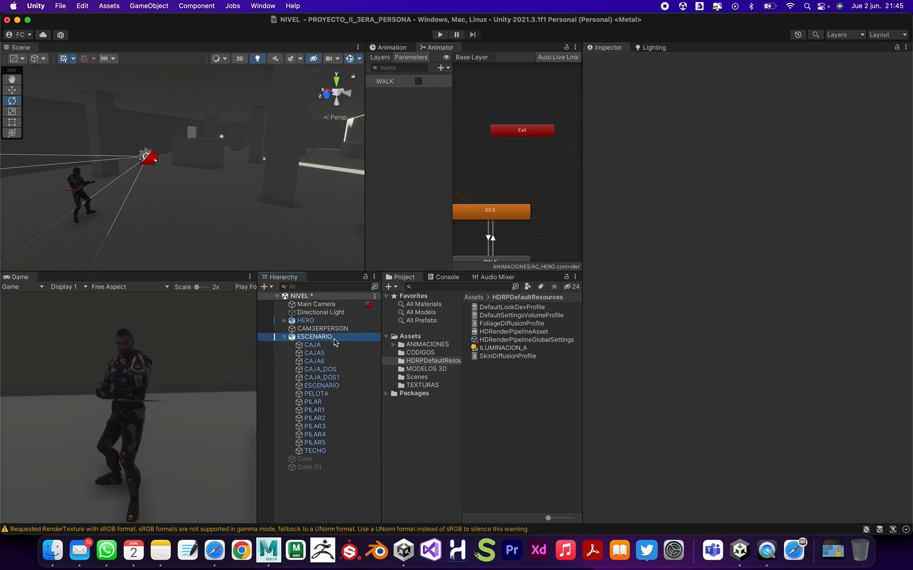
pyautogui.keyDown('shift'); pyautogui.click(337, 452); pyautogui.keyUp('shift')
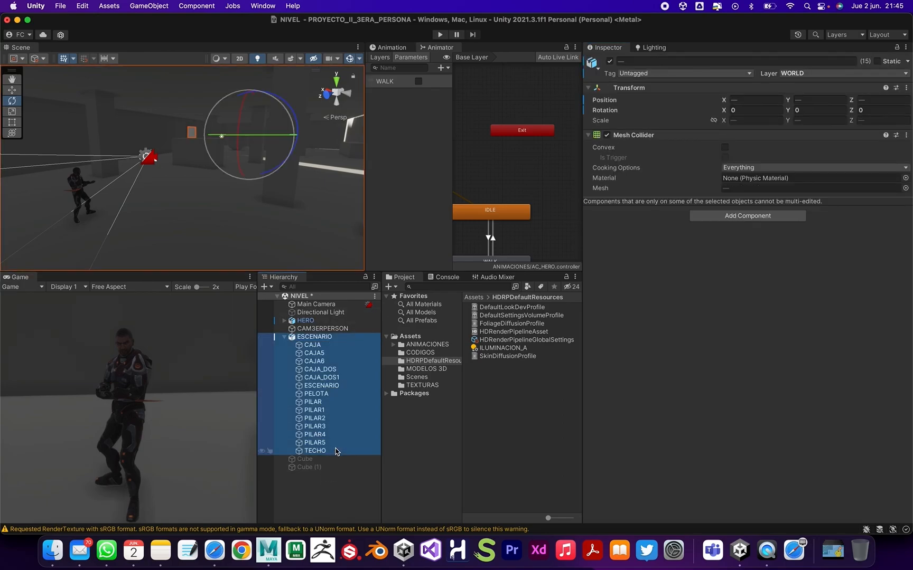
pyautogui.click(876, 62)
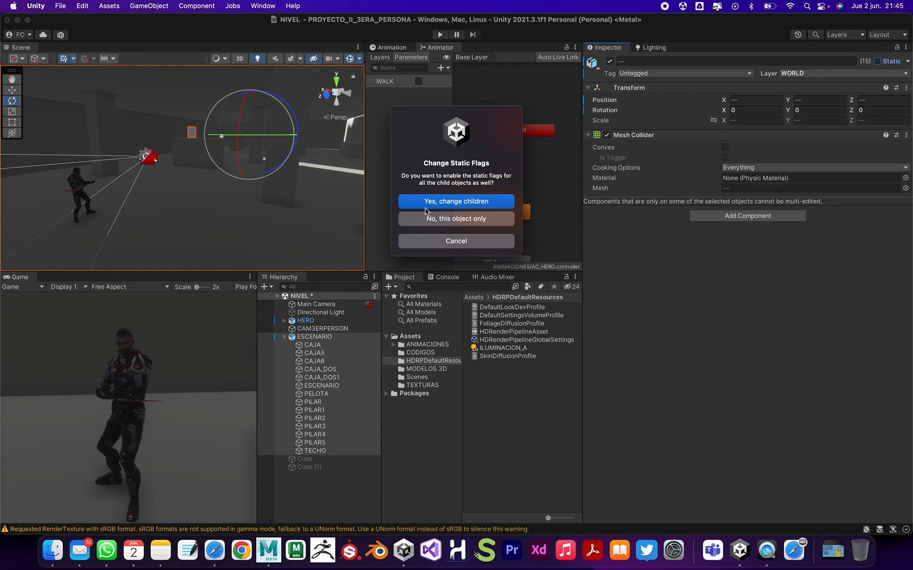
pyautogui.click(457, 202)
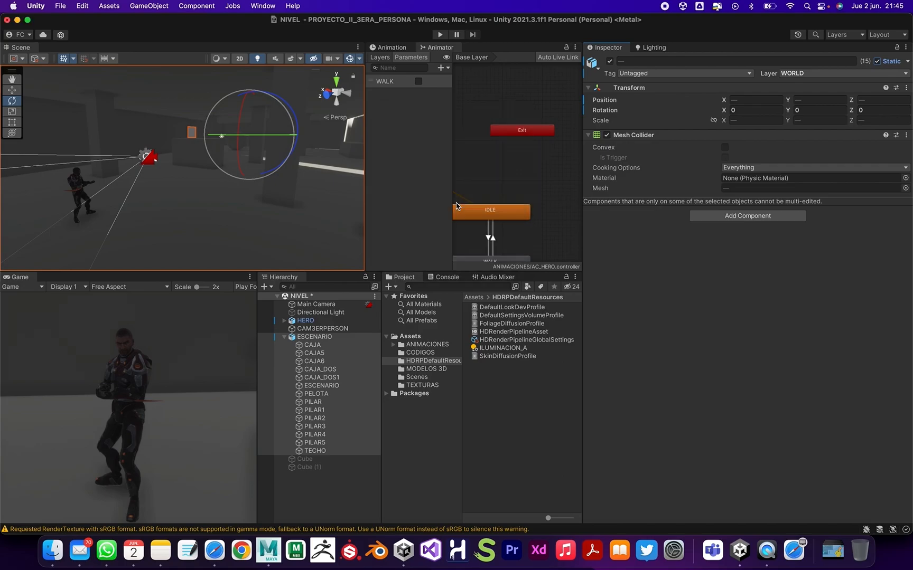
# Step: Check the Static flag on individual level pieces such as CAJA5, CAJA_DOS, PILAR1 and TECHO
pyautogui.click(336, 352)
pyautogui.click(333, 369)
pyautogui.click(322, 402)
pyautogui.click(317, 409)
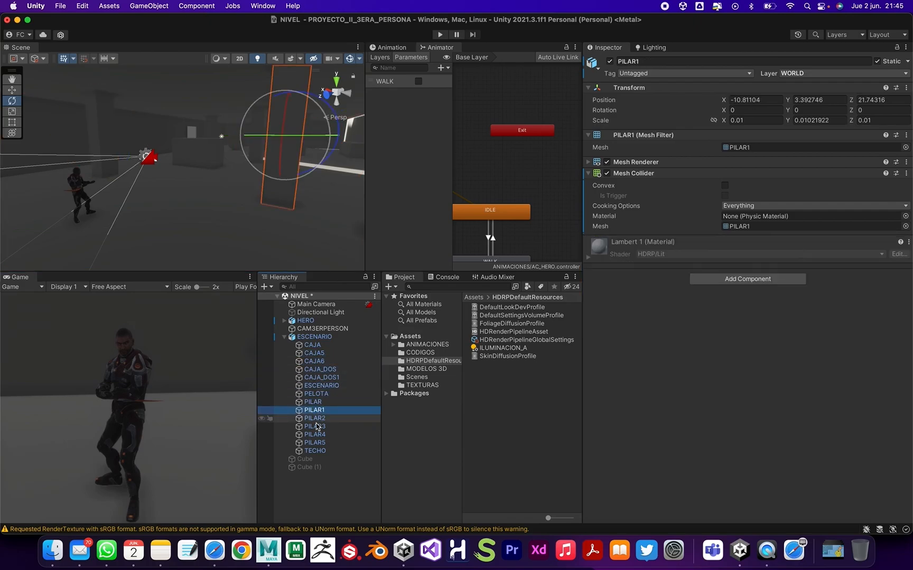
pyautogui.click(317, 427)
pyautogui.click(315, 450)
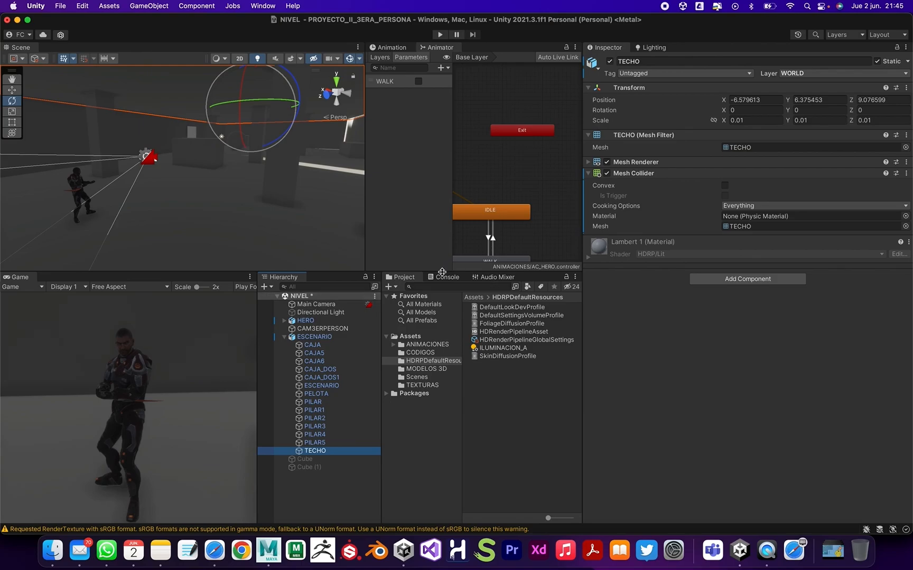
# Step: Generate the scene's lighting with Auto Generate enabled, and clear the Console messages
pyautogui.click(651, 49)
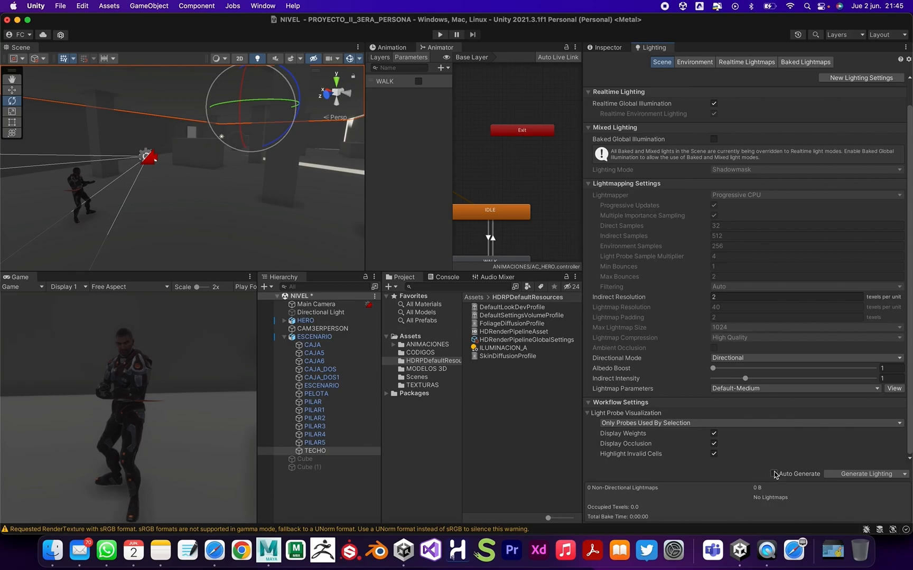
pyautogui.click(865, 475)
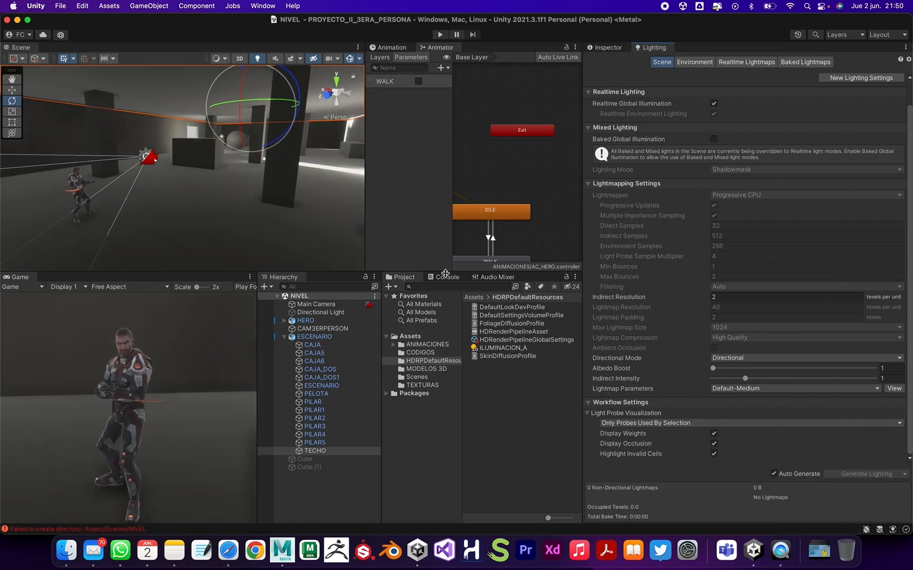
pyautogui.click(447, 277)
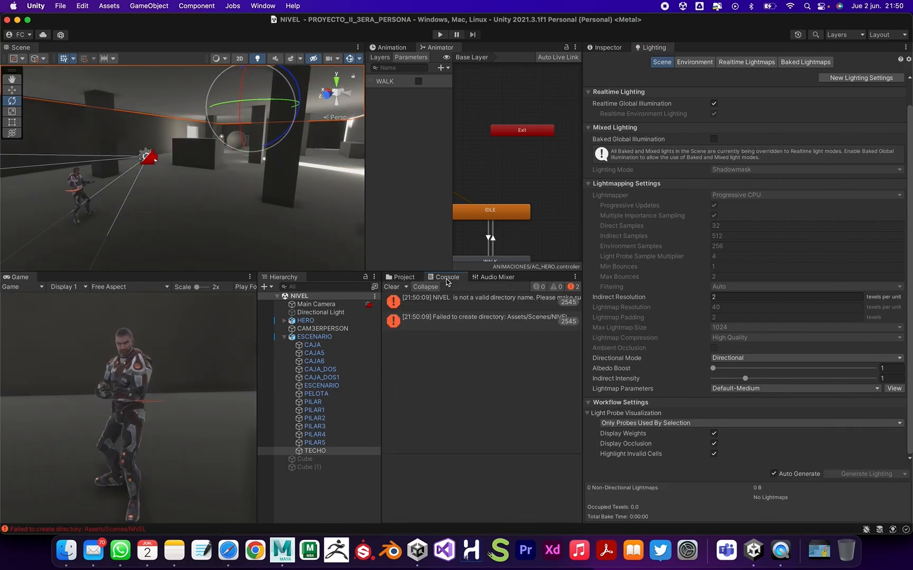
pyautogui.click(392, 287)
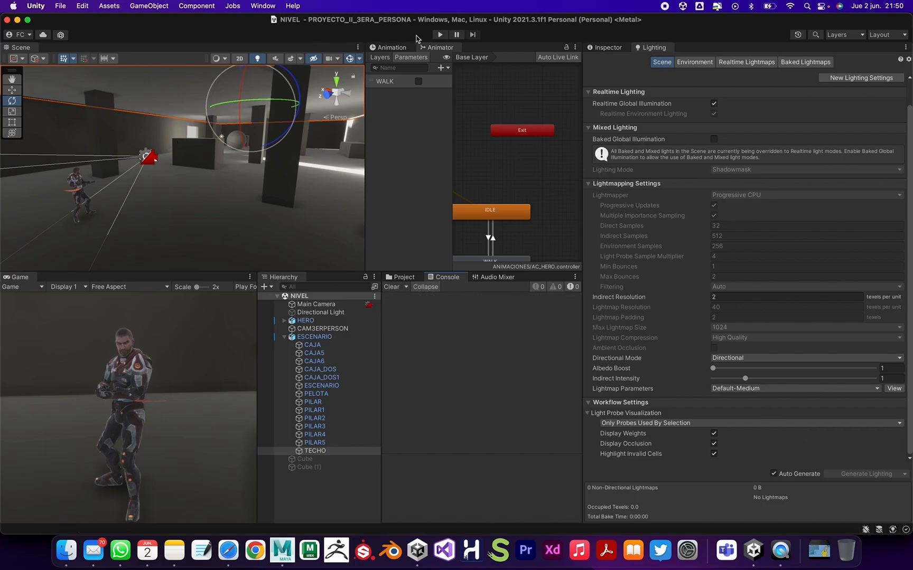
# Step: Set the Game view to Play Maximized and start play mode
pyautogui.click(238, 288)
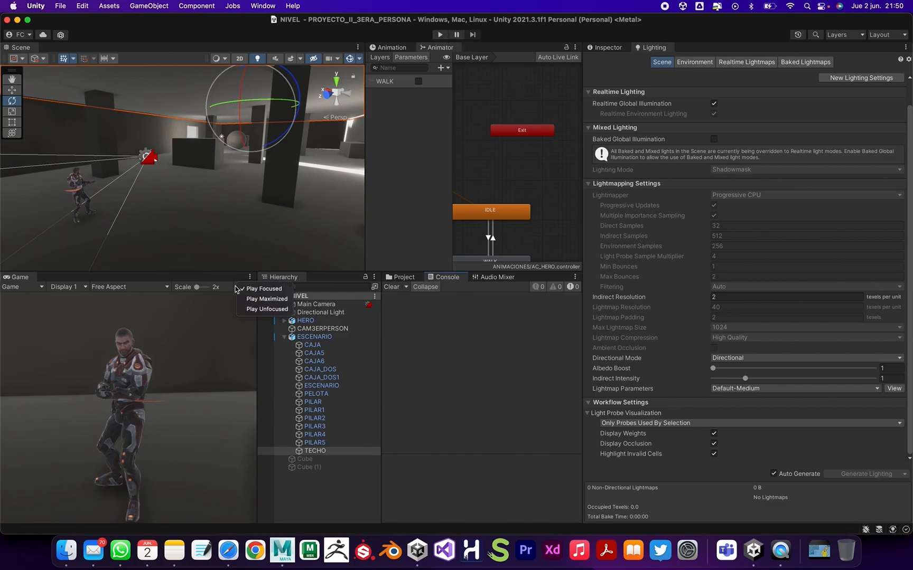
pyautogui.click(267, 299)
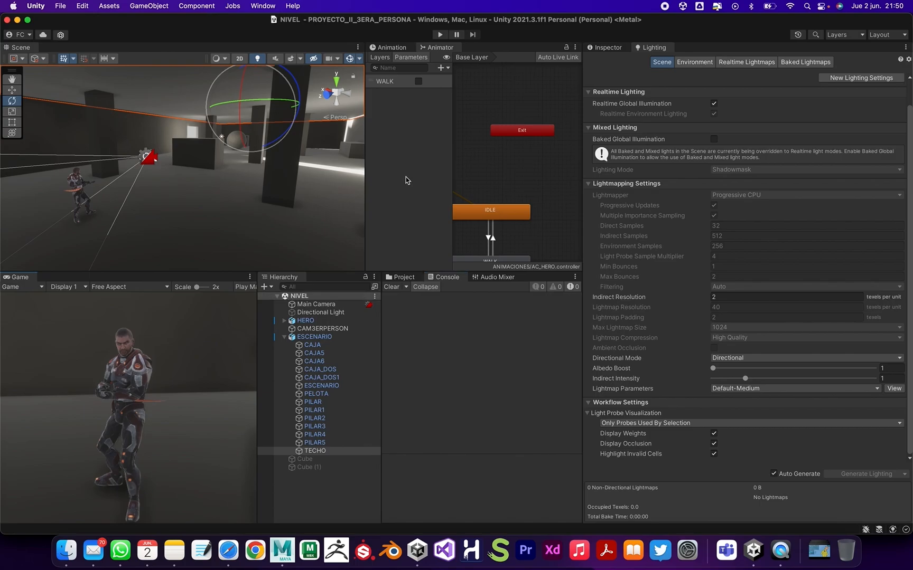
pyautogui.click(440, 34)
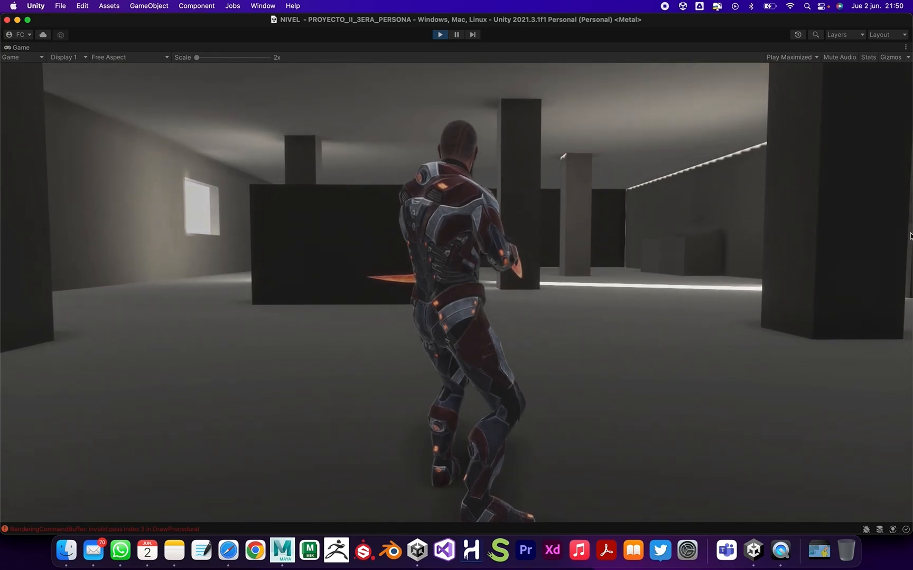
# Step: Walk the hero through the level to examine the generated lighting, exit play mode and clear the Console
pyautogui.press('w')
pyautogui.press('w')
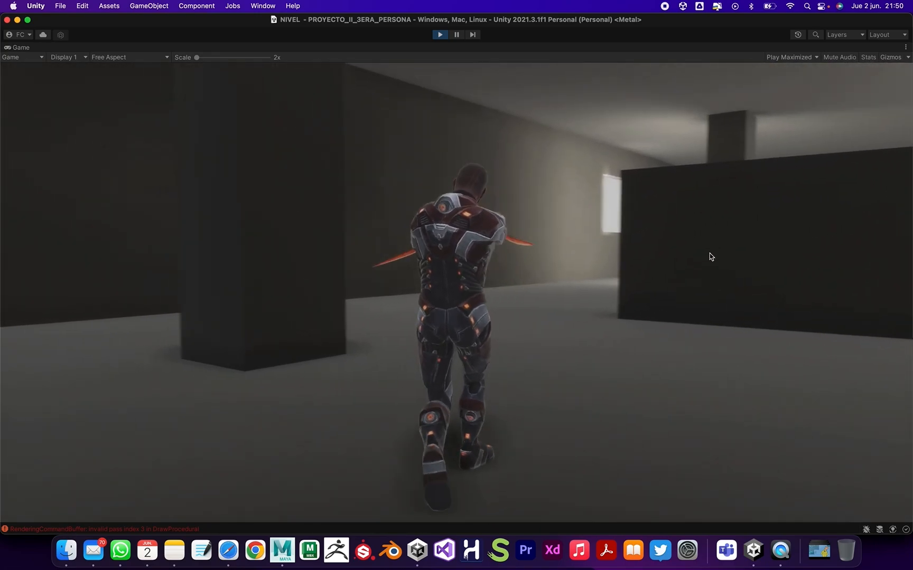
pyautogui.press('w')
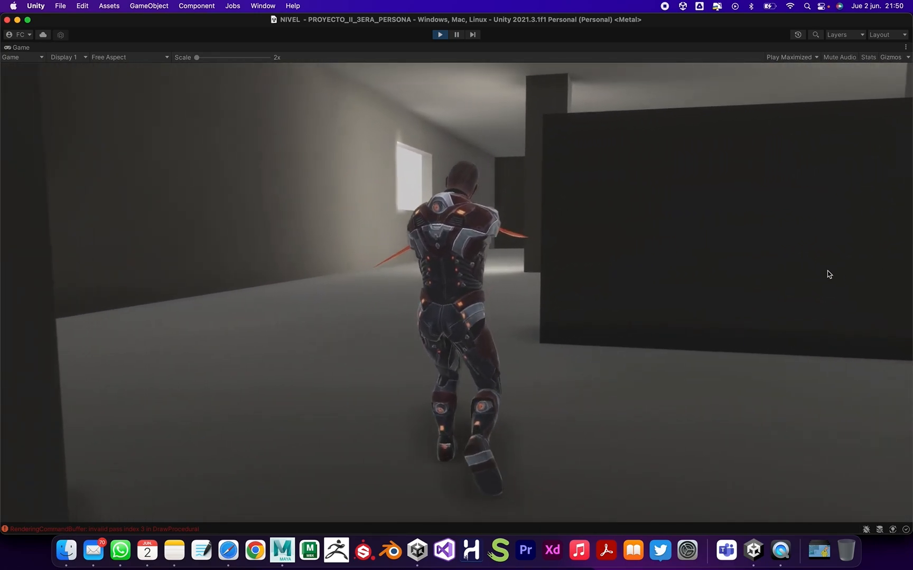
pyautogui.press('w')
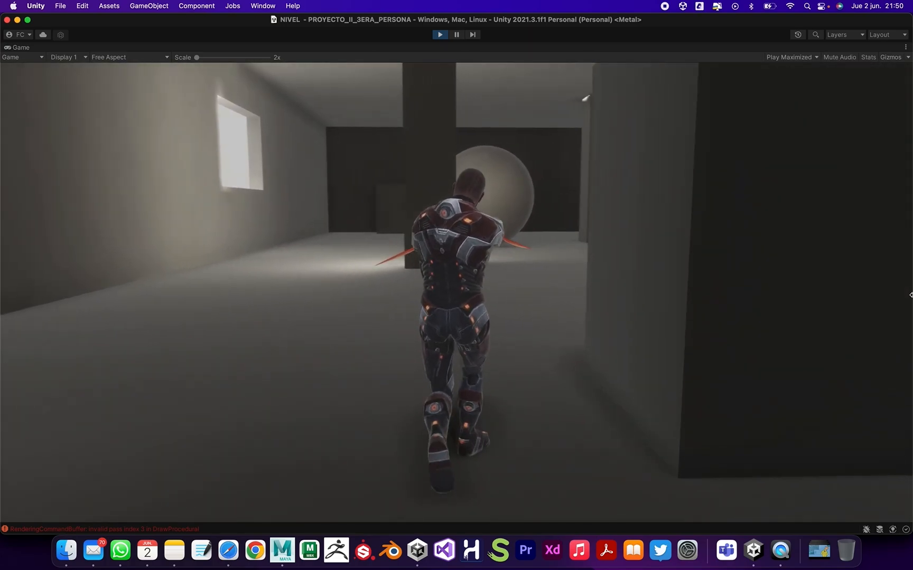
pyautogui.press('w')
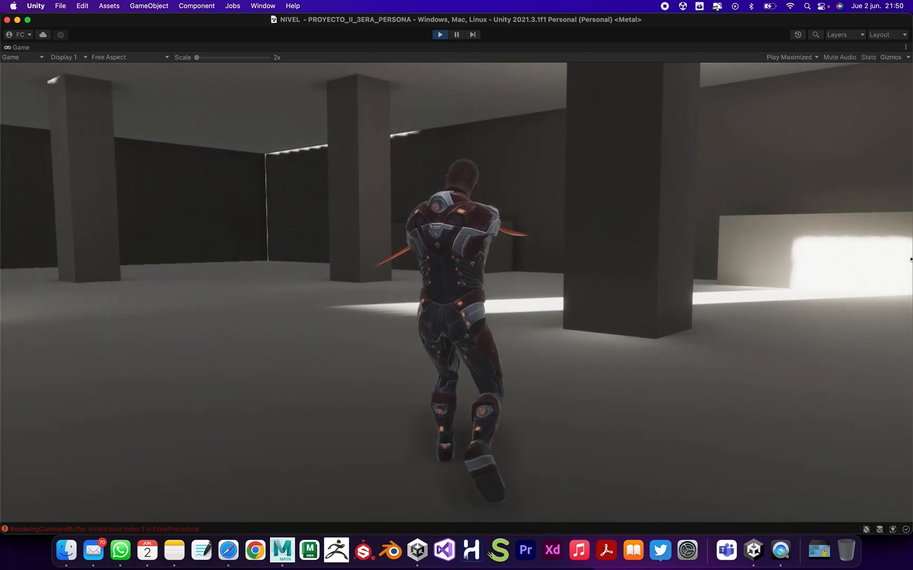
pyautogui.press('w')
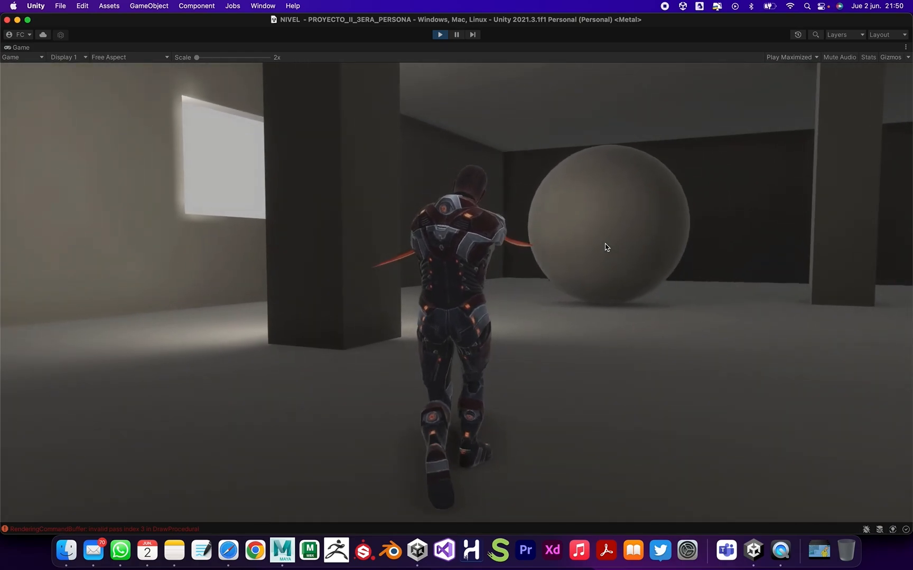
pyautogui.press('w')
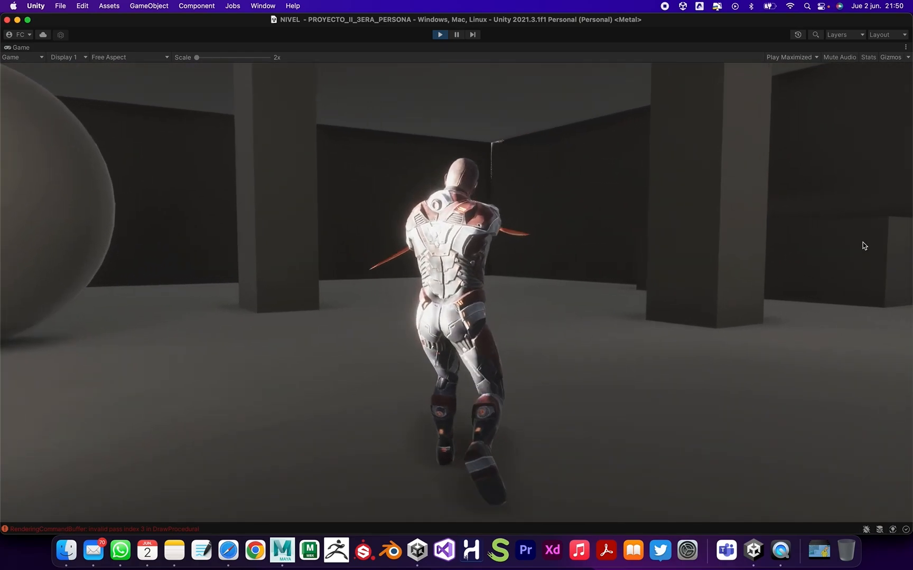
pyautogui.press('w')
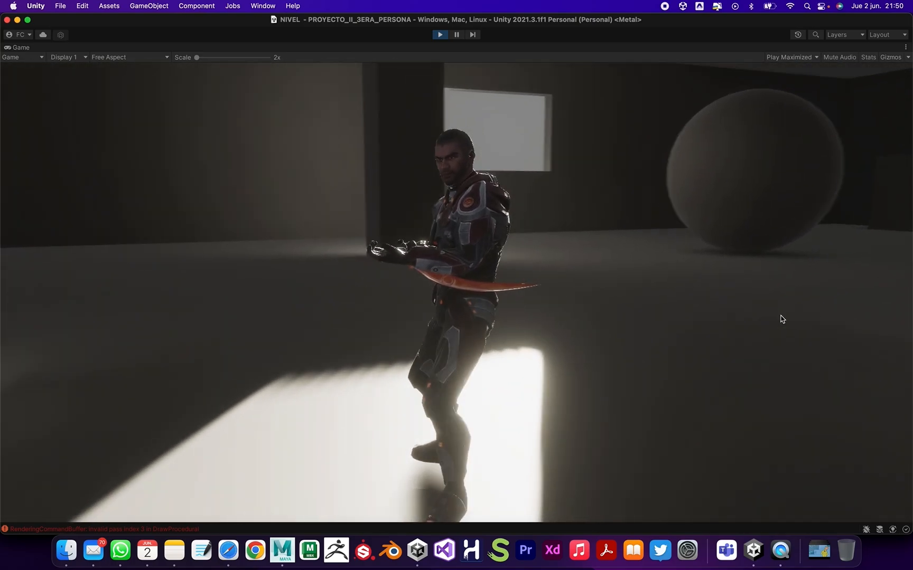
pyautogui.press('w')
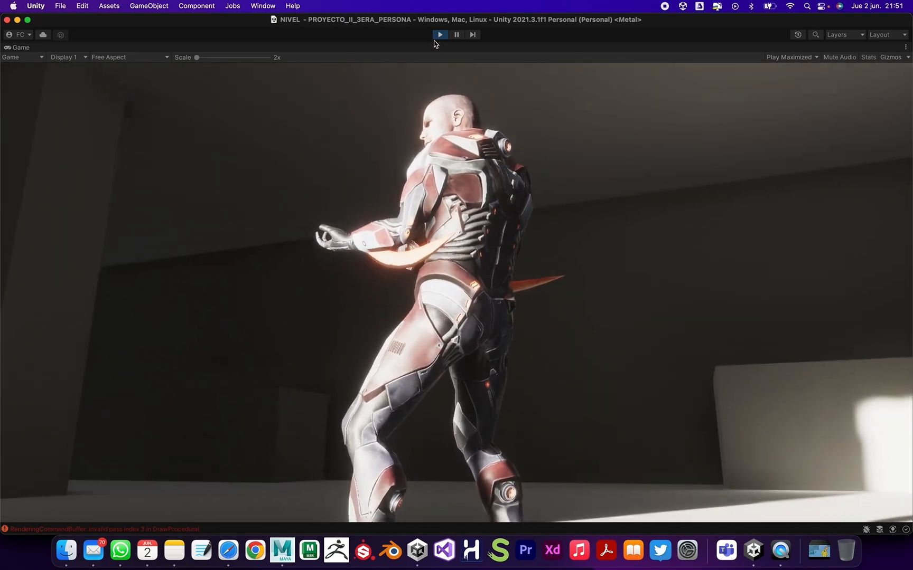
pyautogui.click(440, 35)
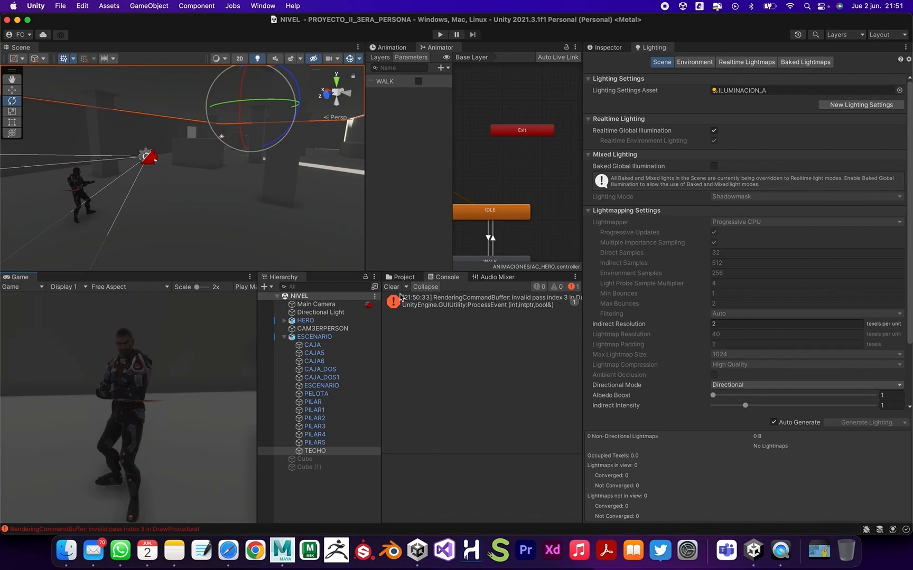
pyautogui.click(393, 287)
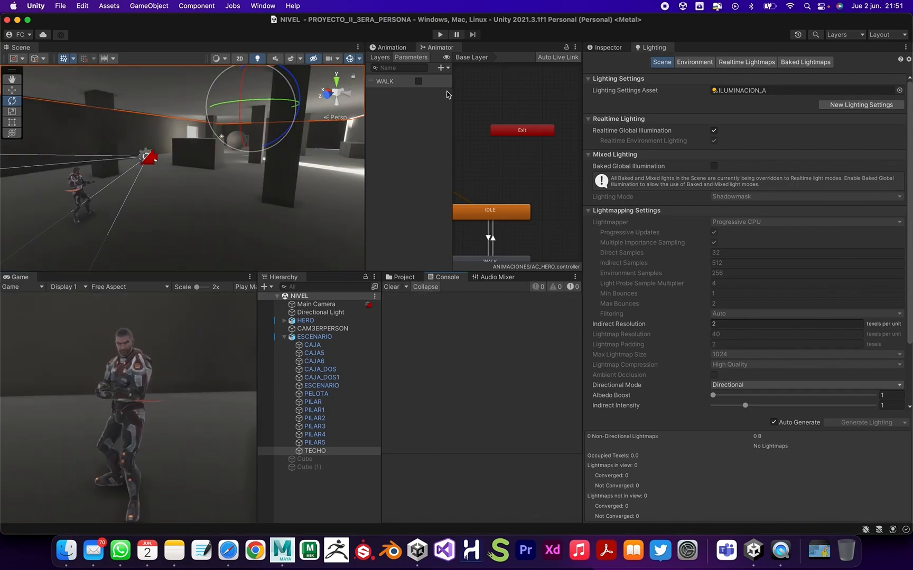
# Step: Warm the Directional Light's colour temperature to about 3154 Kelvin, keeping its intensity at 100000 Lux
pyautogui.click(607, 48)
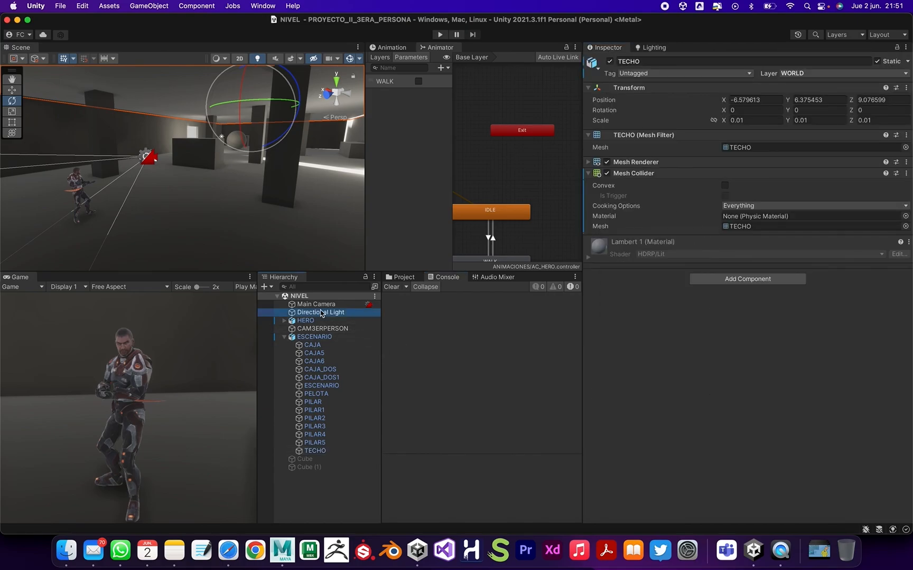
pyautogui.click(320, 312)
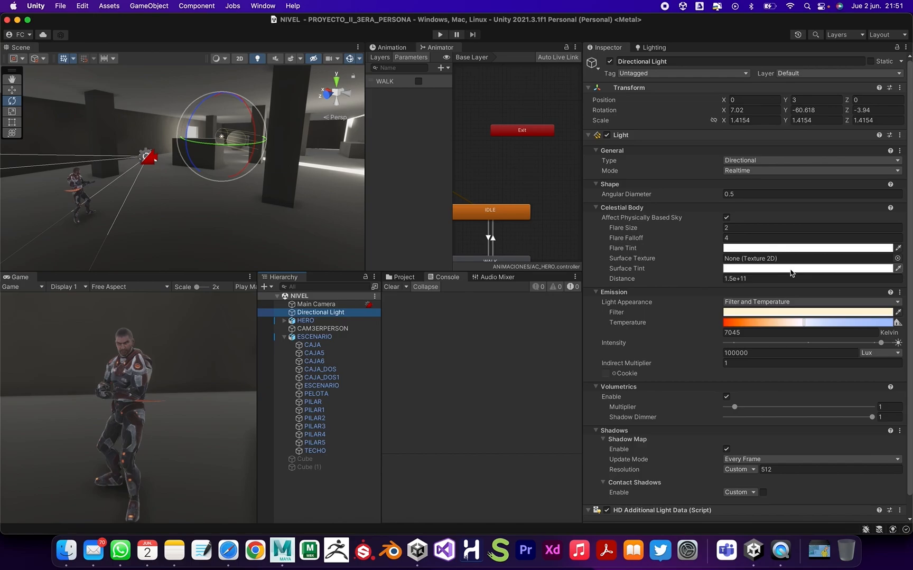
pyautogui.scroll(-2, 790, 272)
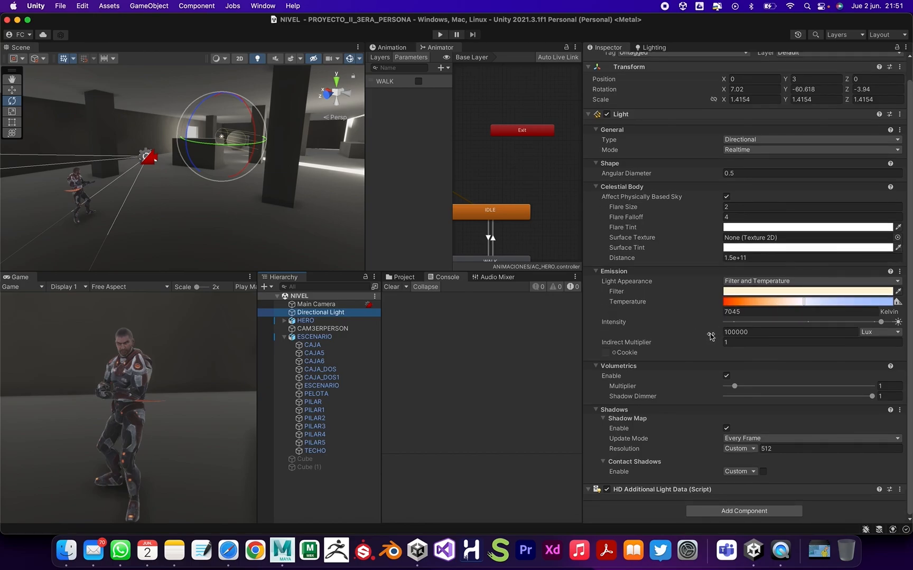
pyautogui.moveTo(786, 305); pyautogui.dragTo(754, 305)
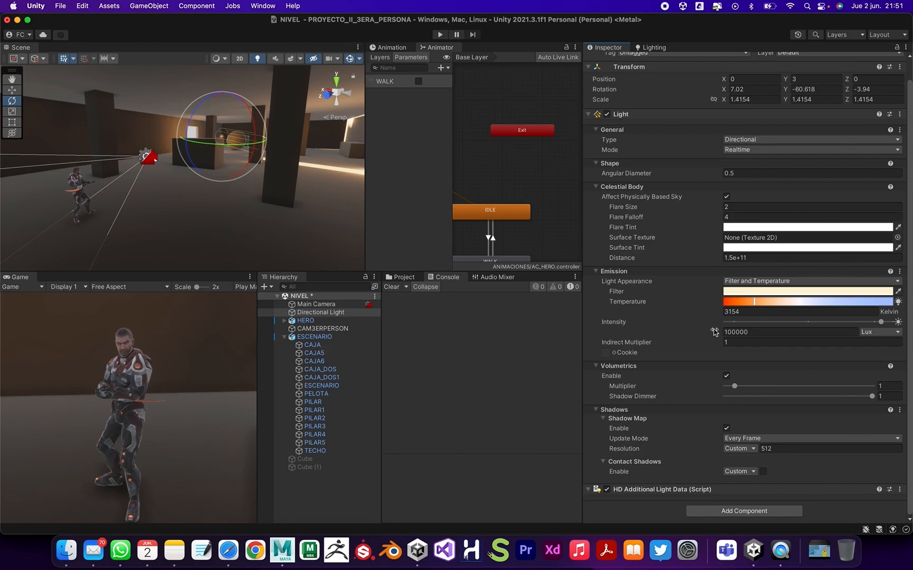
pyautogui.moveTo(716, 334); pyautogui.dragTo(768, 332)
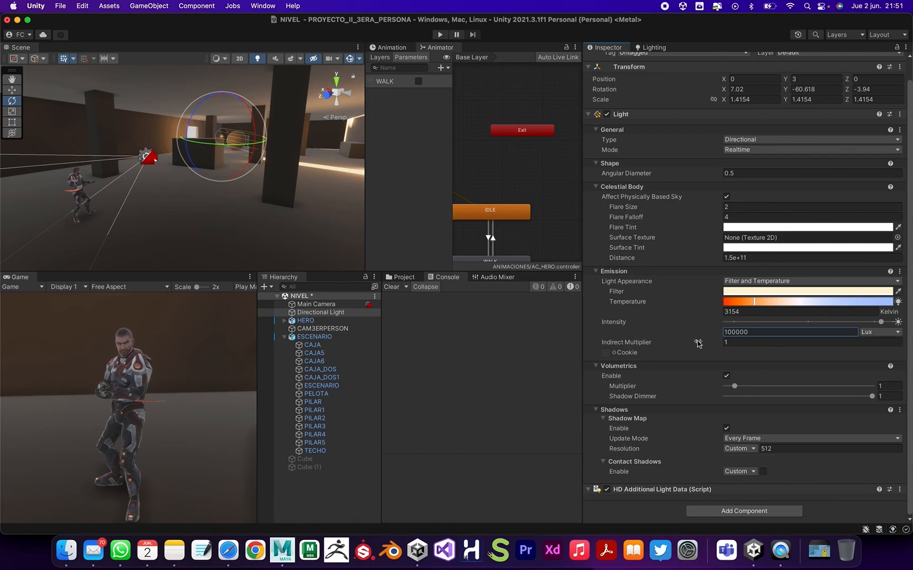
# Step: Try Indirect Multiplier values of 2 and 3 on the Directional Light, and set it to 4
pyautogui.moveTo(703, 346)
pyautogui.mouseDown()
pyautogui.moveTo(721, 346)
pyautogui.moveTo(711, 348)
pyautogui.mouseUp()
pyautogui.click(735, 344)
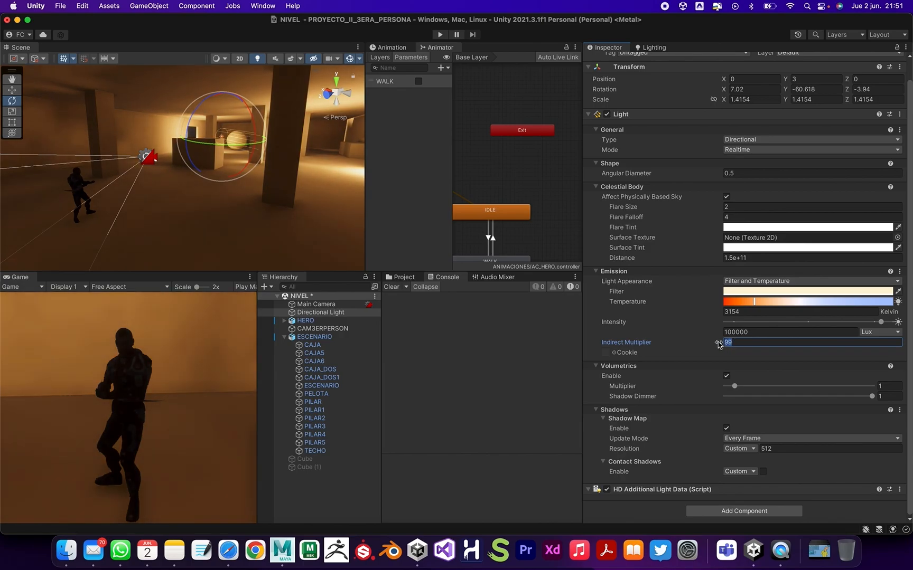
pyautogui.write('2')
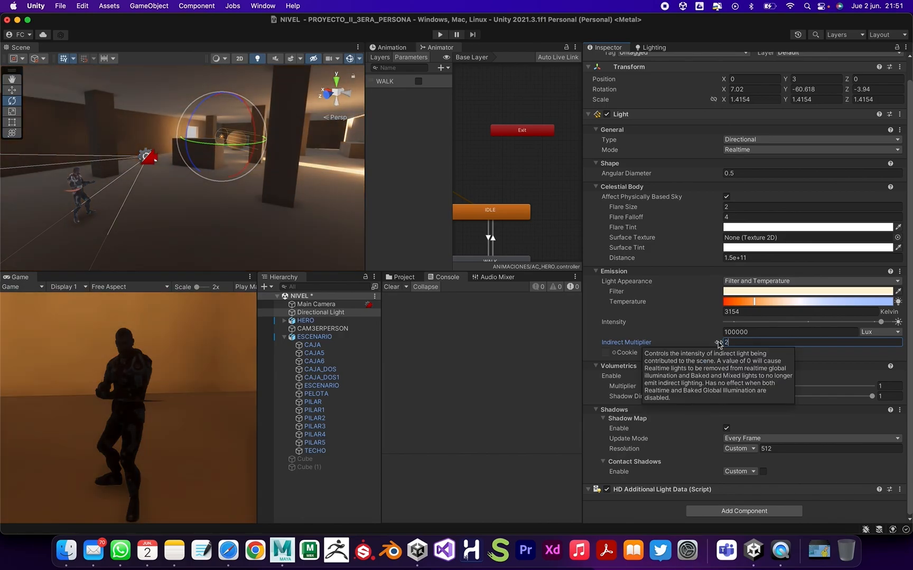
pyautogui.press('BackSpace')
pyautogui.write('3')
pyautogui.press('BackSpace')
pyautogui.write('4')
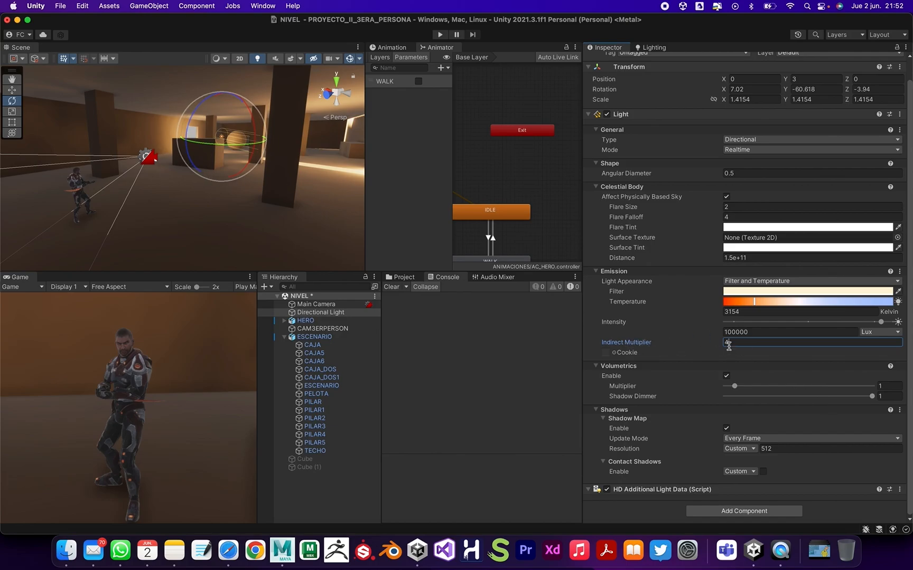
# Step: Cool the Directional Light's temperature to about 18740 Kelvin and set its Indirect Multiplier to 5
pyautogui.moveTo(755, 301); pyautogui.dragTo(875, 304)
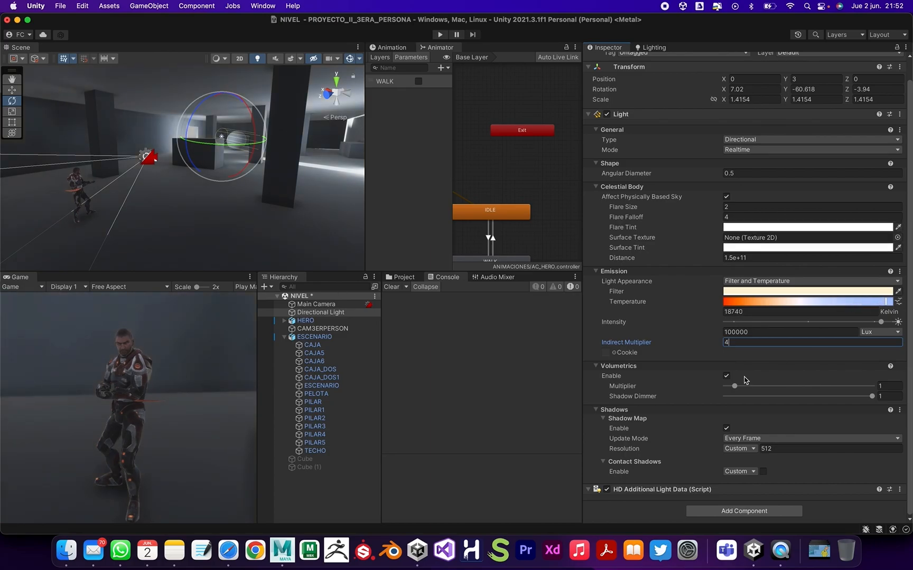
pyautogui.moveTo(751, 345); pyautogui.dragTo(713, 346)
pyautogui.write('5')
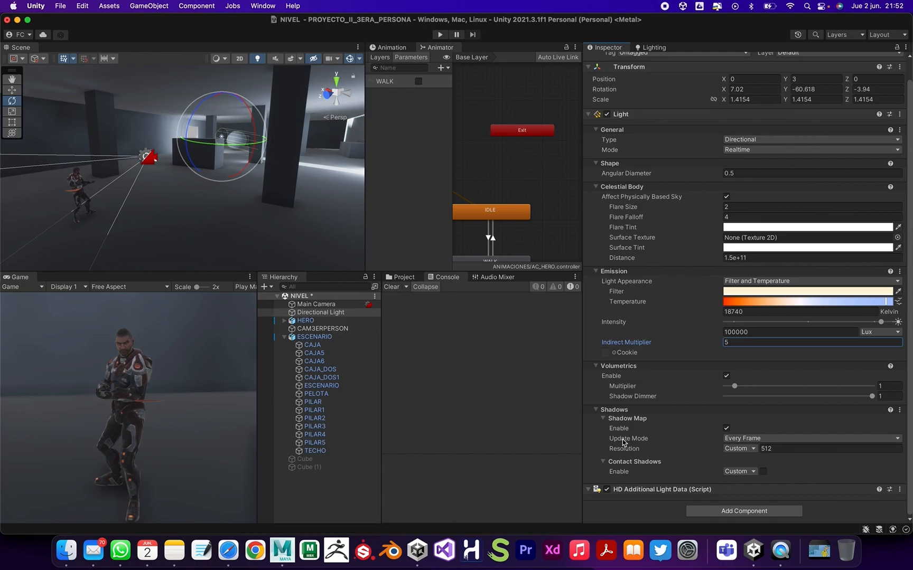
# Step: Set the Directional Light's shadow map resolution to Ultra and its contact shadows to High
pyautogui.click(753, 450)
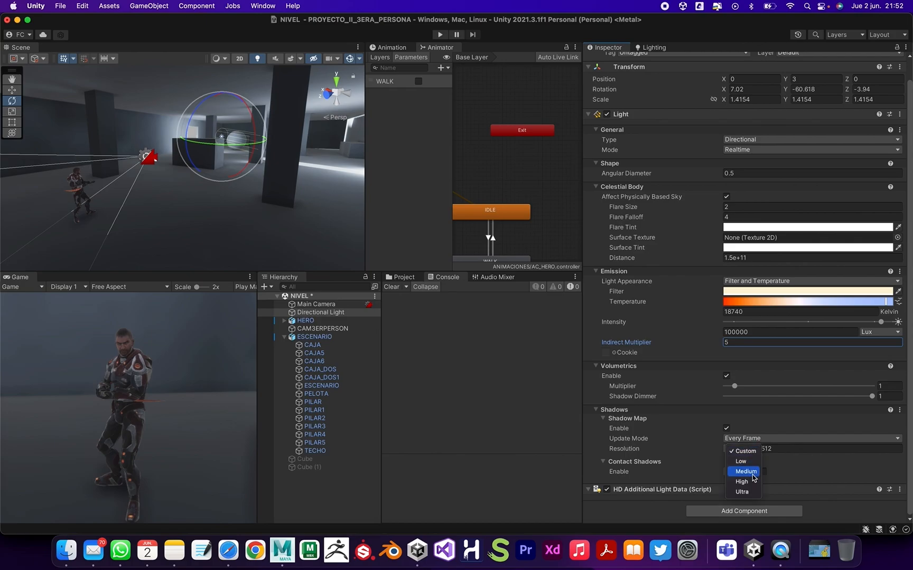
pyautogui.click(803, 467)
pyautogui.click(753, 450)
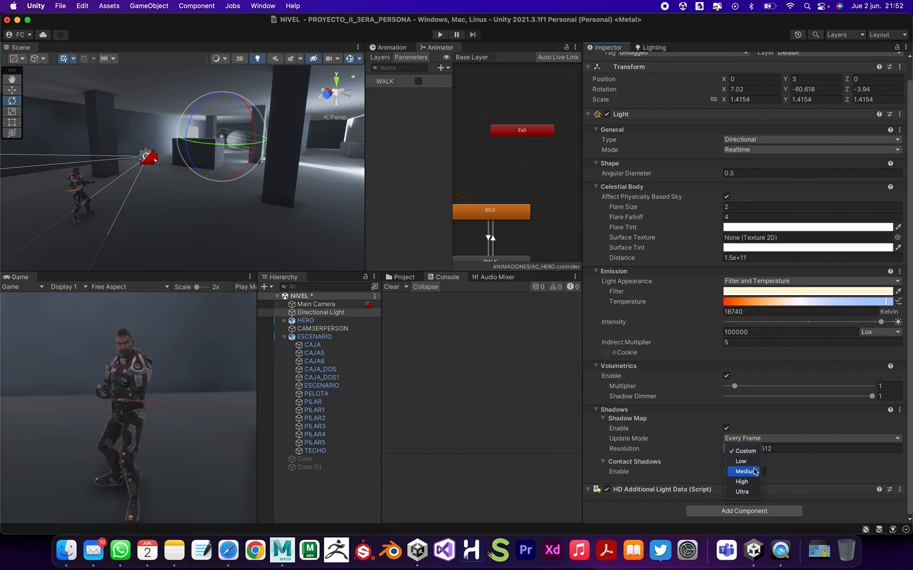
pyautogui.click(743, 492)
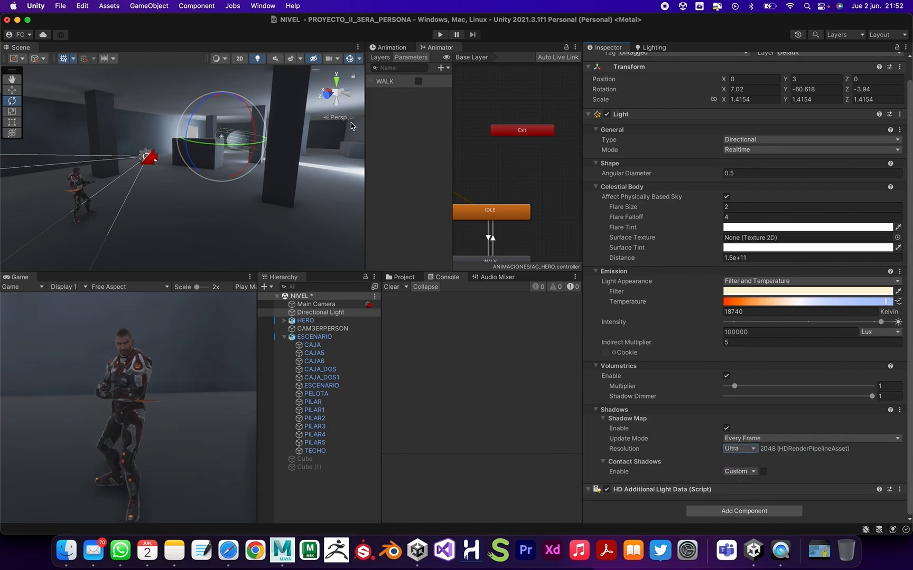
pyautogui.click(755, 471)
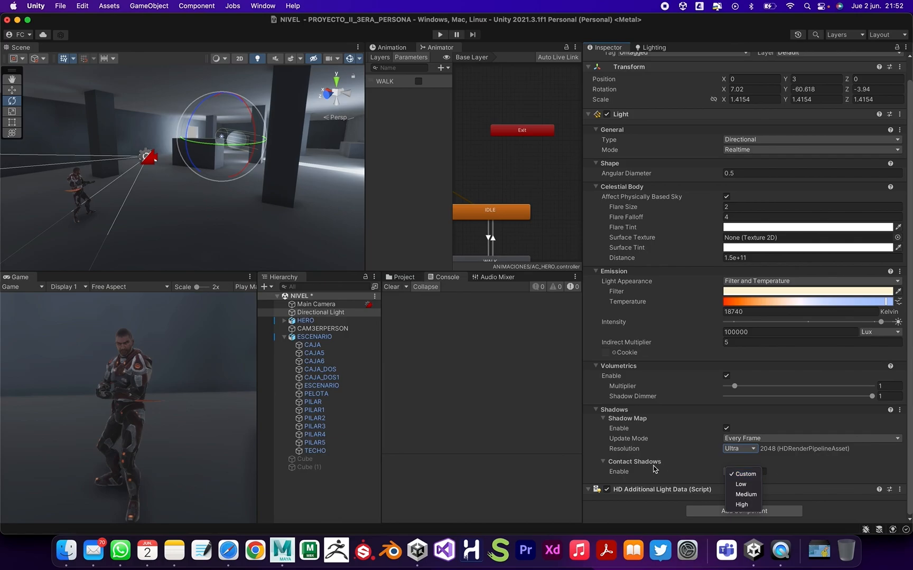
pyautogui.click(755, 506)
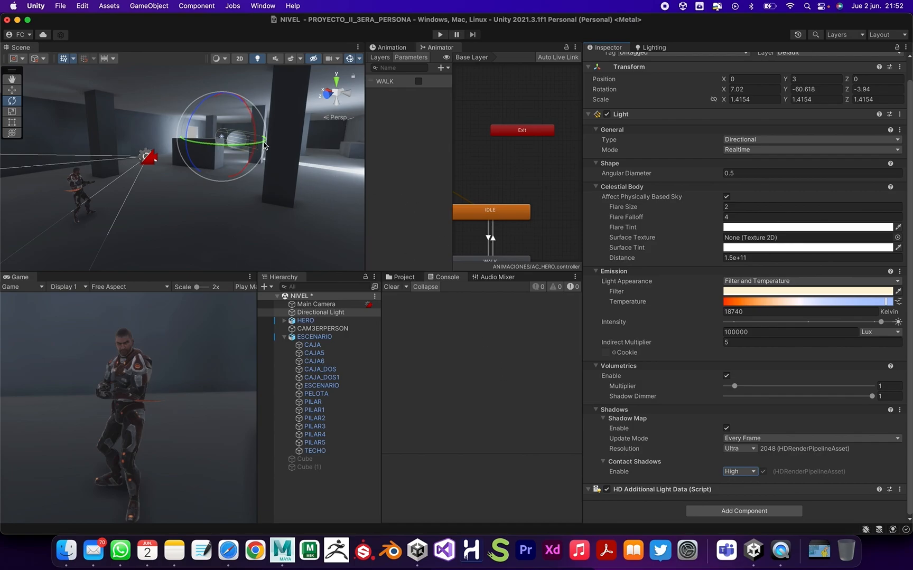
# Step: Test the cooler lighting in play mode by moving the hero around the level, and exit play mode
pyautogui.click(664, 48)
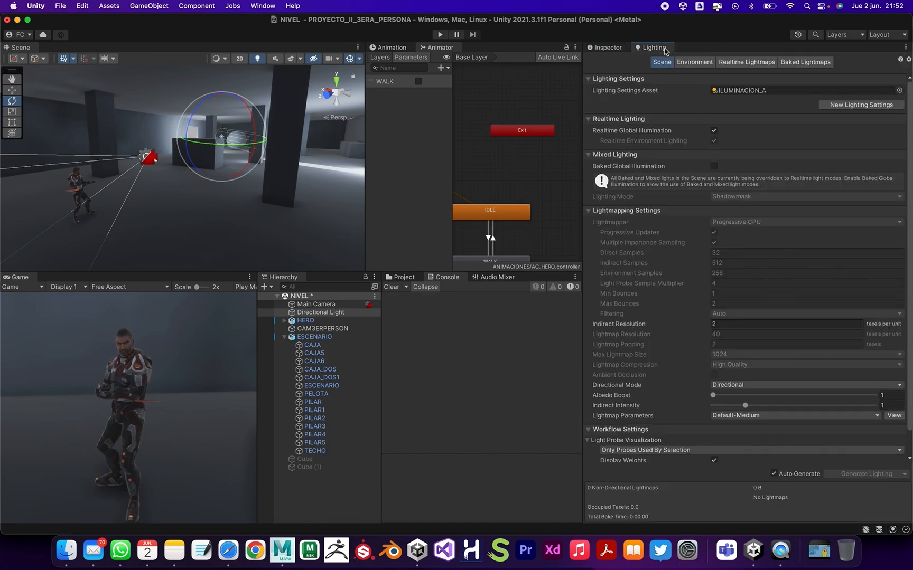
pyautogui.click(606, 48)
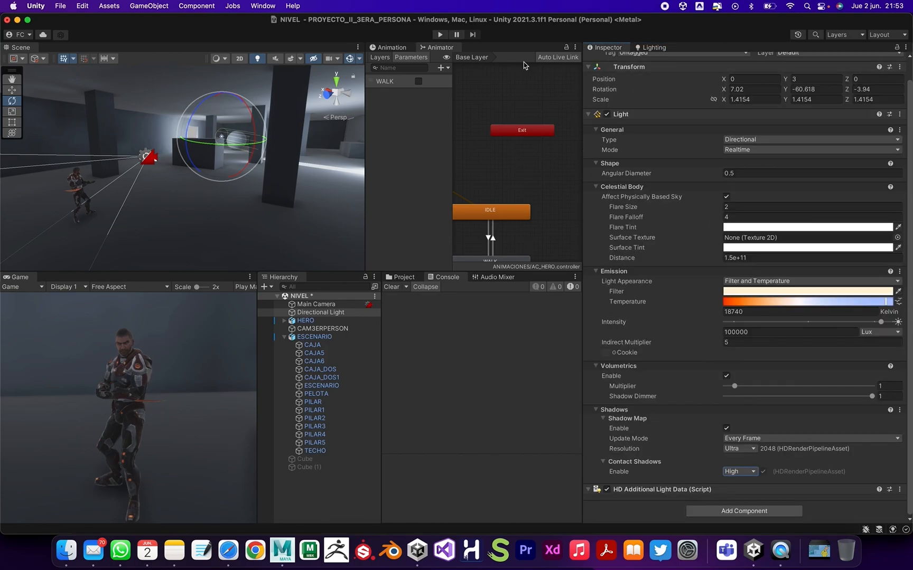
pyautogui.click(440, 34)
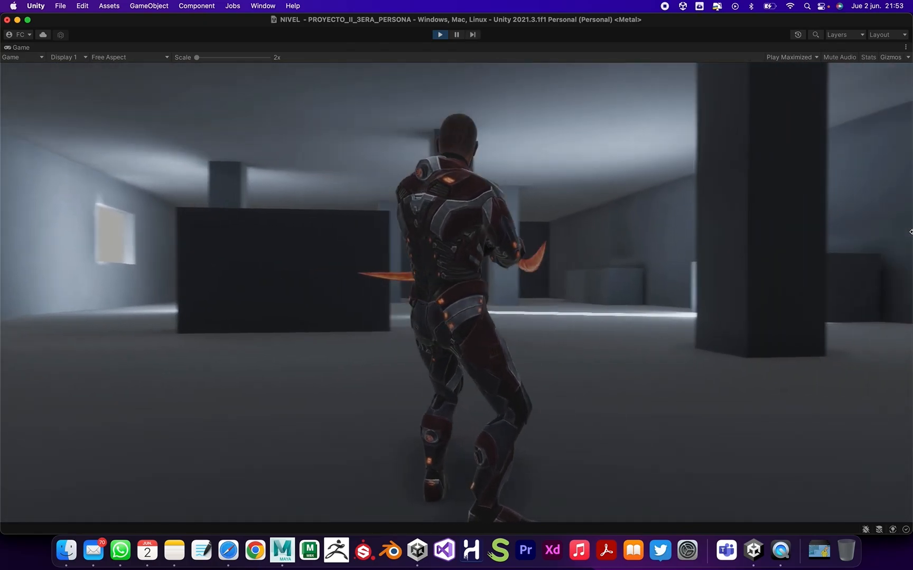
pyautogui.press('w')
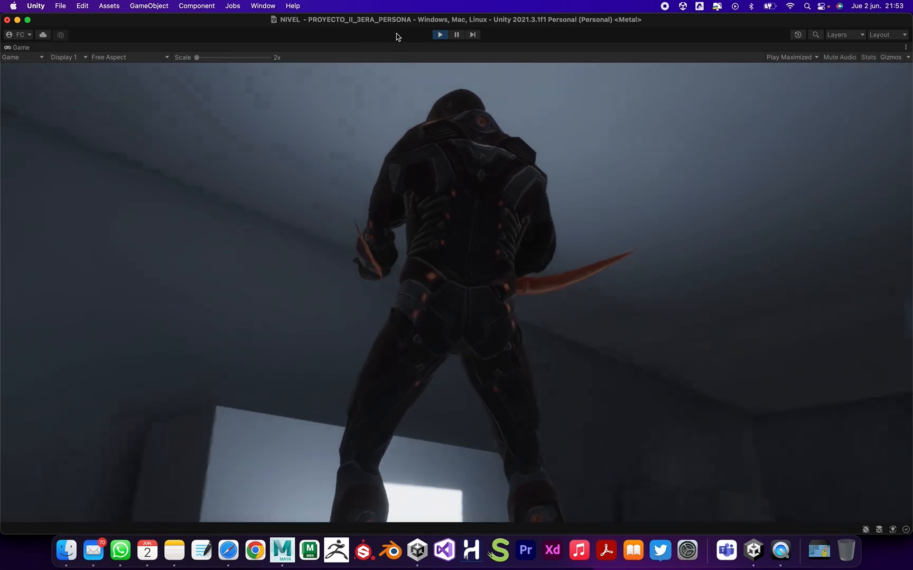
pyautogui.press('super+p')
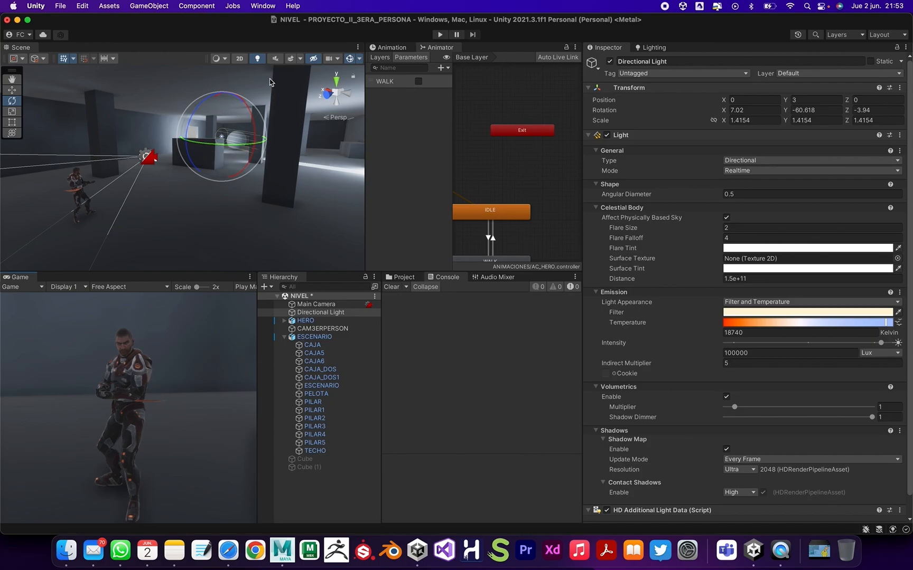
# Step: Add a Point Light to the scene and delete it again
pyautogui.click(255, 8)
pyautogui.moveTo(157, 7)
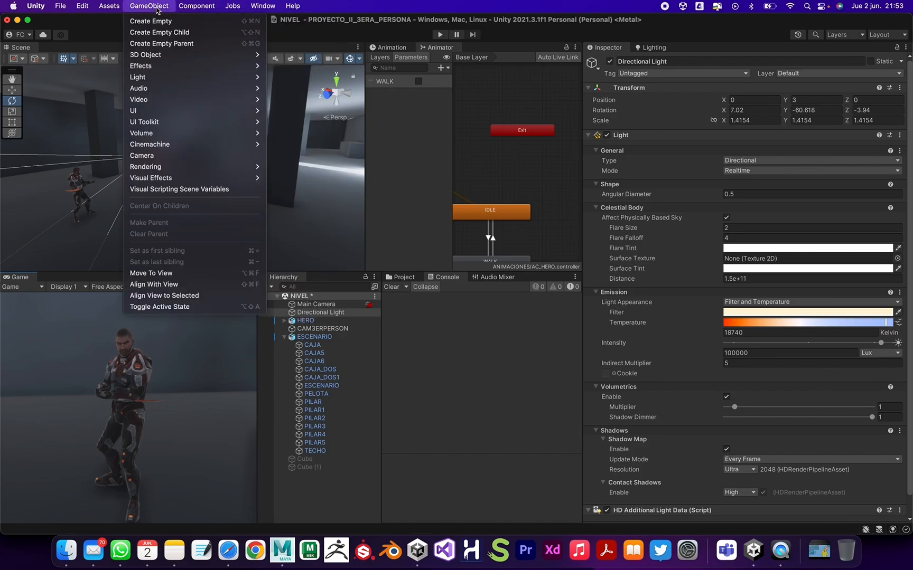
pyautogui.moveTo(193, 78)
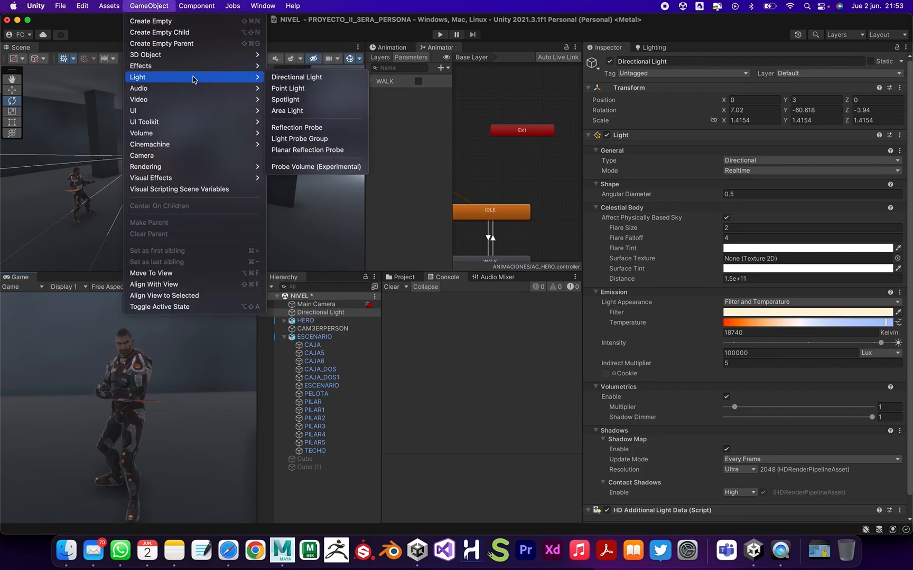
pyautogui.click(294, 90)
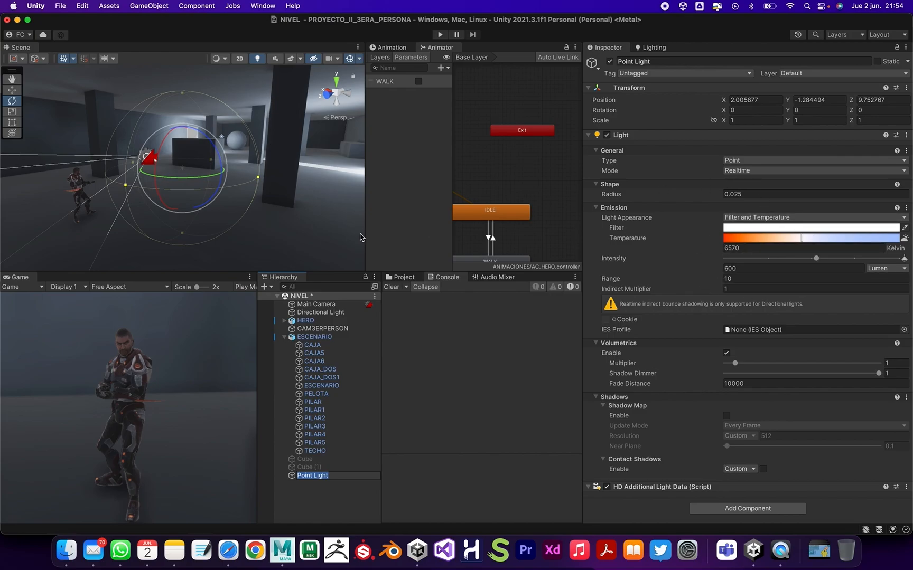
pyautogui.click(327, 496)
pyautogui.click(299, 477)
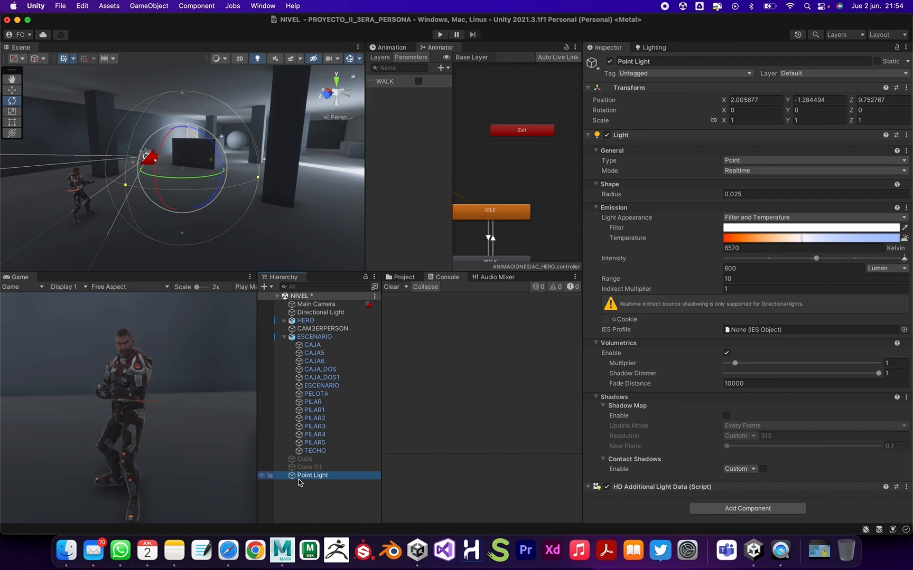
pyautogui.press('super+BackSpace')
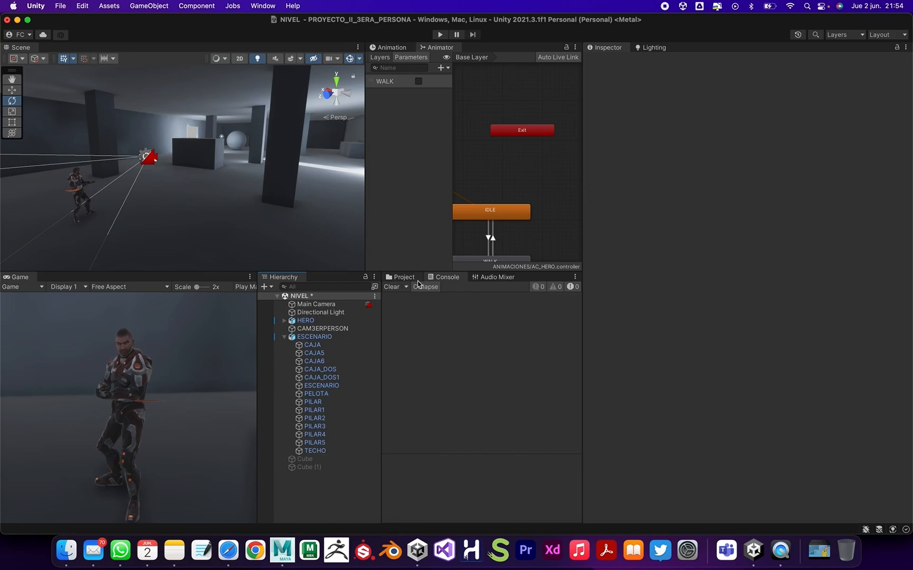
# Step: Turn off Realtime Global Illumination and enable Baked Global Illumination in the scene's lighting settings
pyautogui.click(345, 313)
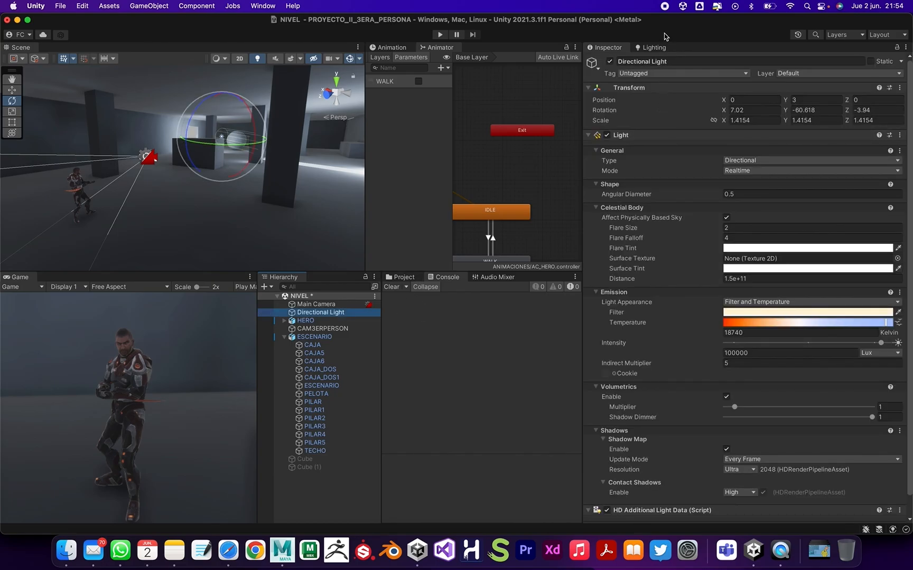
pyautogui.click(654, 47)
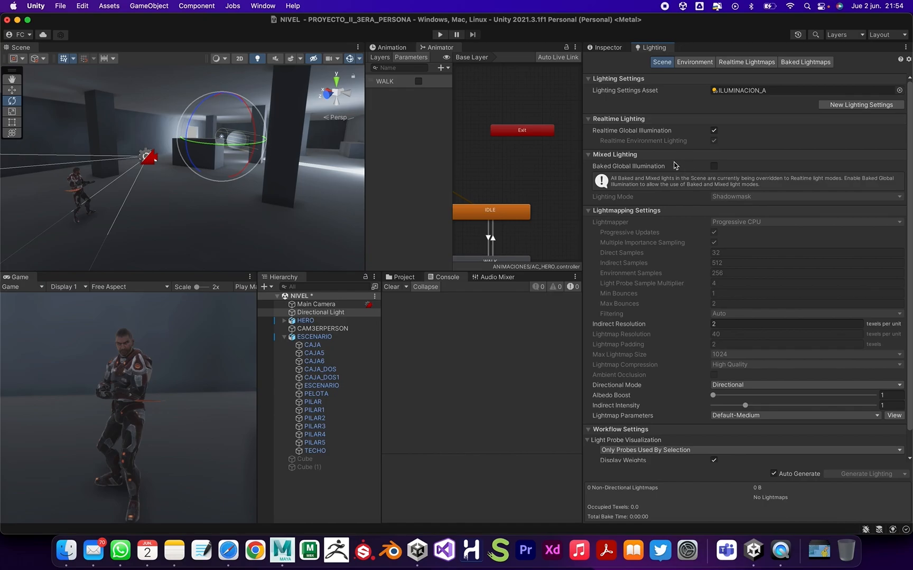
pyautogui.click(714, 131)
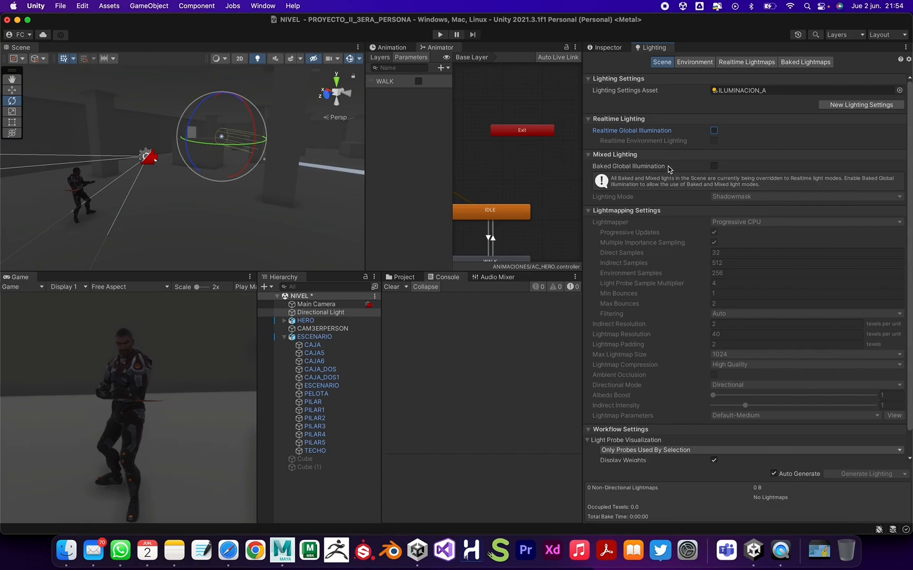
pyautogui.click(714, 167)
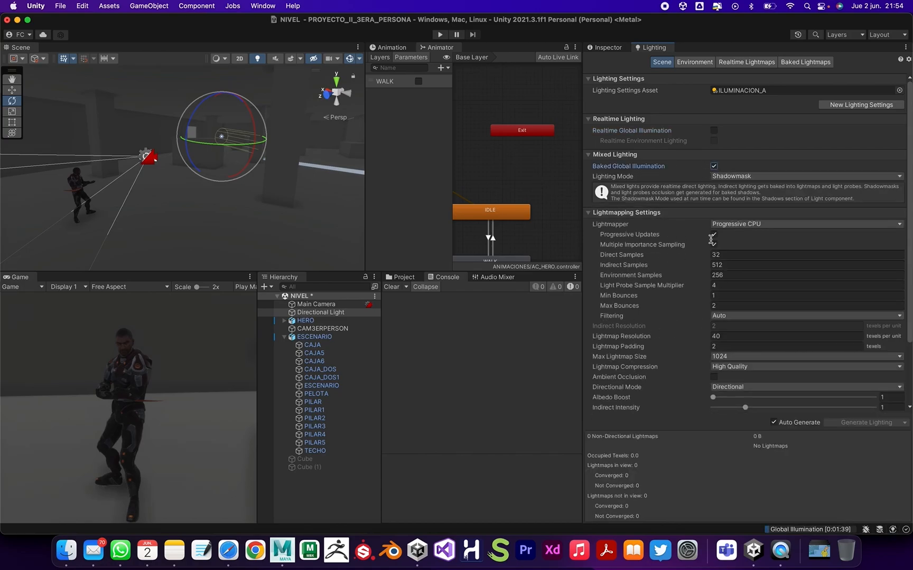
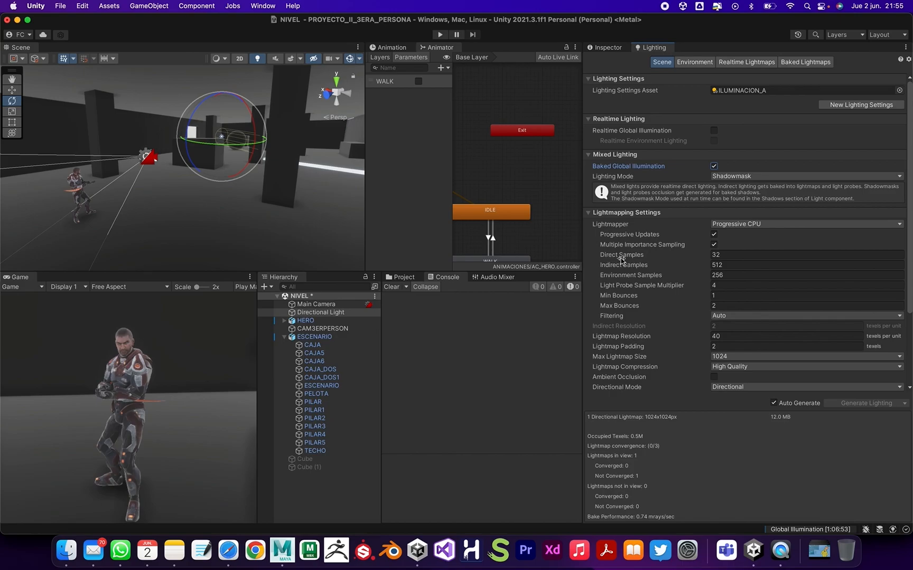
# Step: Examine the lightmapper's direct and indirect sample settings and the available Filtering modes
pyautogui.click(726, 255)
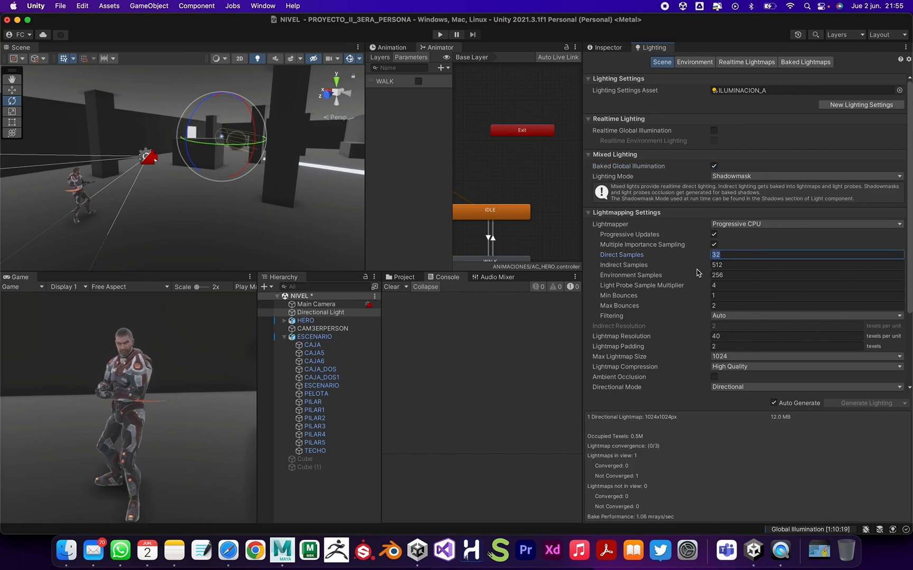
pyautogui.click(731, 255)
pyautogui.click(697, 256)
pyautogui.click(725, 267)
pyautogui.click(725, 257)
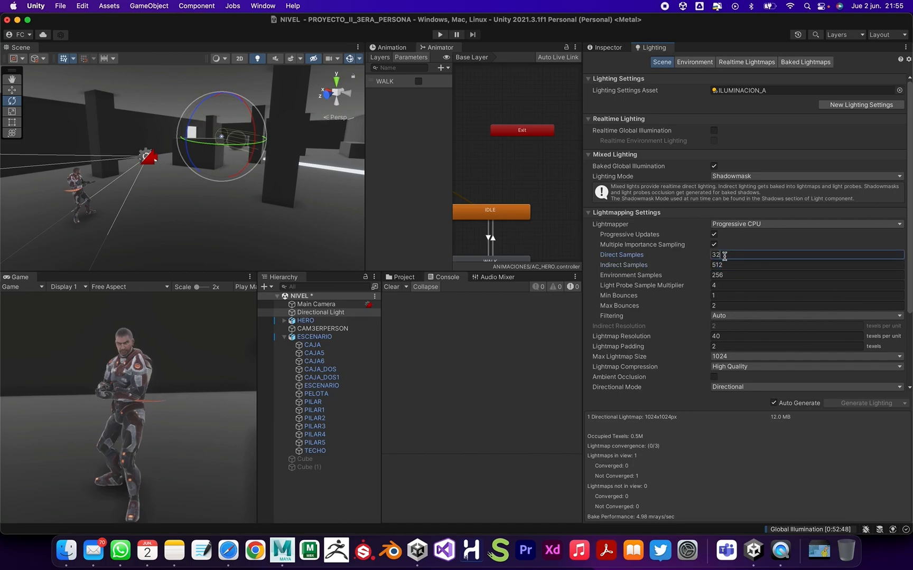
pyautogui.click(730, 256)
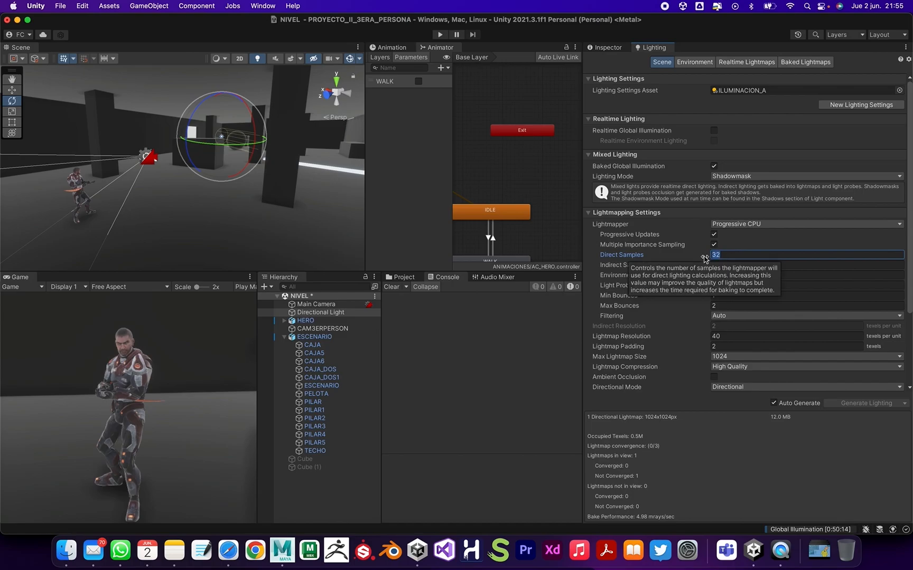
pyautogui.doubleClick(722, 257)
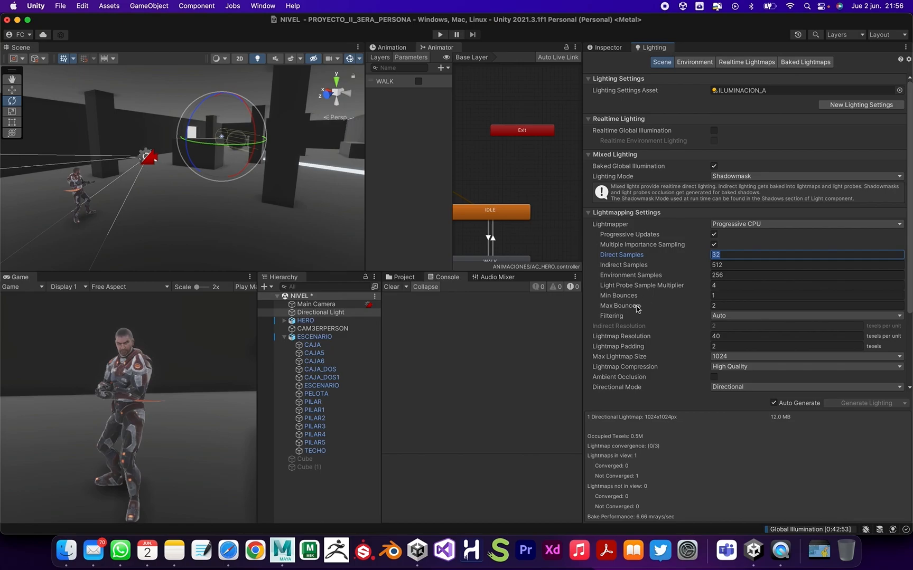
pyautogui.click(756, 316)
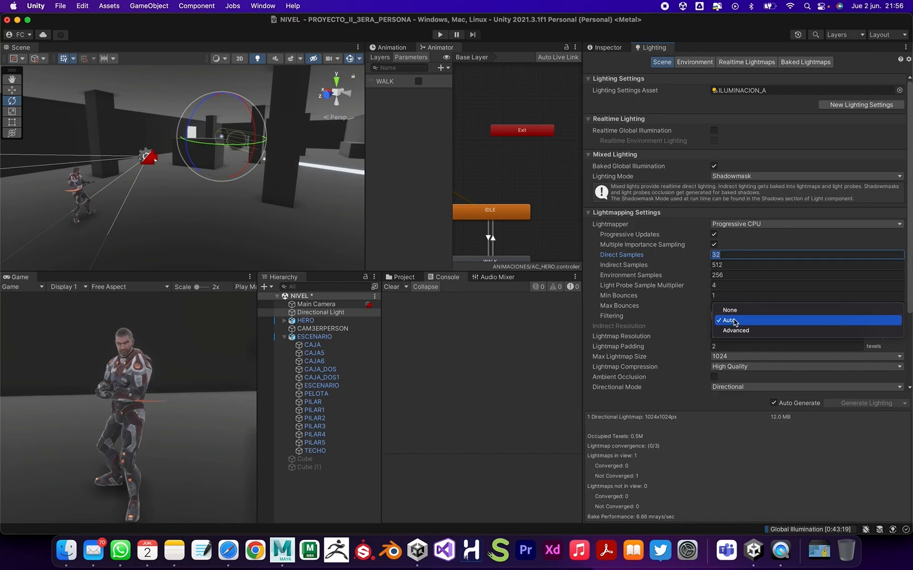
pyautogui.click(674, 316)
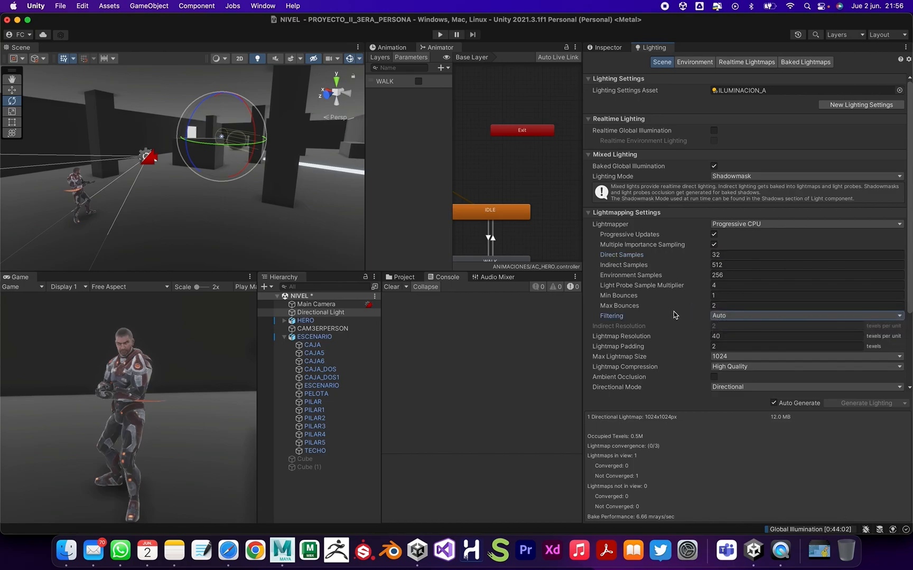
pyautogui.click(744, 321)
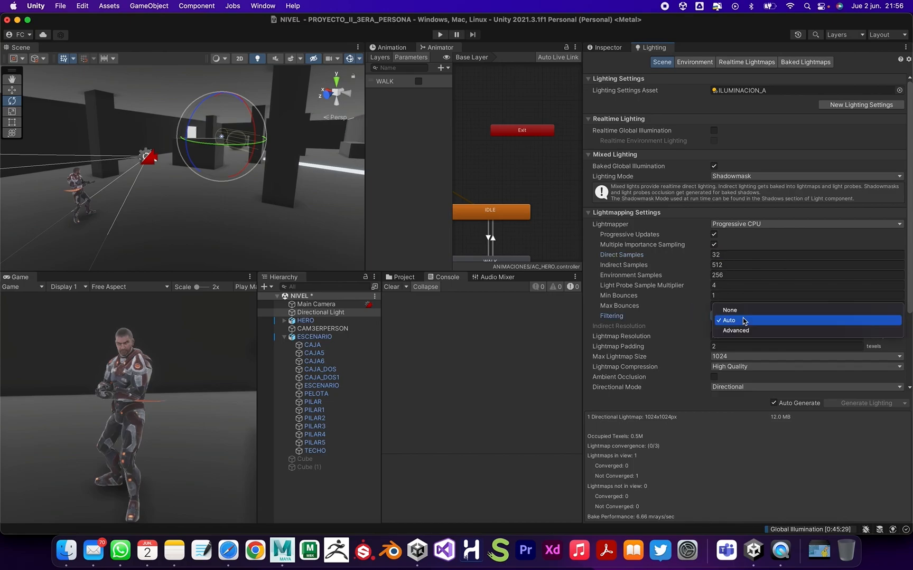
pyautogui.click(682, 315)
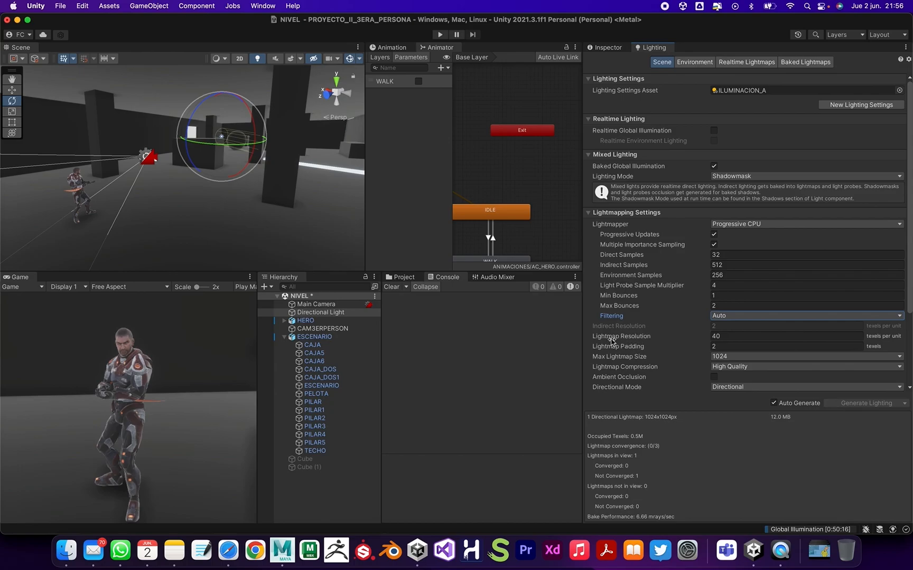
# Step: Review the Lightmap Resolution setting and the options for maximum lightmap size, lightmap compression and Directional Mode
pyautogui.click(692, 341)
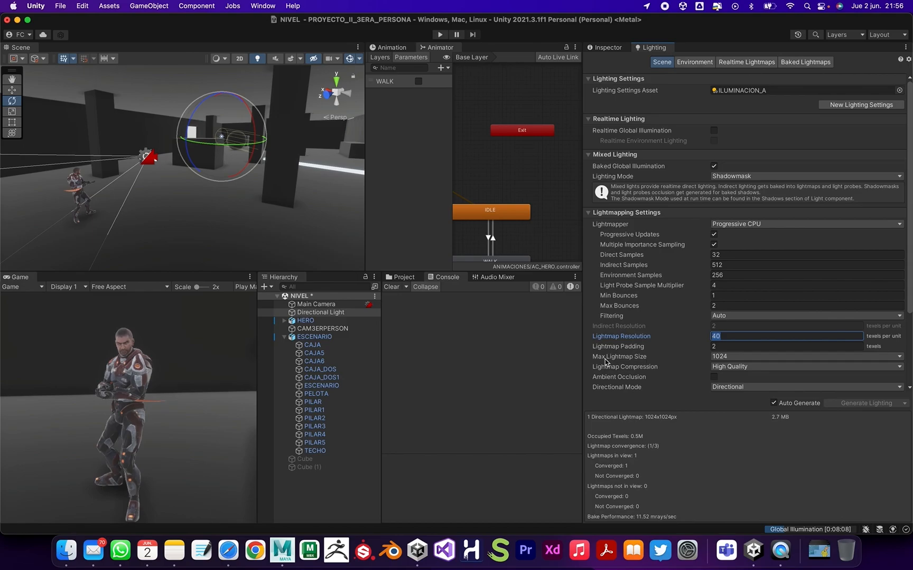
pyautogui.click(728, 357)
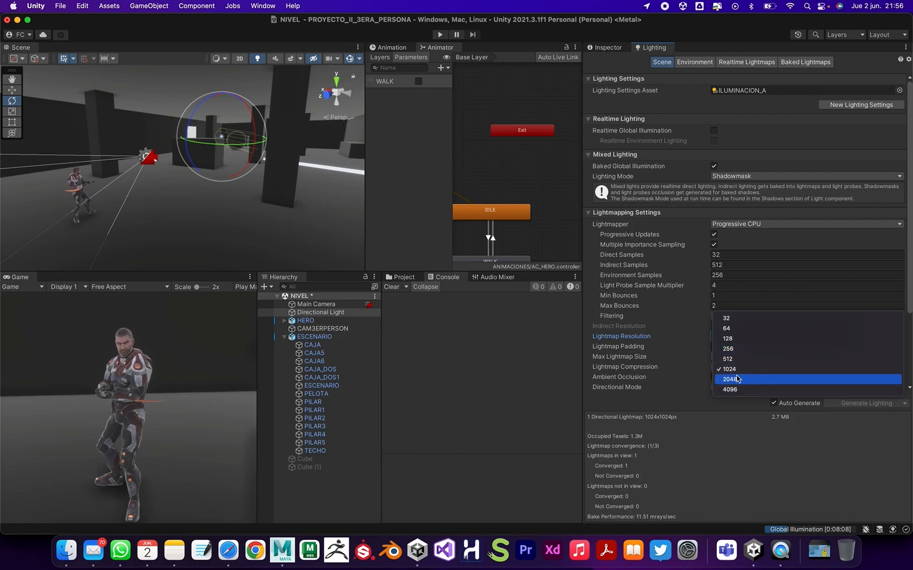
pyautogui.click(670, 359)
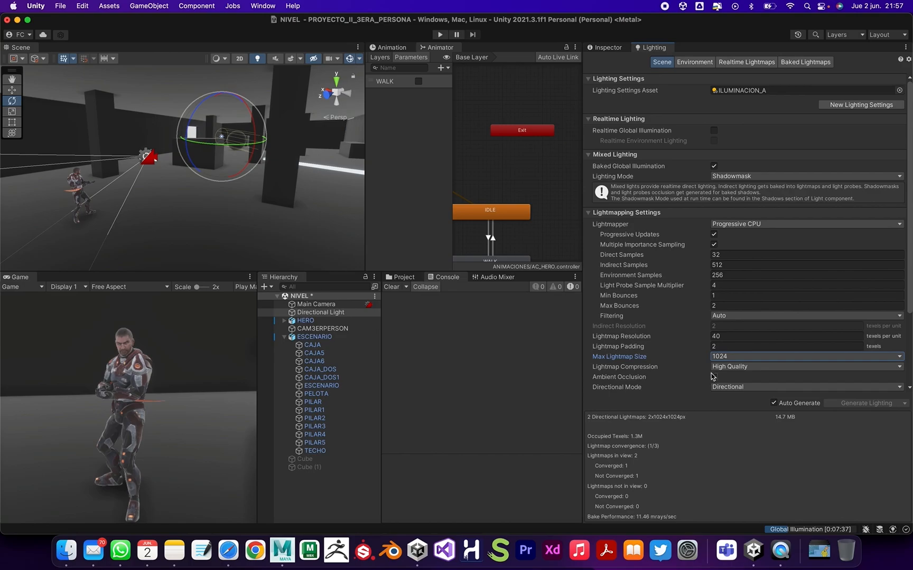
pyautogui.click(745, 368)
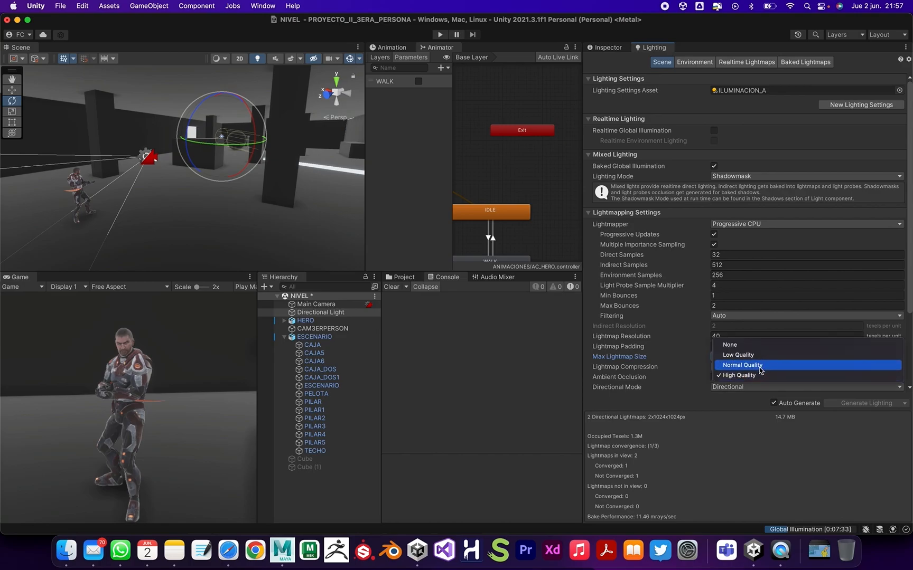
pyautogui.click(731, 376)
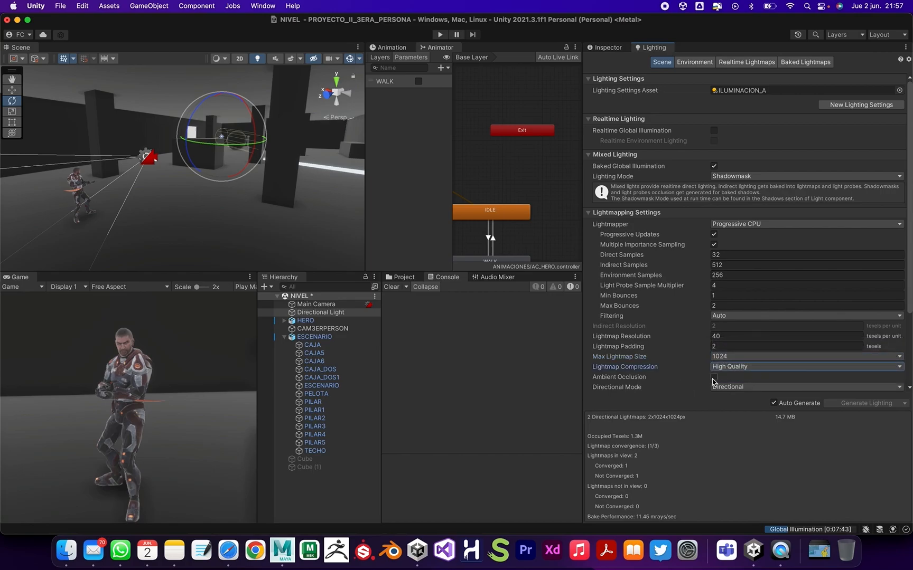
pyautogui.click(746, 388)
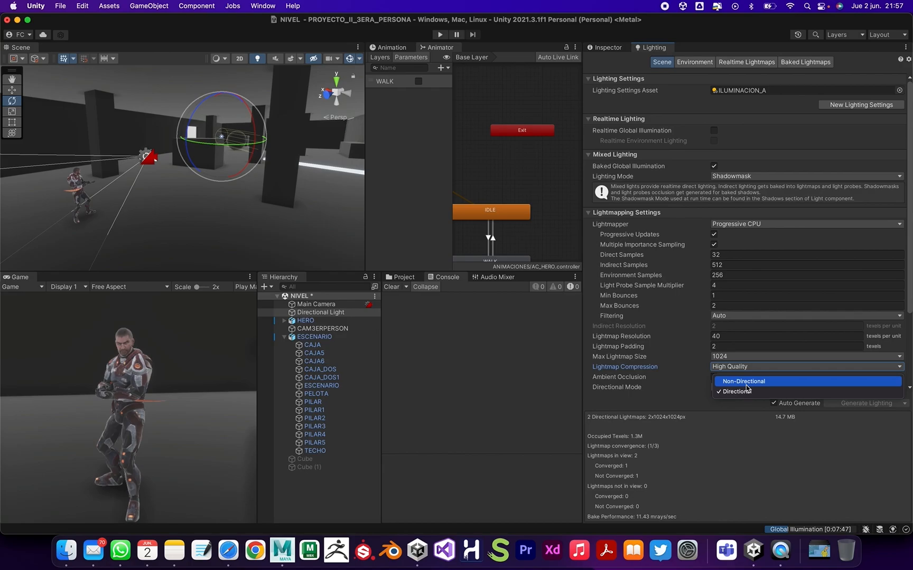
pyautogui.click(658, 385)
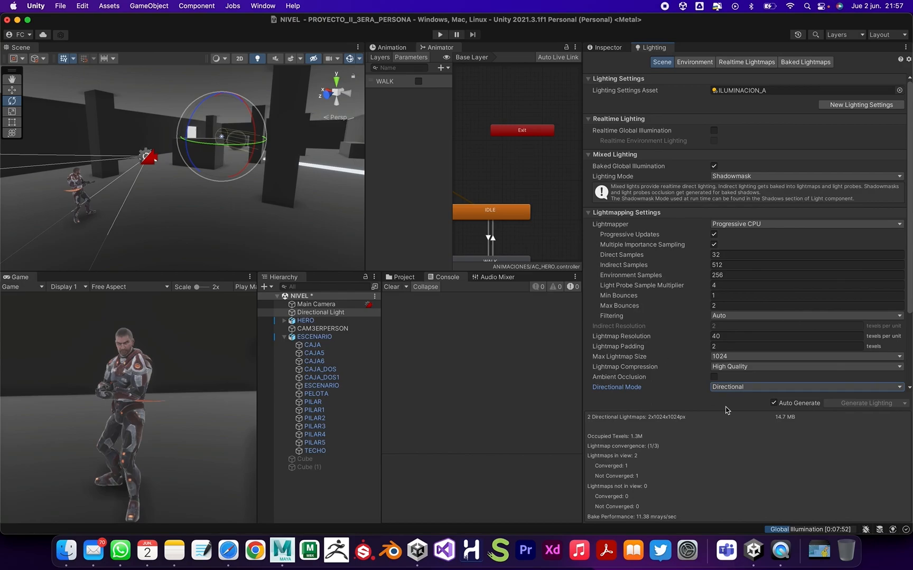
# Step: Turn off automatic lighting generation and set the Directional Light's mode to Baked
pyautogui.click(775, 404)
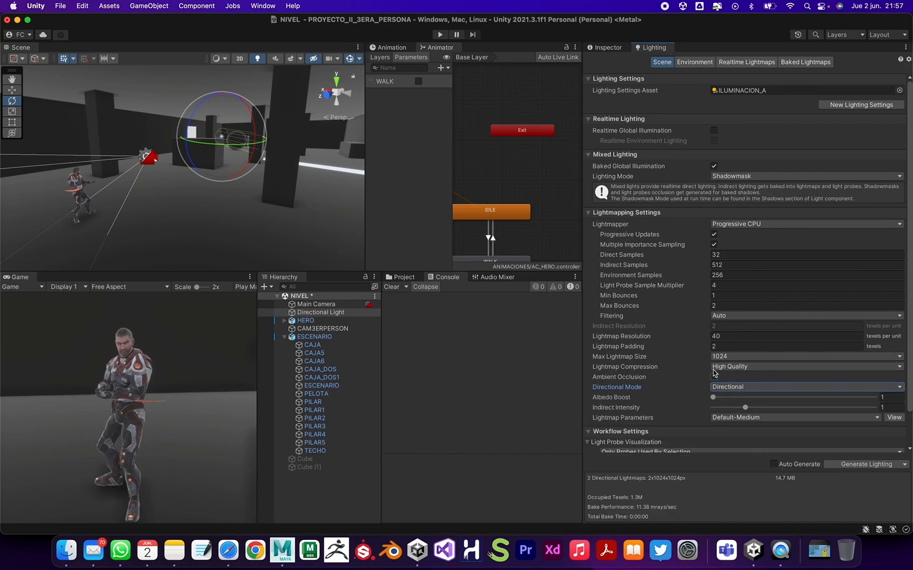
pyautogui.click(321, 311)
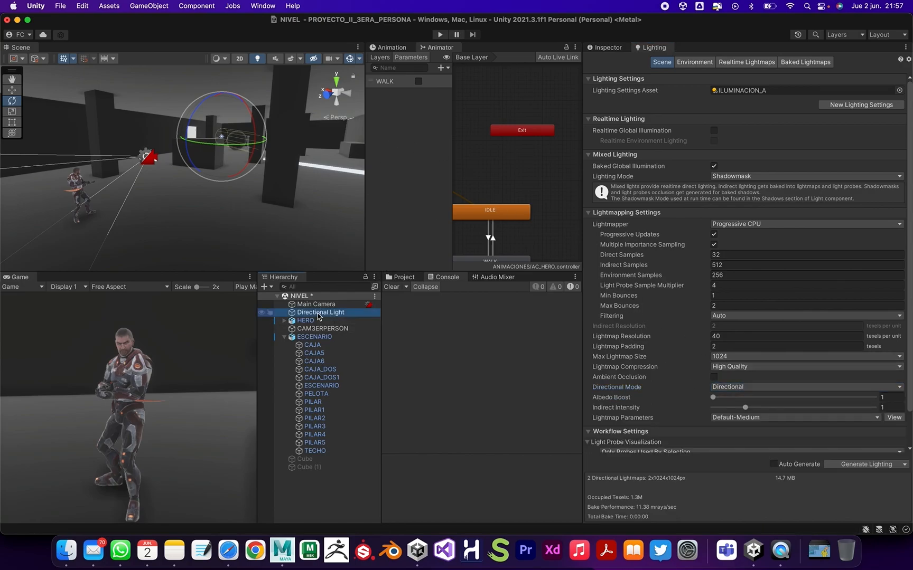
pyautogui.click(617, 50)
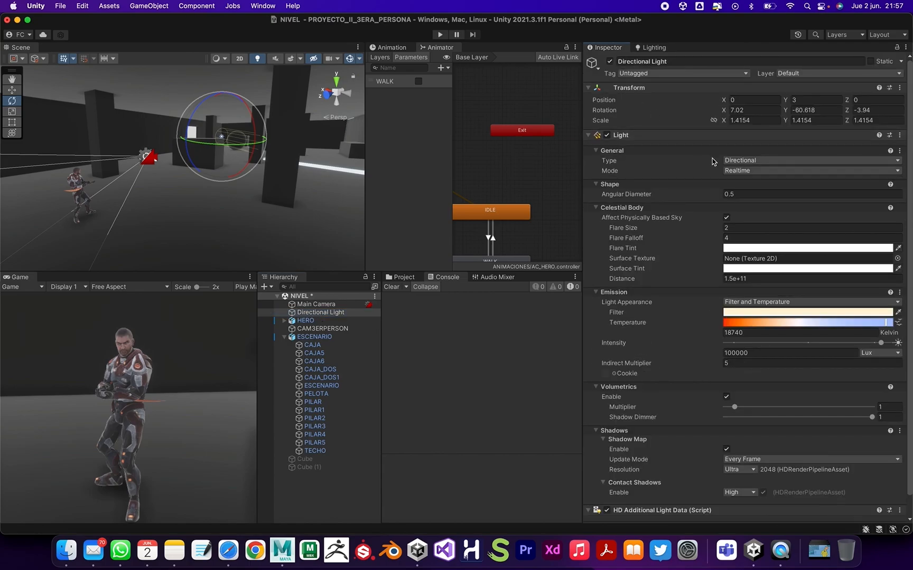
pyautogui.click(739, 171)
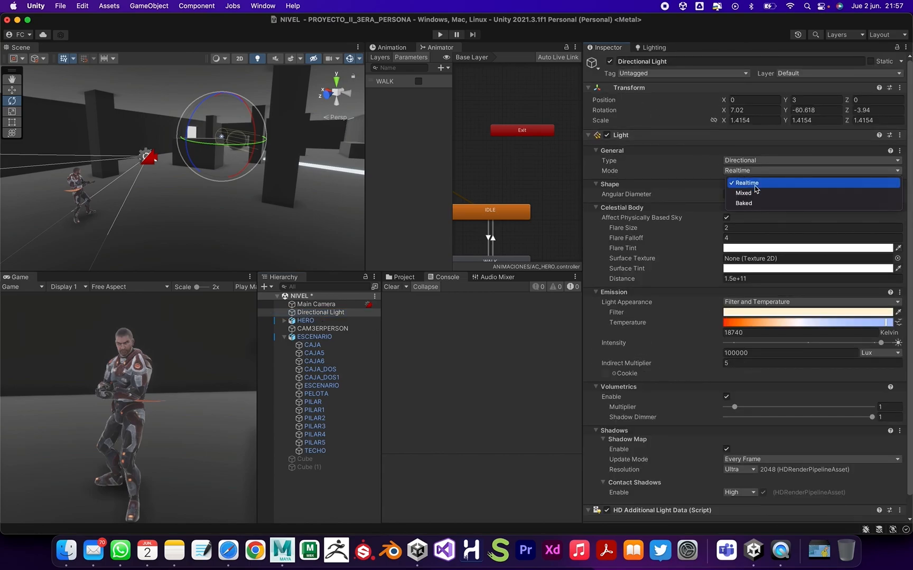
pyautogui.click(760, 204)
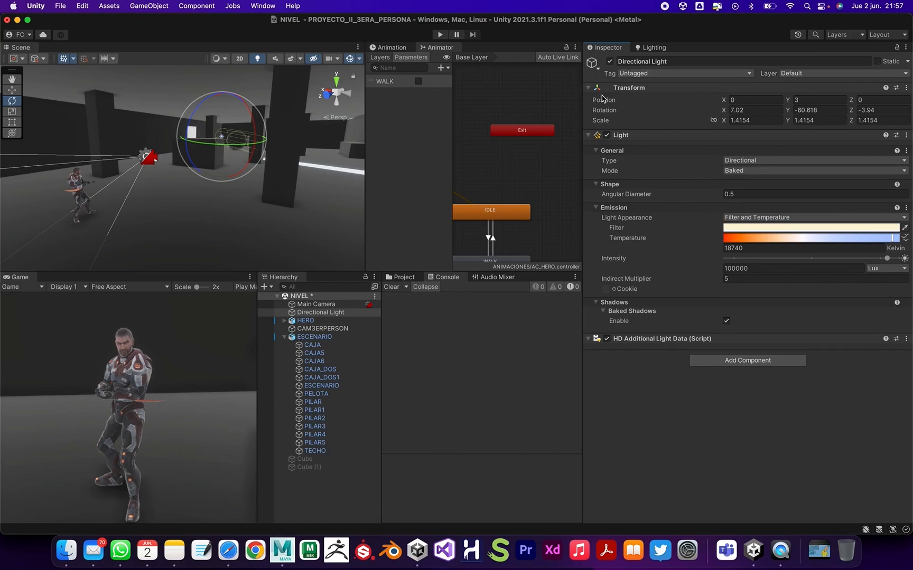
# Step: Clear the scene's existing baked lighting data and start generating the lighting manually
pyautogui.click(650, 49)
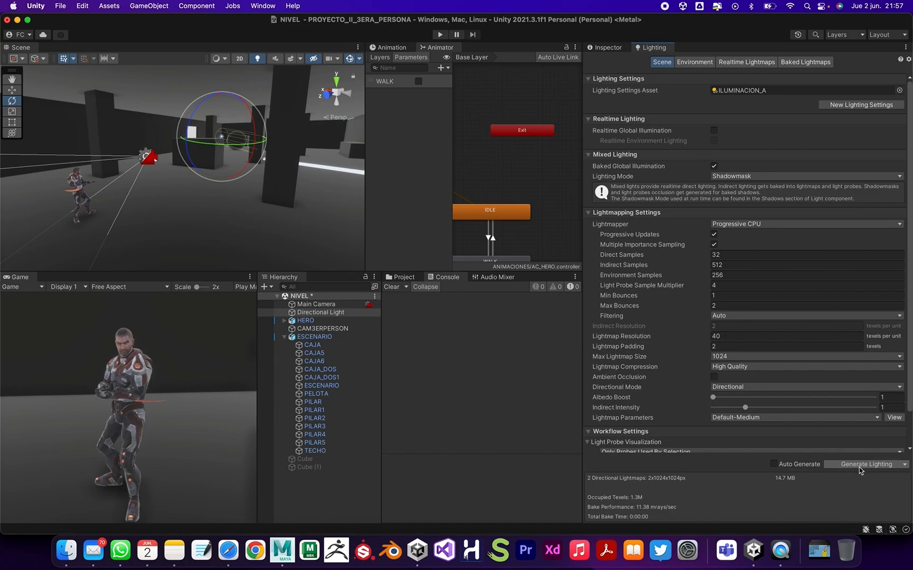
pyautogui.click(905, 465)
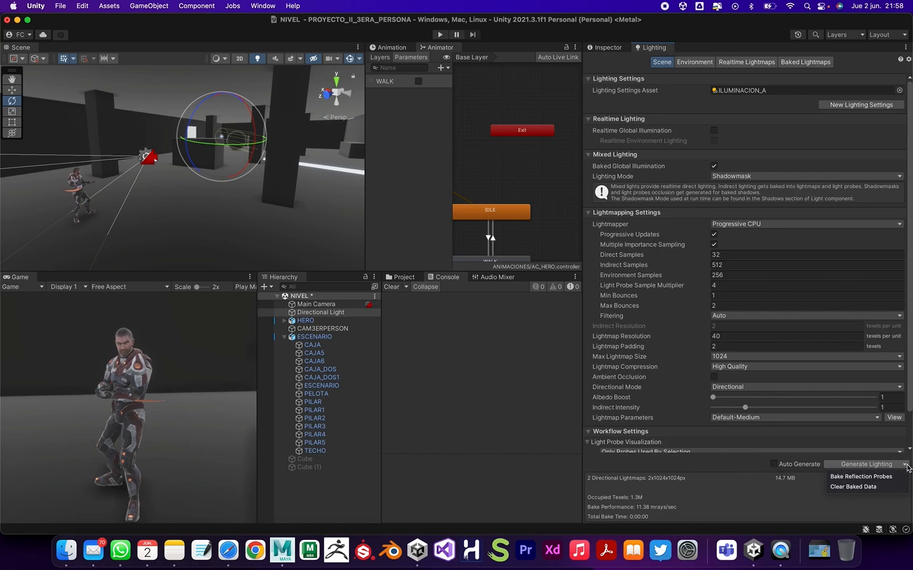
pyautogui.click(878, 488)
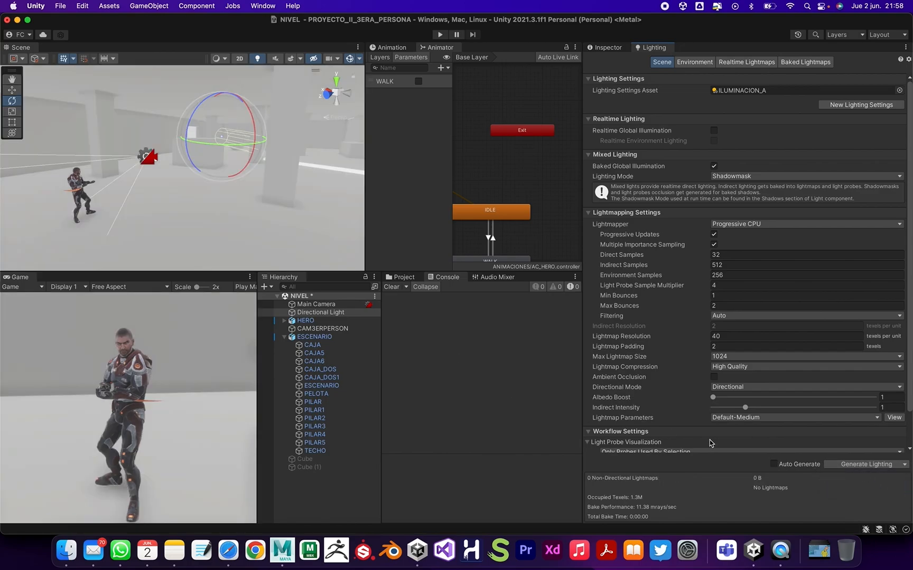
pyautogui.click(905, 466)
pyautogui.click(904, 466)
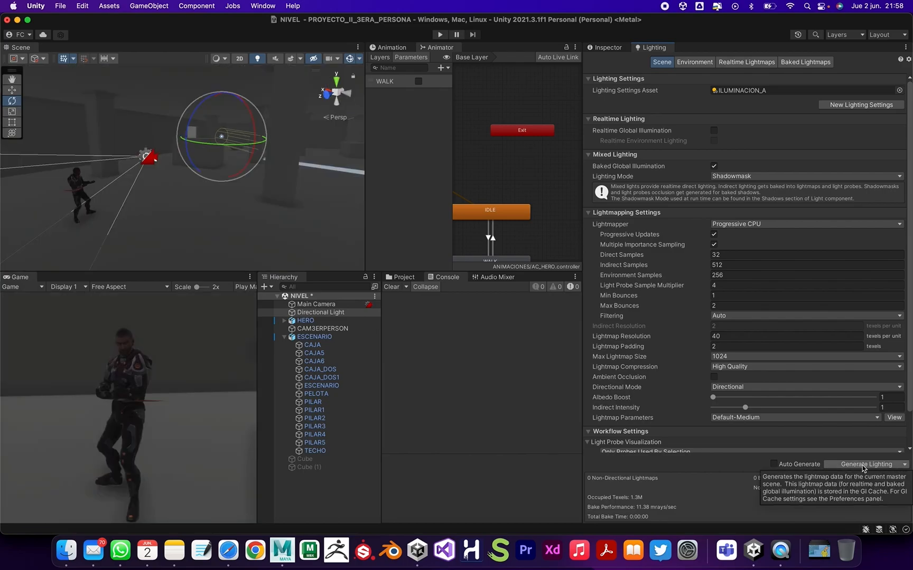
pyautogui.click(863, 465)
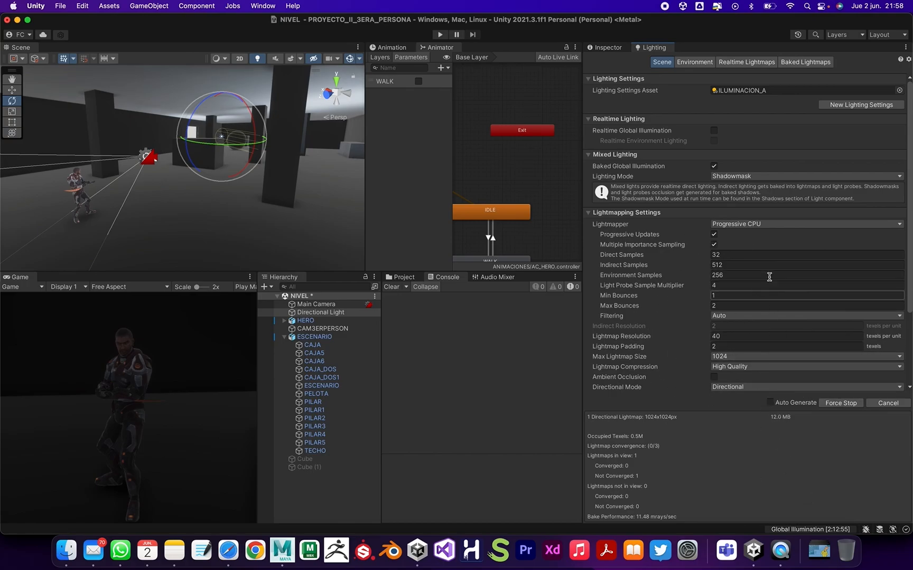
# Step: Check the baked and realtime lightmaps while the bake is running and force the lighting generation to stop
pyautogui.click(801, 67)
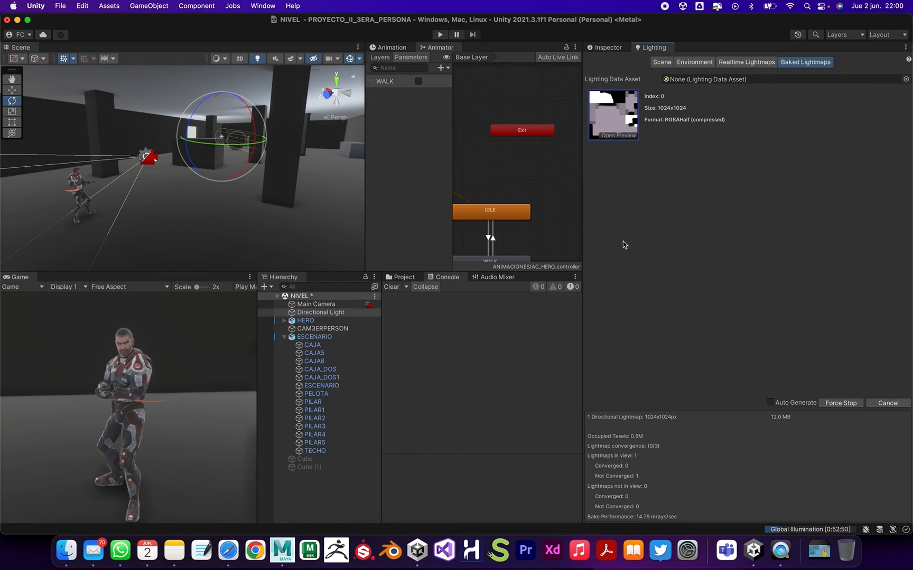
pyautogui.click(744, 62)
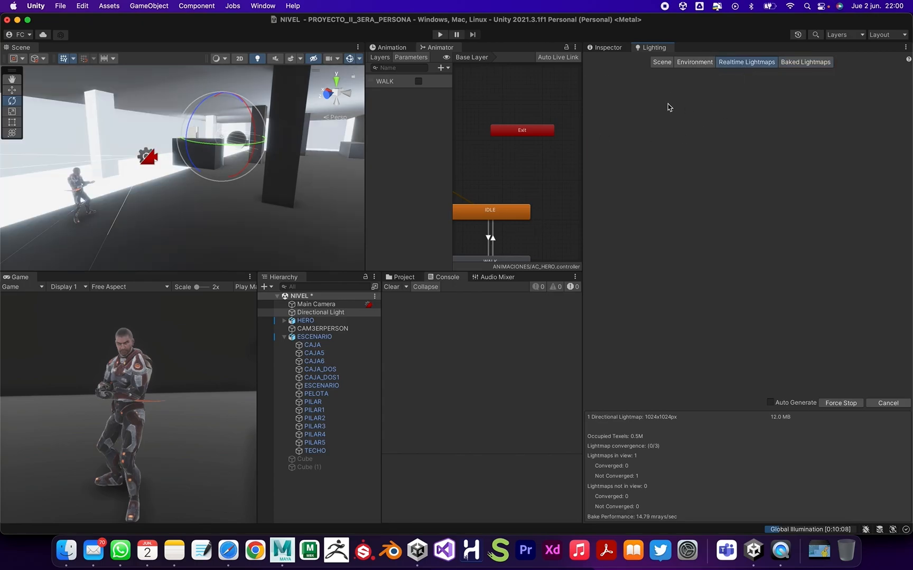
pyautogui.click(806, 62)
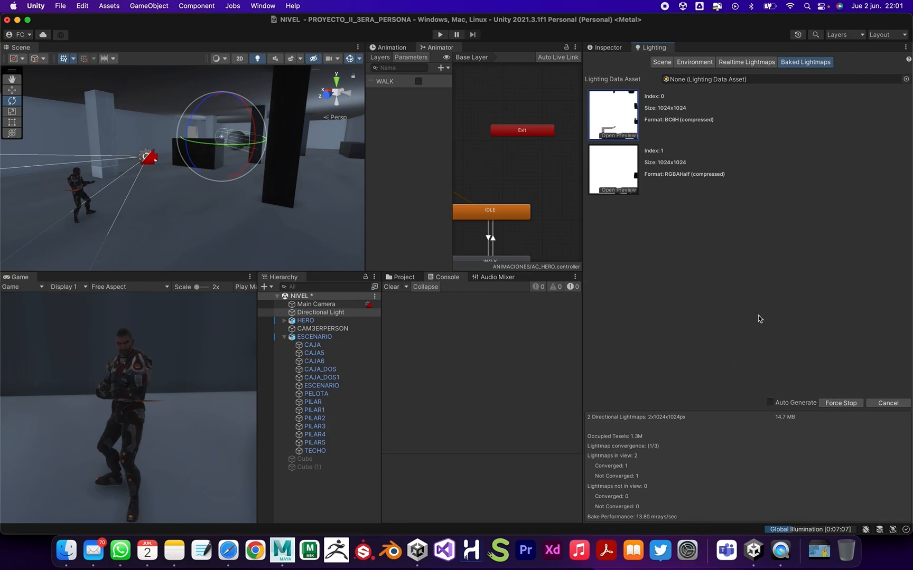
pyautogui.click(841, 404)
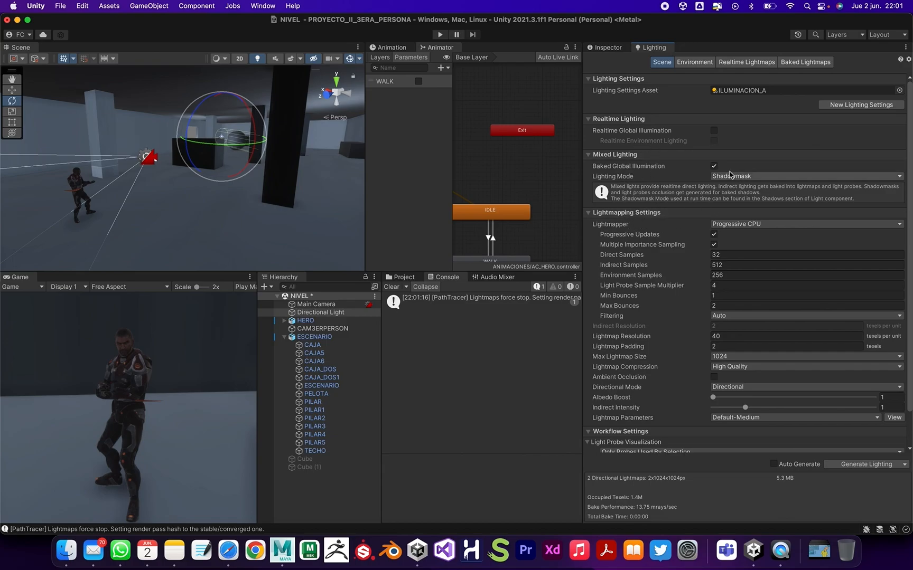
# Step: Enable Realtime Global Illumination for the scene and keep the Directional Light's mode at Baked
pyautogui.click(714, 131)
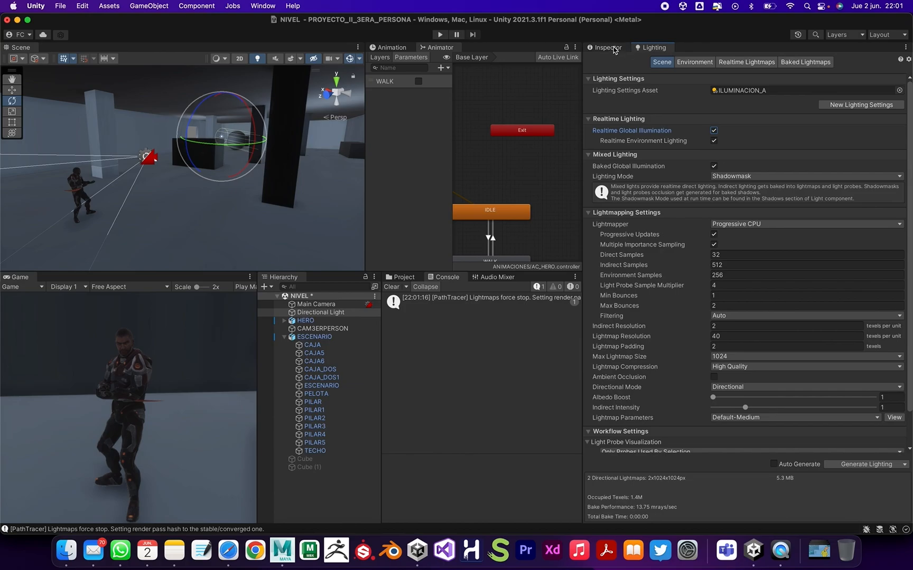
pyautogui.click(321, 313)
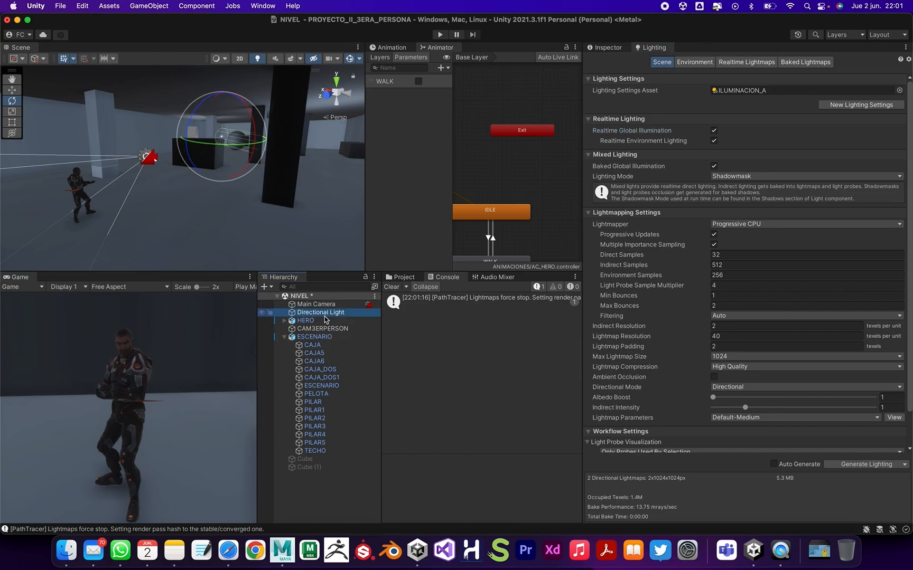
pyautogui.click(603, 49)
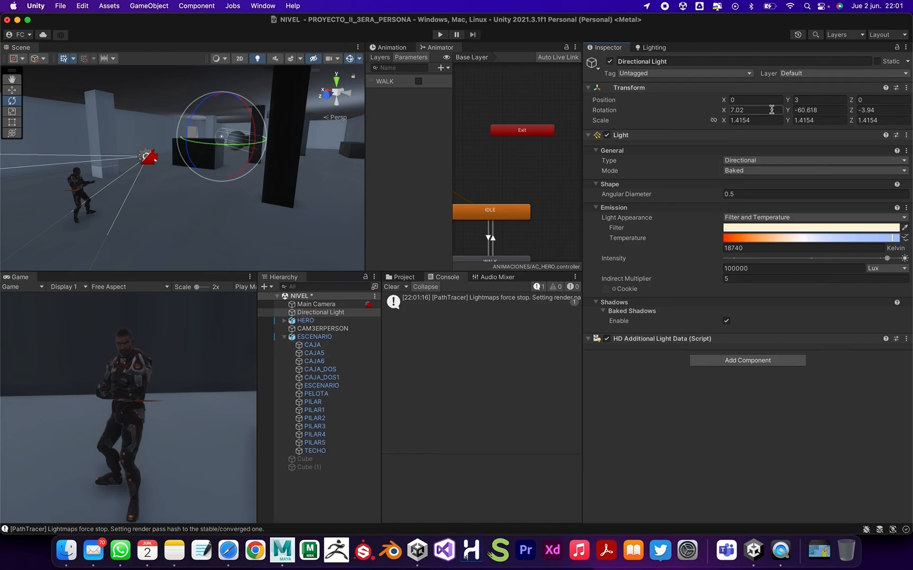
pyautogui.click(321, 314)
pyautogui.click(791, 172)
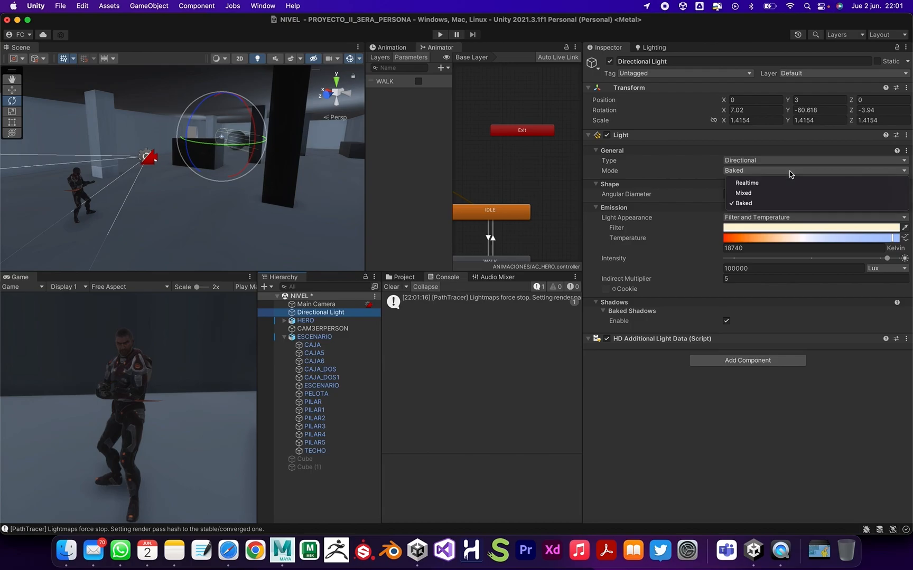
pyautogui.click(772, 205)
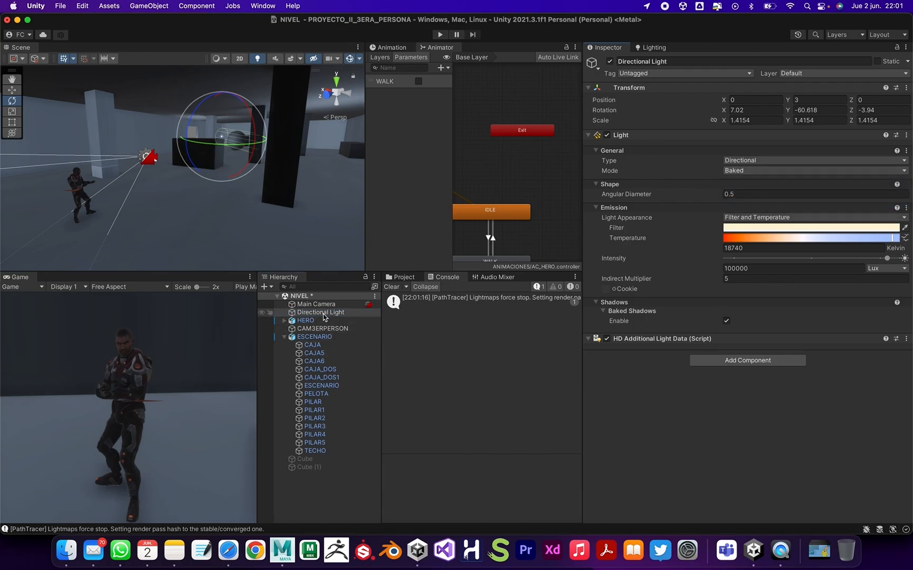
# Step: Add a Point Light to the scene with its default name and select it
pyautogui.click(201, 5)
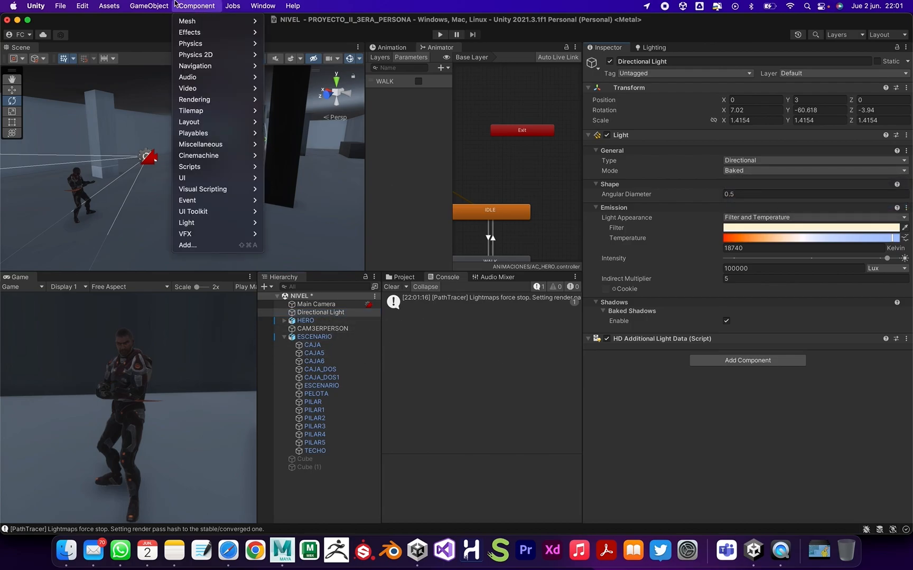
pyautogui.moveTo(162, 79)
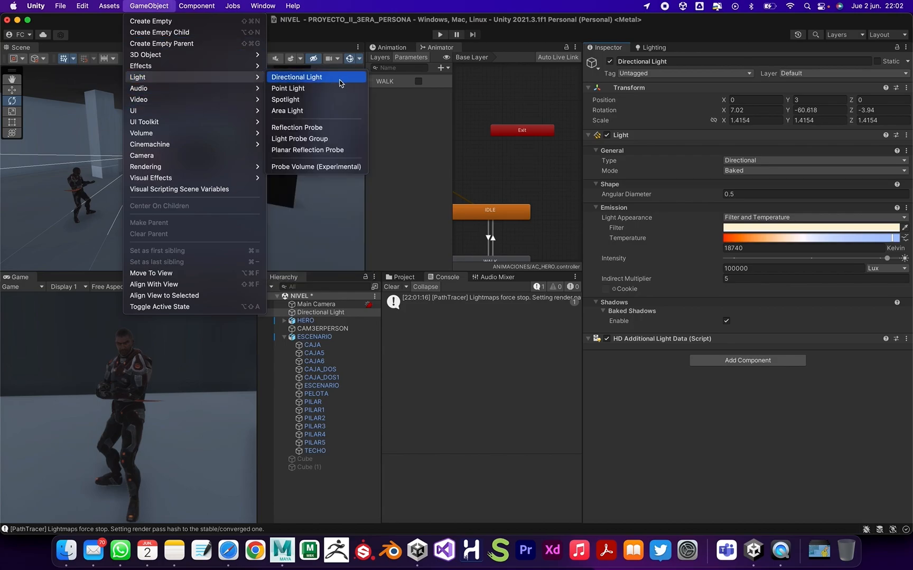
pyautogui.click(320, 87)
pyautogui.click(297, 501)
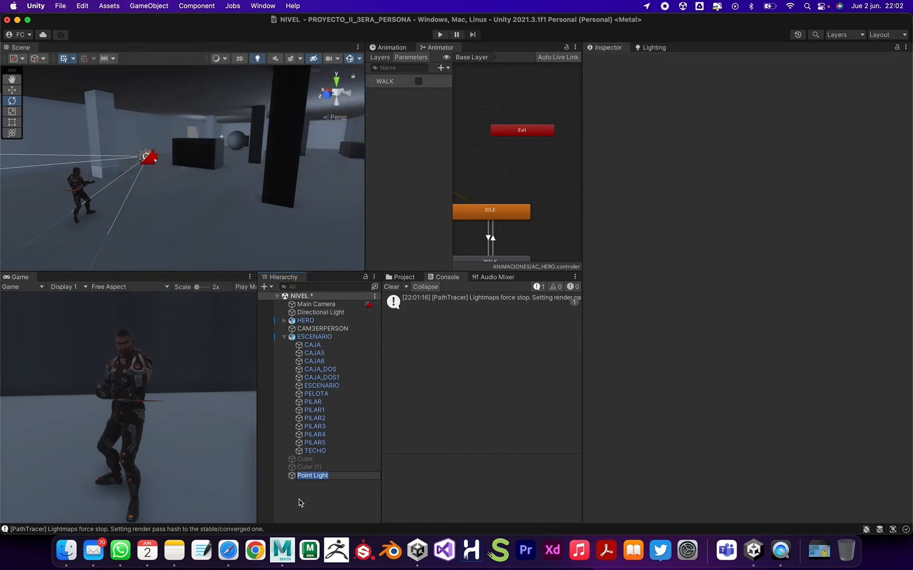
pyautogui.click(280, 475)
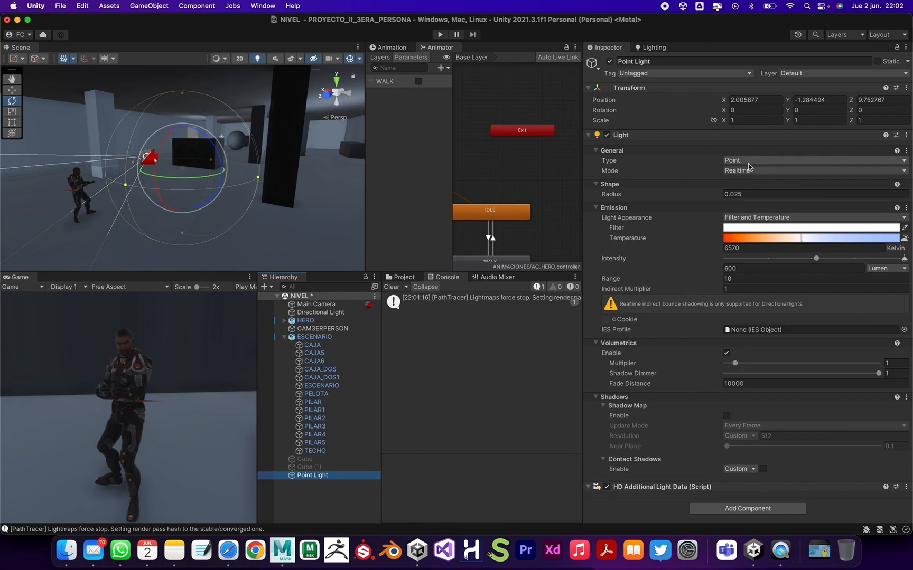
# Step: Review the Point Light's mode options, keeping Realtime, and compare its settings with those of the Directional Light
pyautogui.click(747, 172)
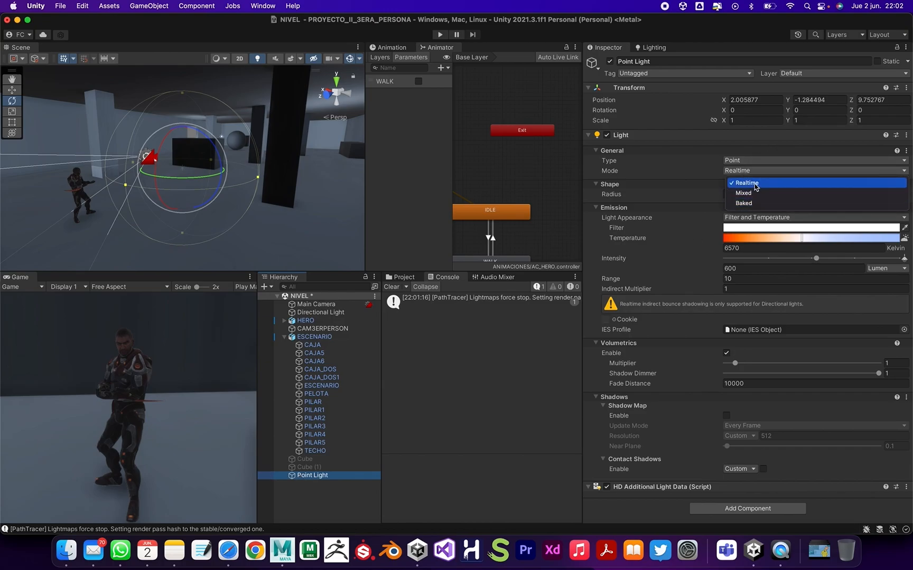
pyautogui.click(754, 185)
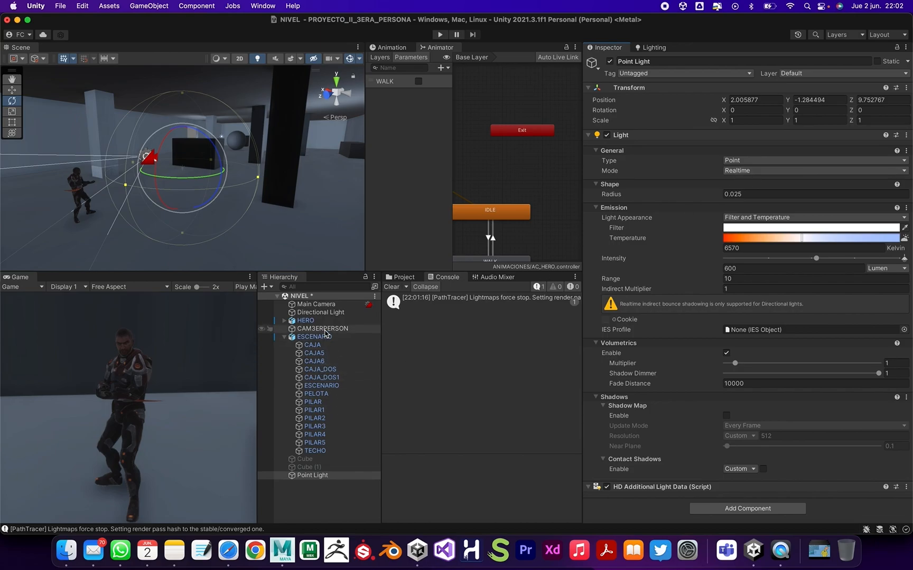
pyautogui.click(325, 313)
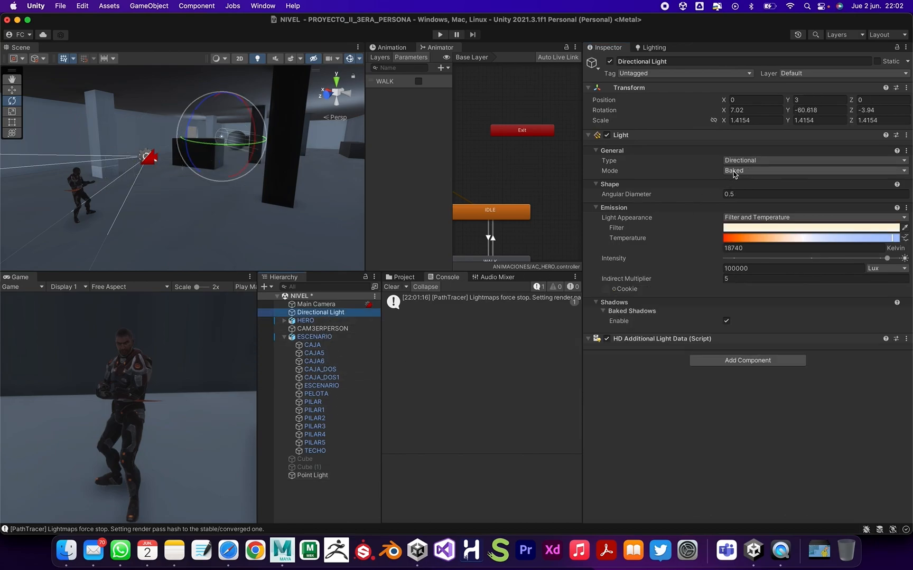
pyautogui.click(312, 475)
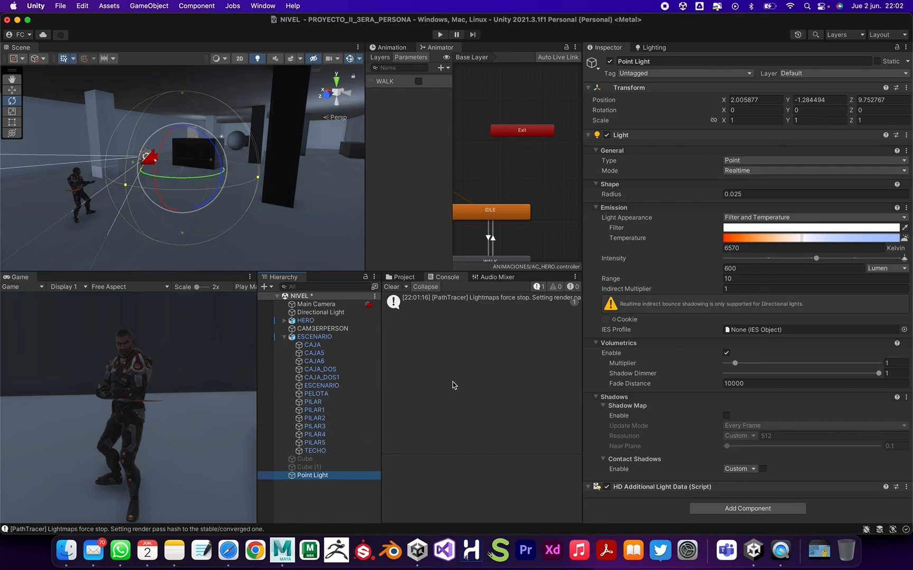
# Step: Delete the Point Light from the scene and select the Directional Light
pyautogui.click(312, 489)
pyautogui.click(304, 476)
pyautogui.press('super+BackSpace')
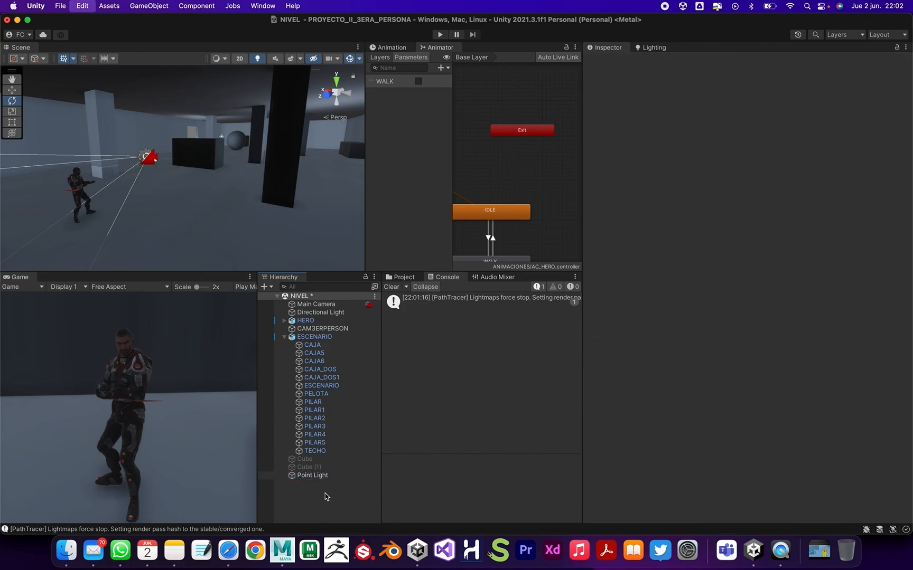
pyautogui.click(316, 312)
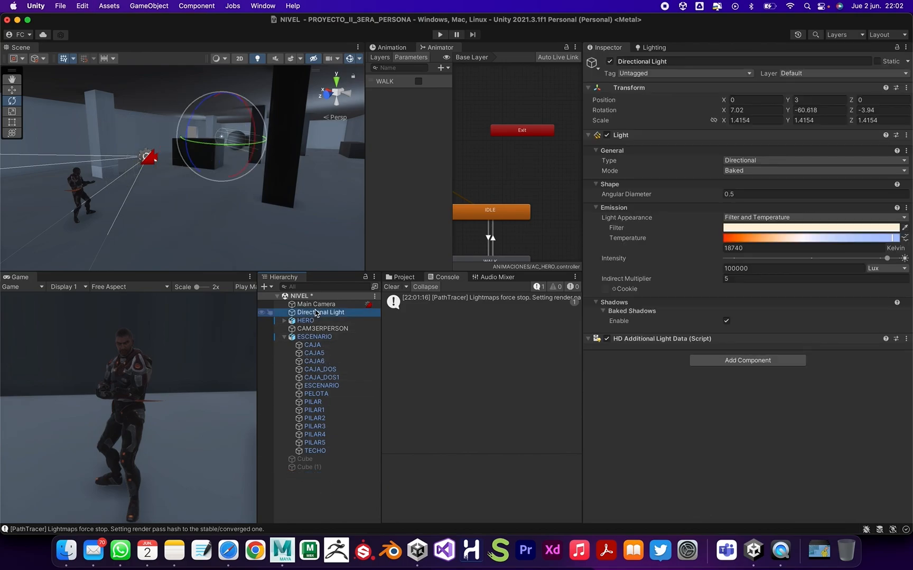